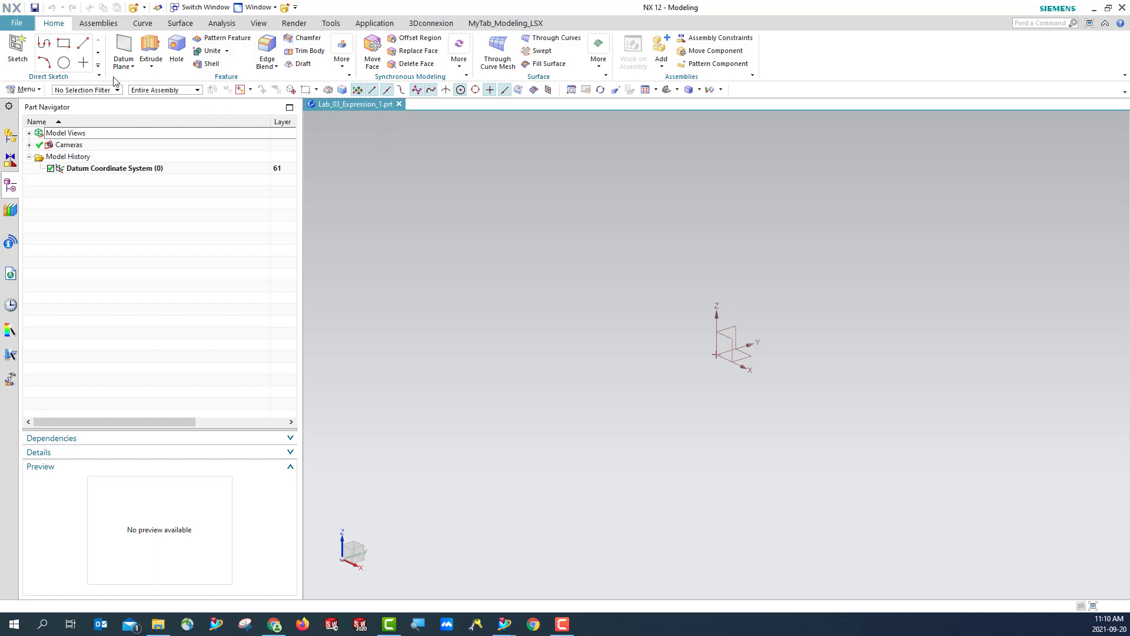
- Save a copy of the part as Lab_03_Expression_3_LSX.prt in the Lab_03_Expression_1_LSX folder
left_click(16, 22)
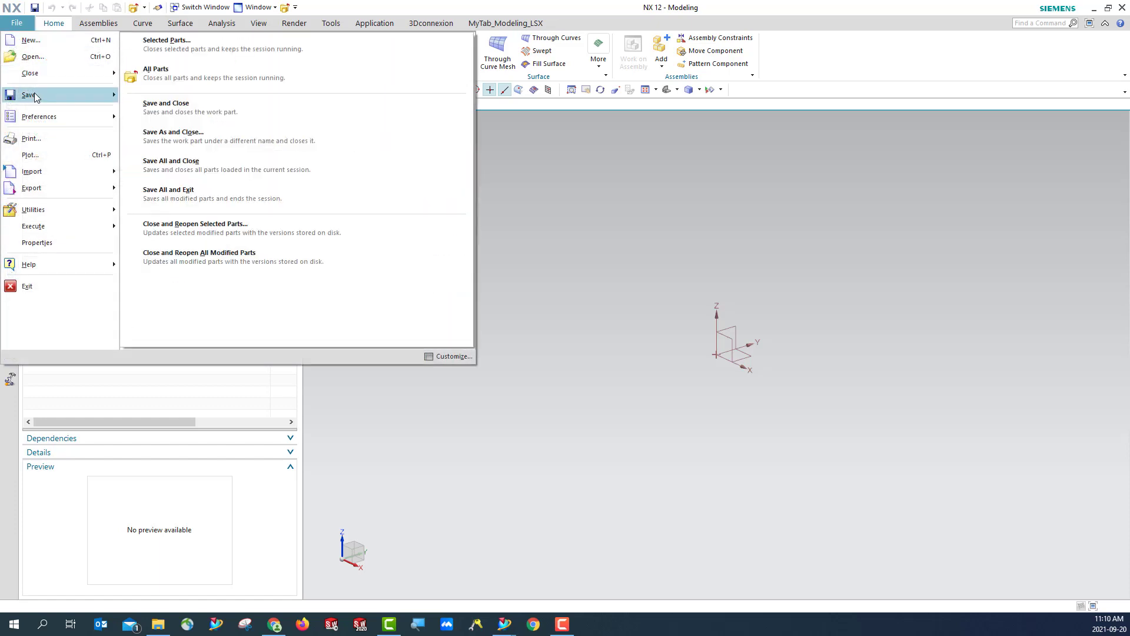
mouse_move(34, 96)
left_click(193, 109)
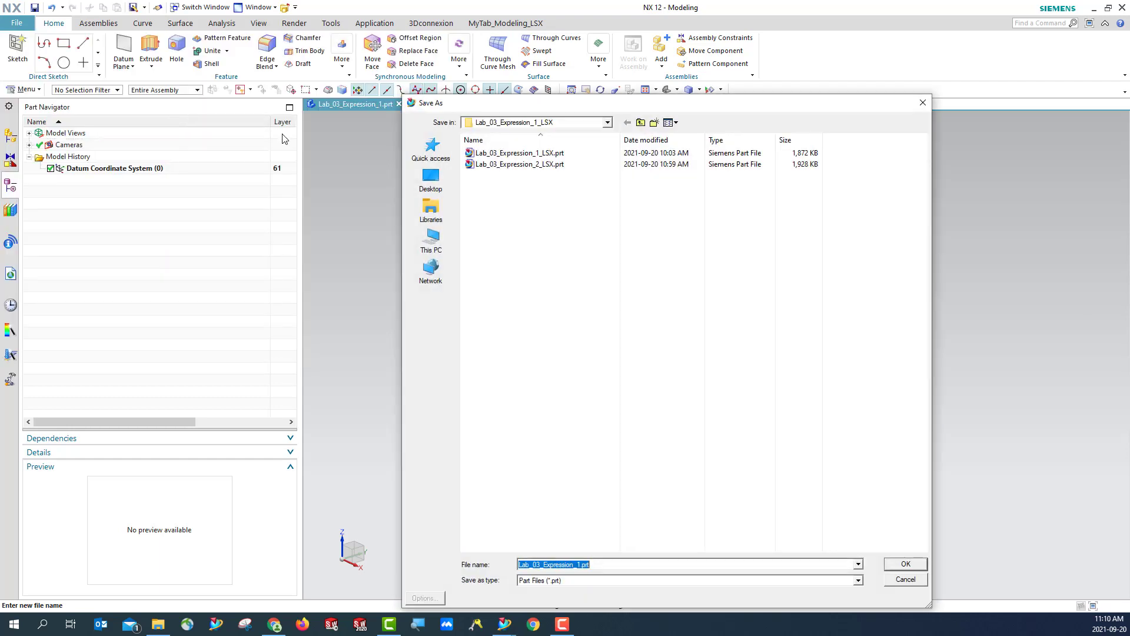
left_click(579, 565)
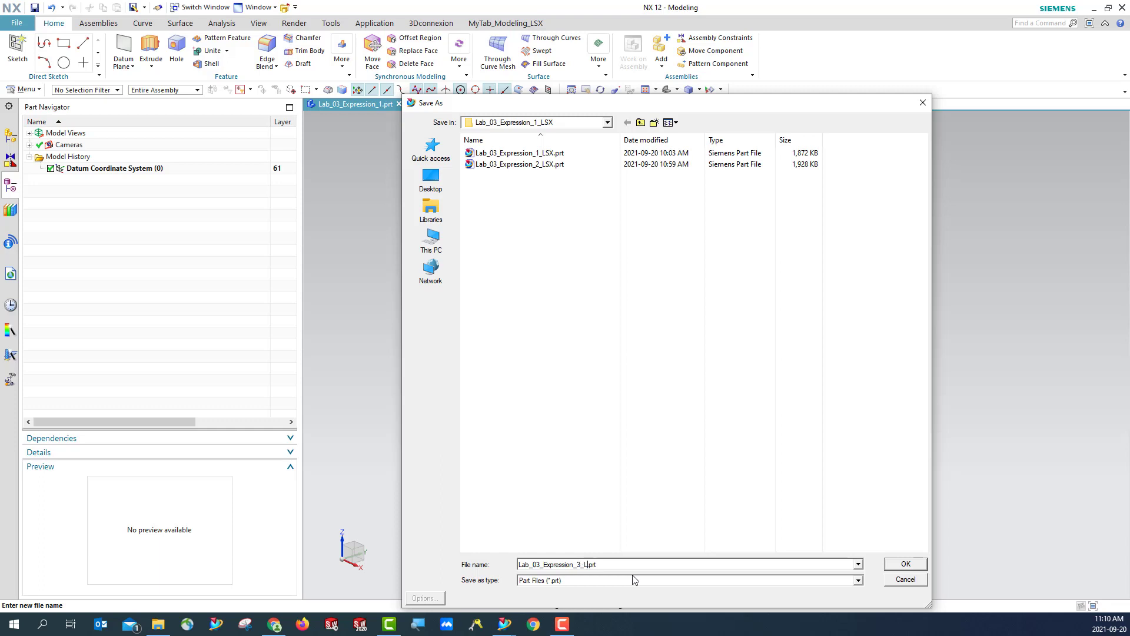
key("Return")
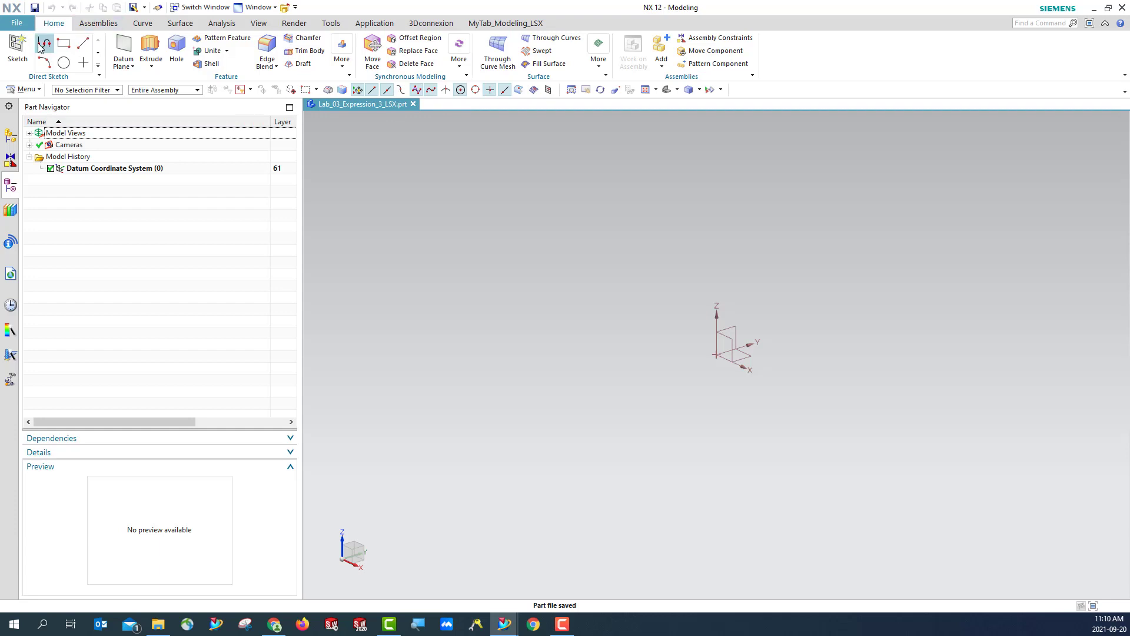
- Create a new sketch on the XY plane of the datum coordinate system
left_click(17, 47)
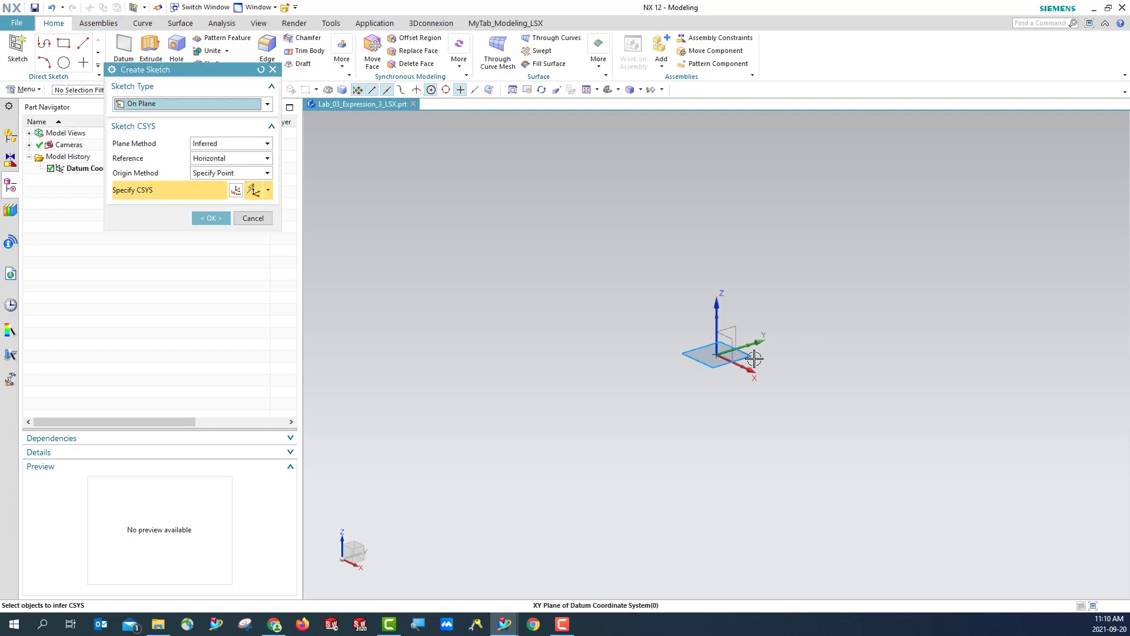
left_click(756, 358)
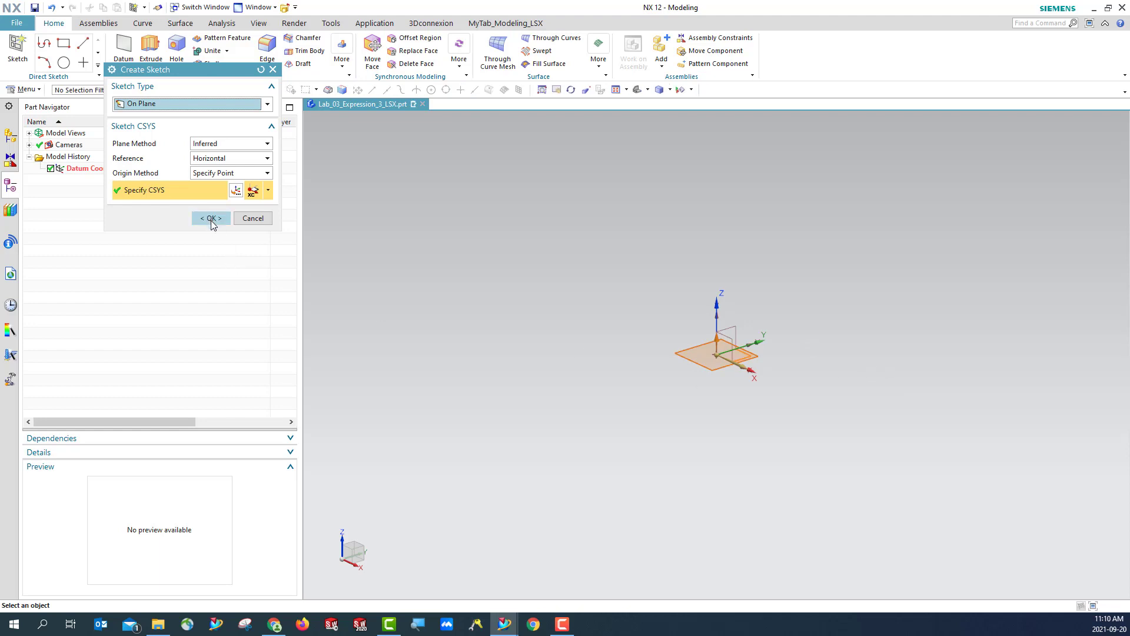
left_click(210, 219)
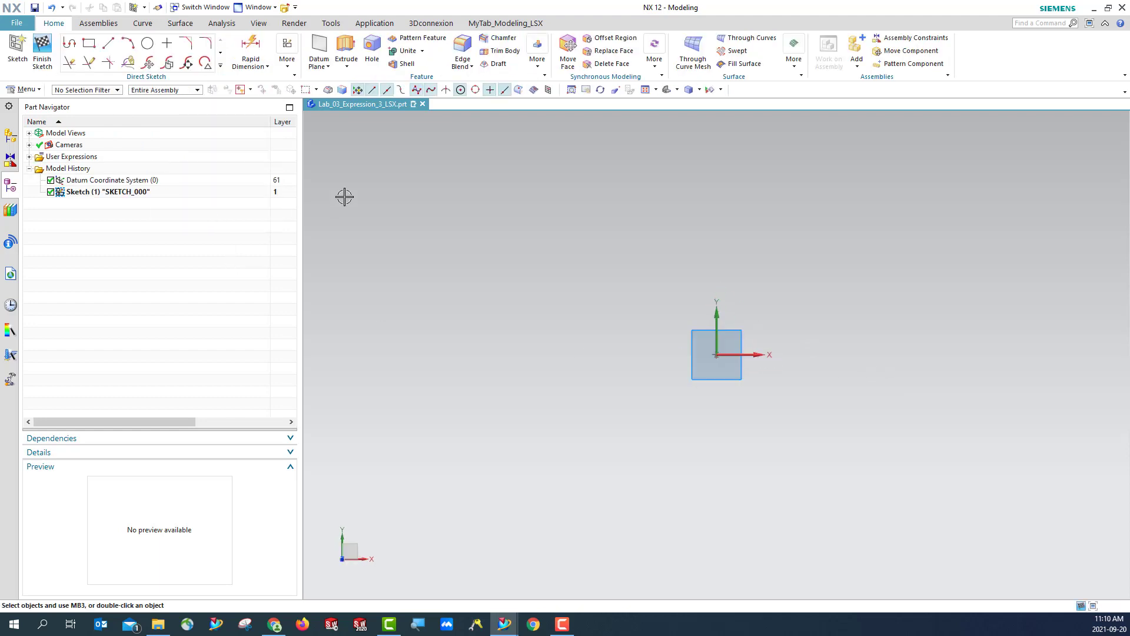
- Draw a vertical line about 51 mm long upward and a horizontal line about 57 mm long along +X, both from the sketch origin
left_click(109, 43)
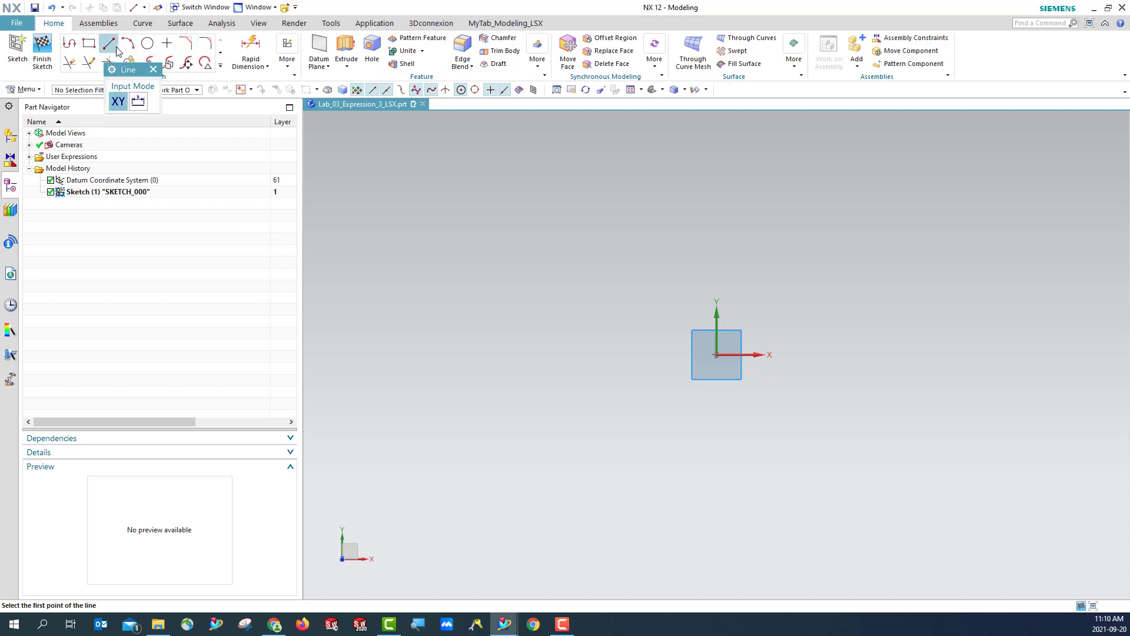
left_click(717, 355)
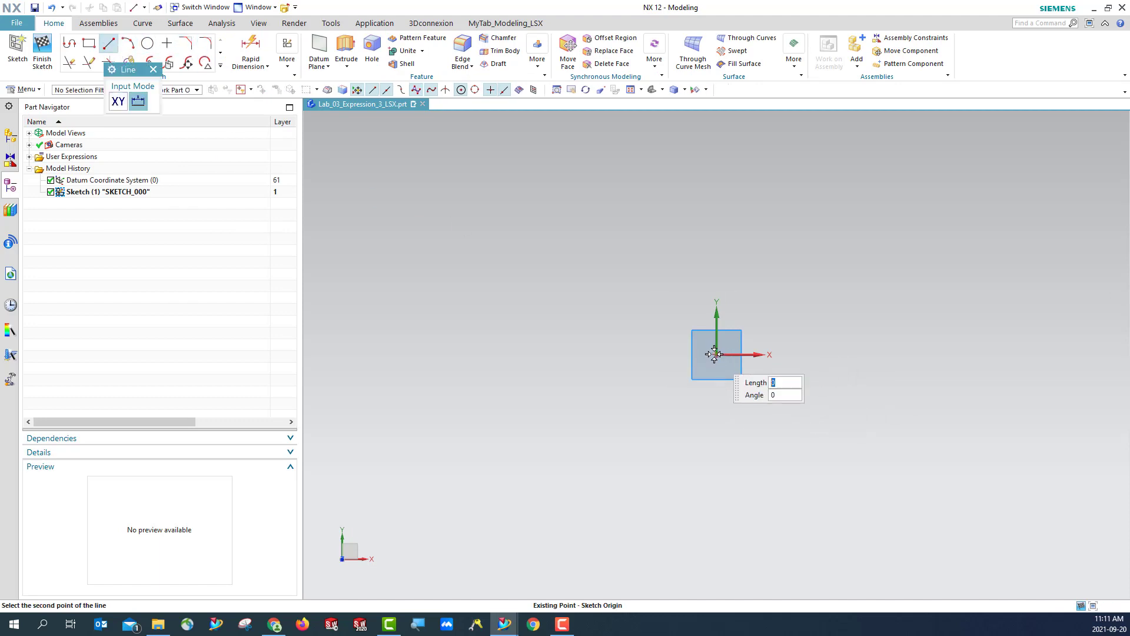
left_click(717, 255)
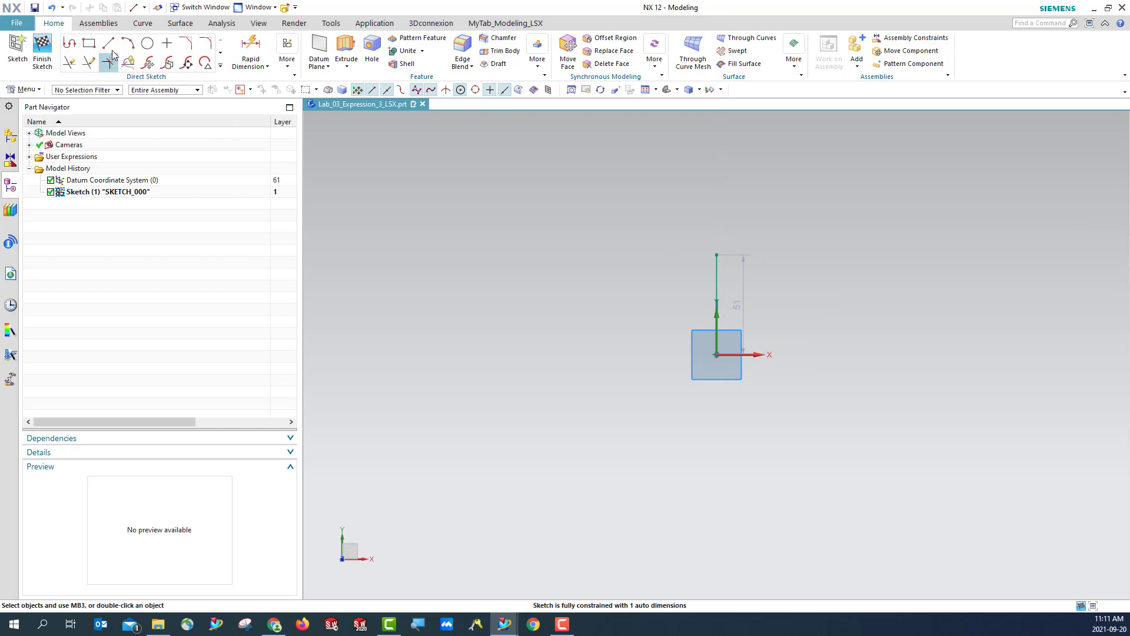
left_click(717, 355)
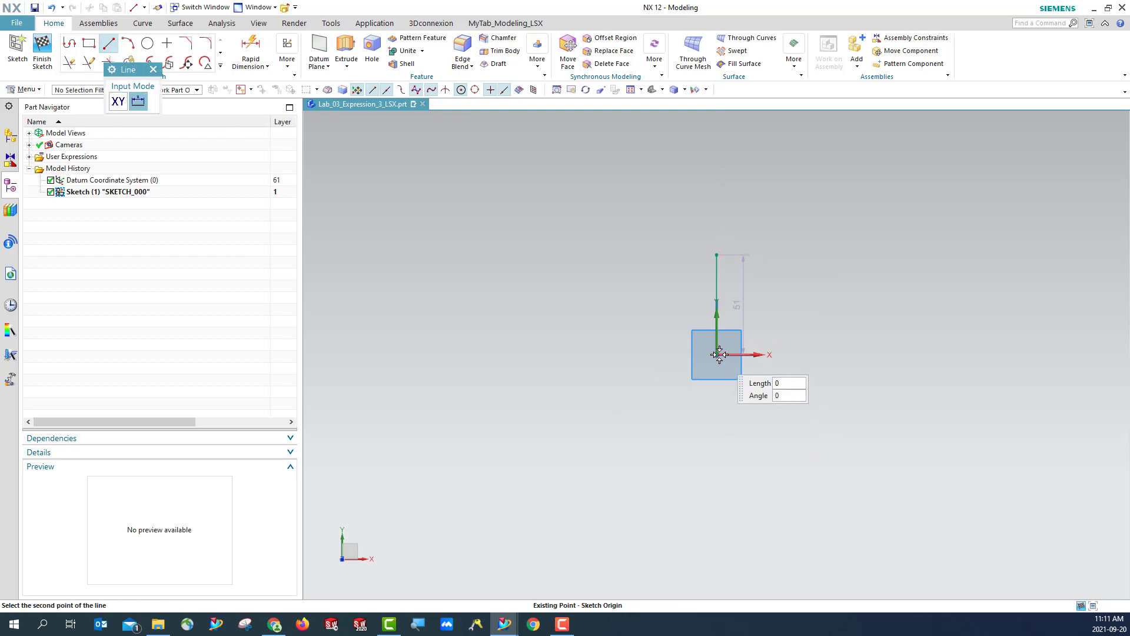
left_click(828, 354)
key("Escape")
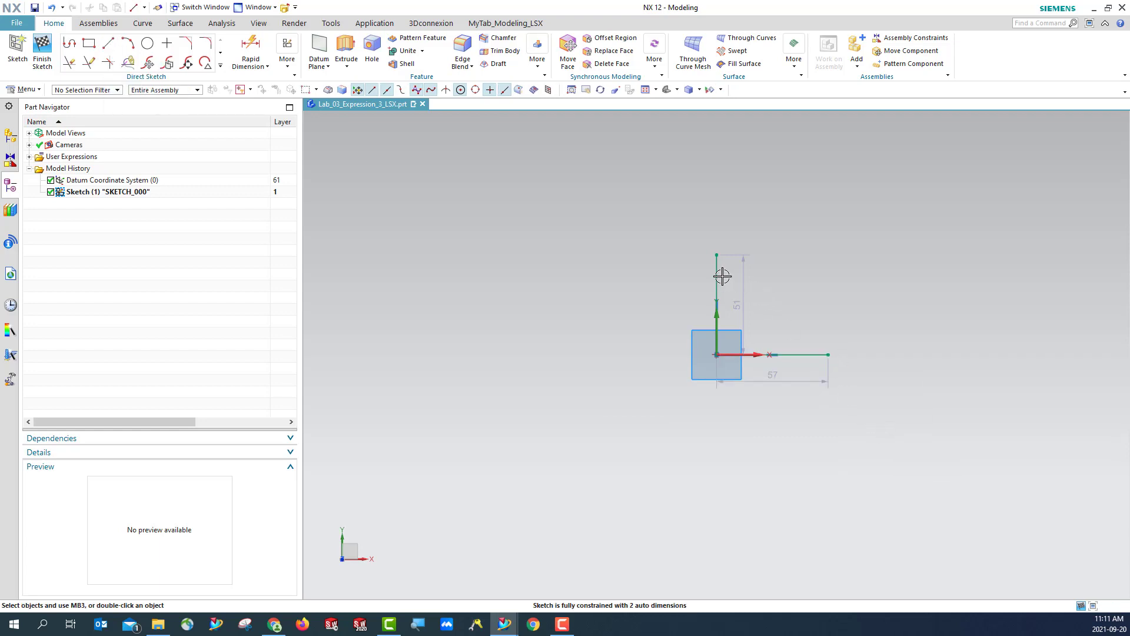
- Convert the vertical and horizontal lines to reference lines
right_click(719, 270)
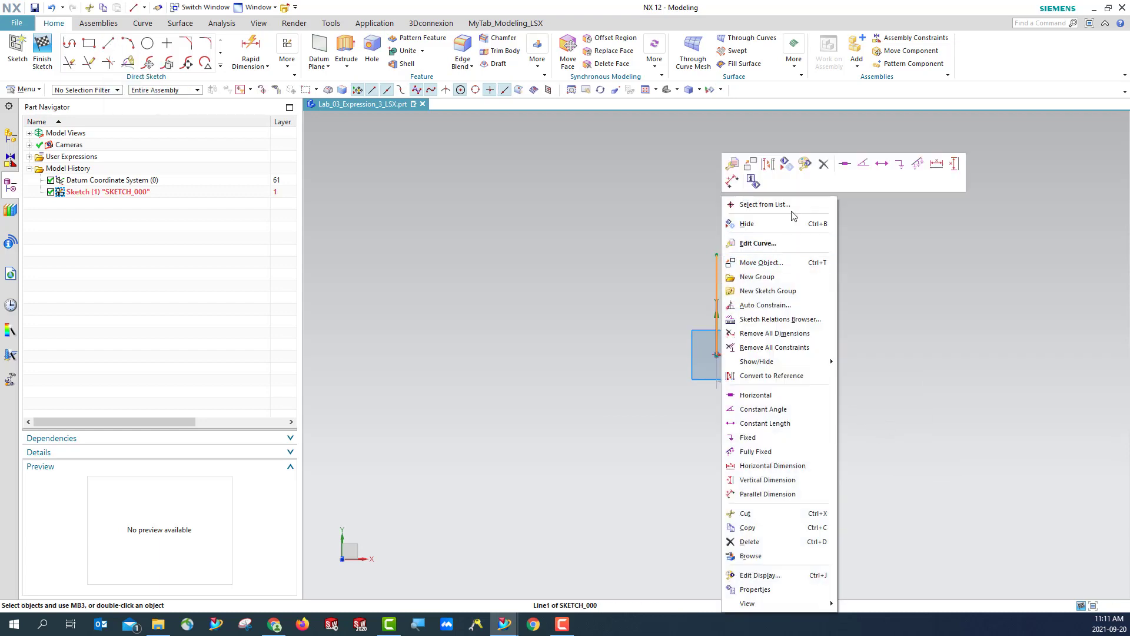
left_click(774, 167)
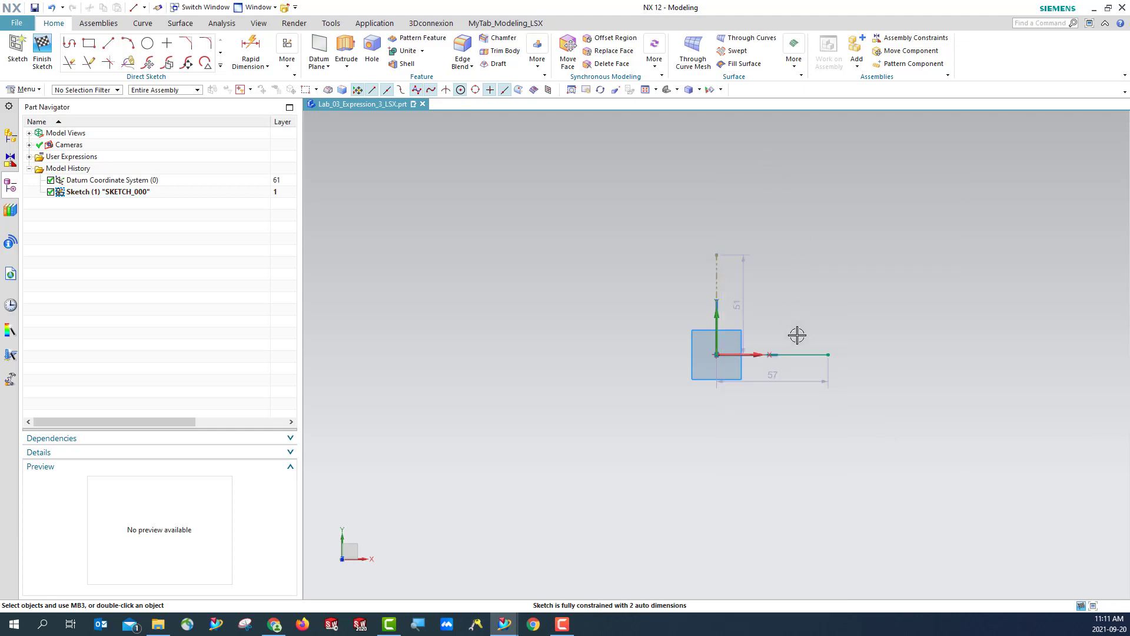
right_click(804, 353)
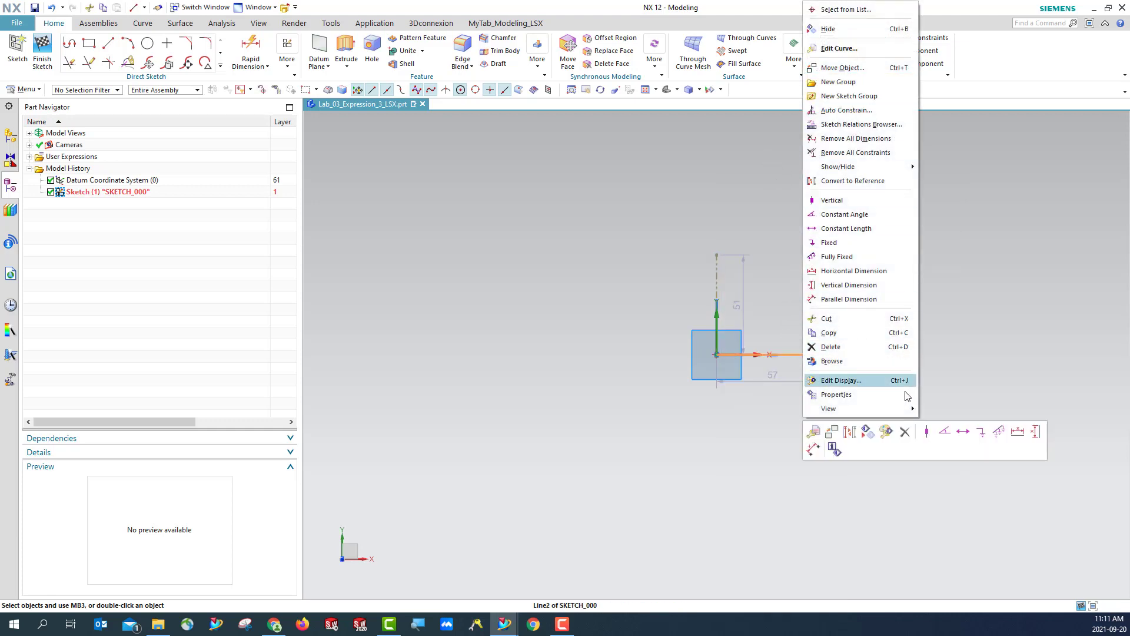
left_click(850, 432)
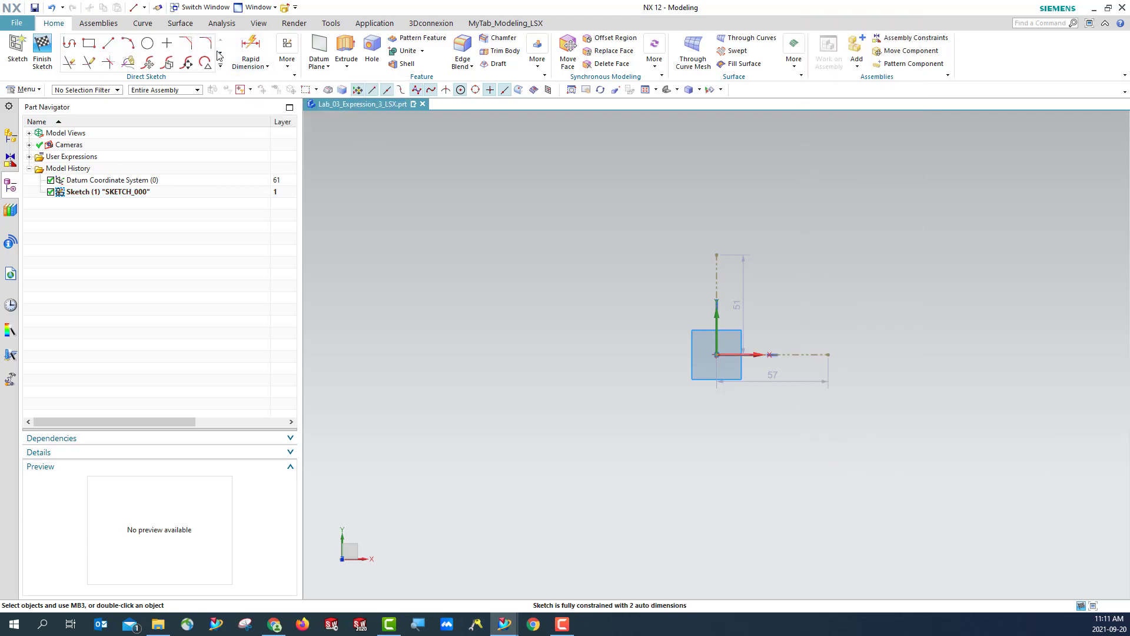
- Draw a circle about 17.8 mm in diameter centred on the sketch origin
left_click(147, 43)
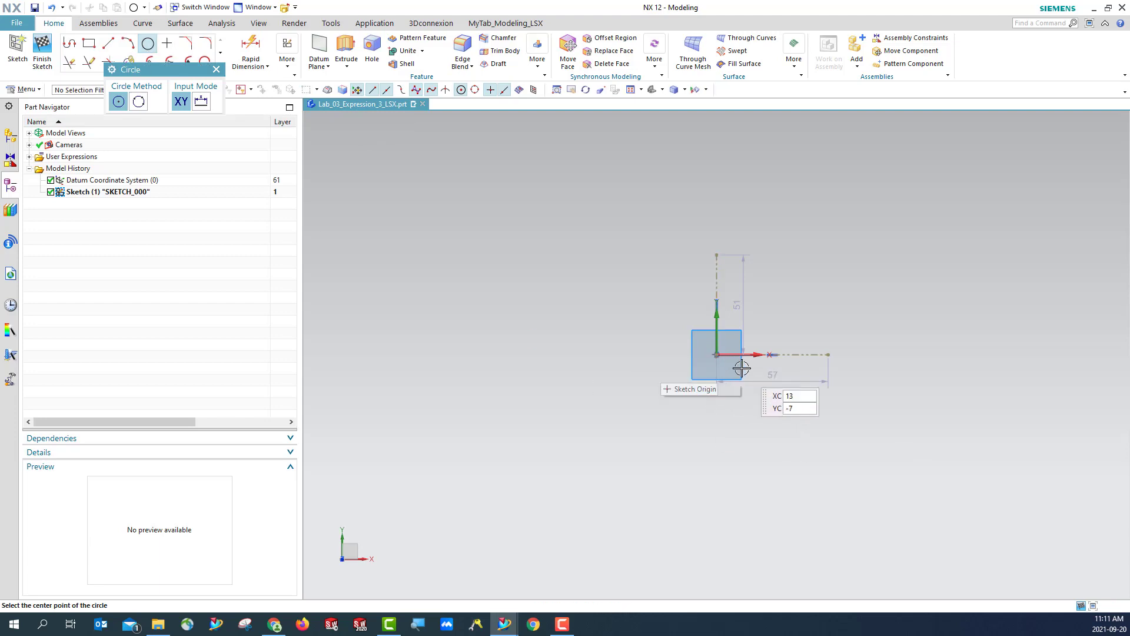
left_click(716, 354)
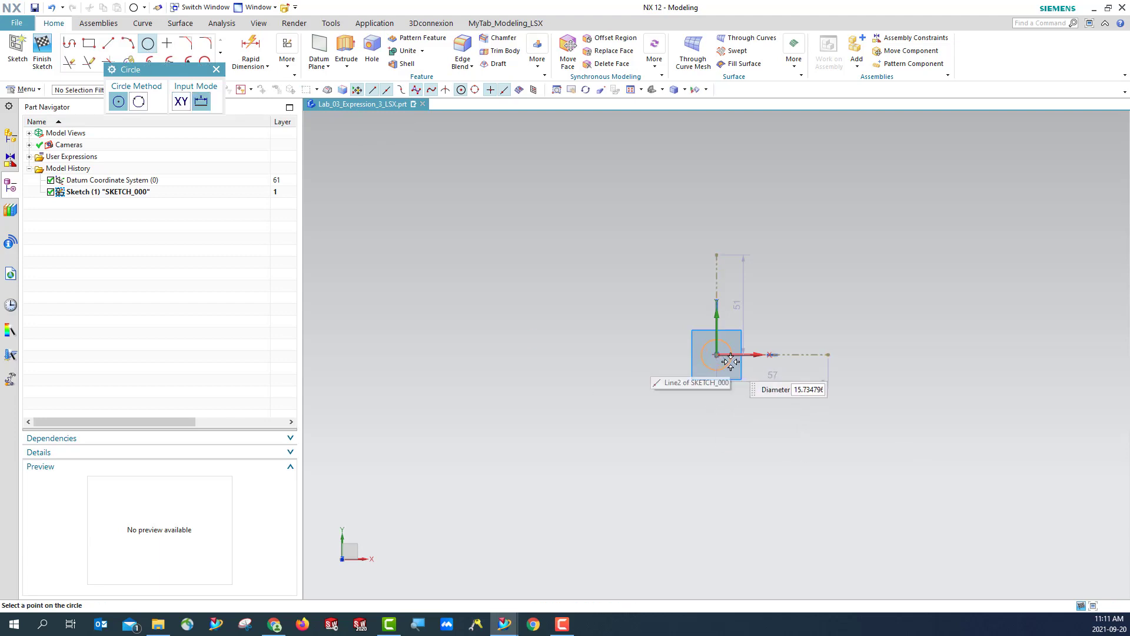
left_click(732, 365)
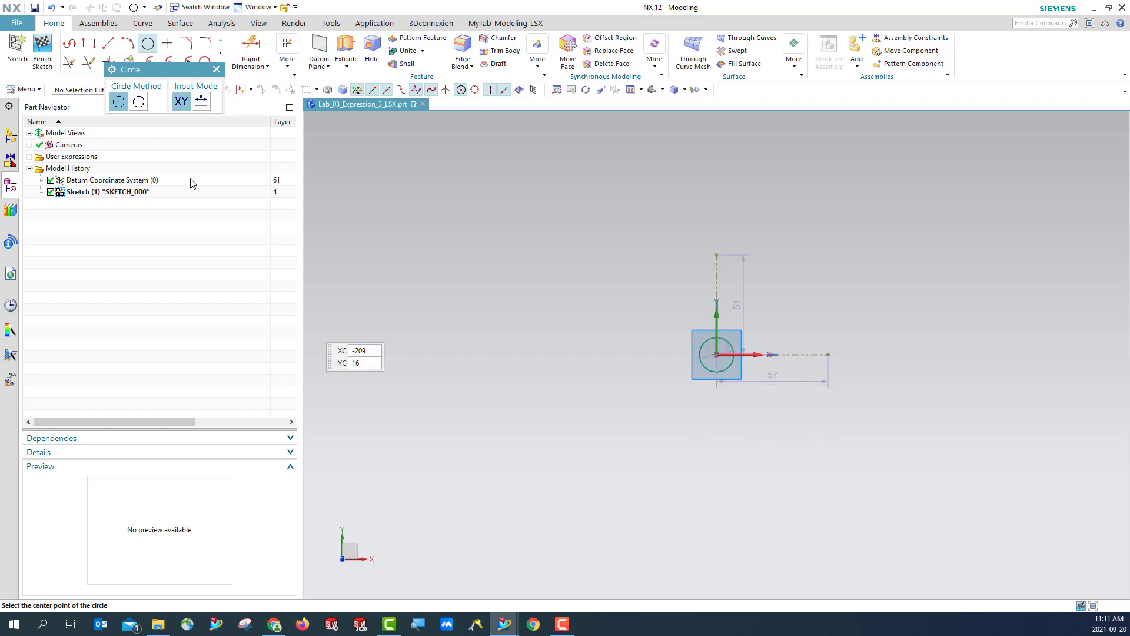
- Draw a six-sided polygon centred on the origin with an inscribed radius of about 22.7 mm and 0° rotation, and finish the sketch
left_click(219, 54)
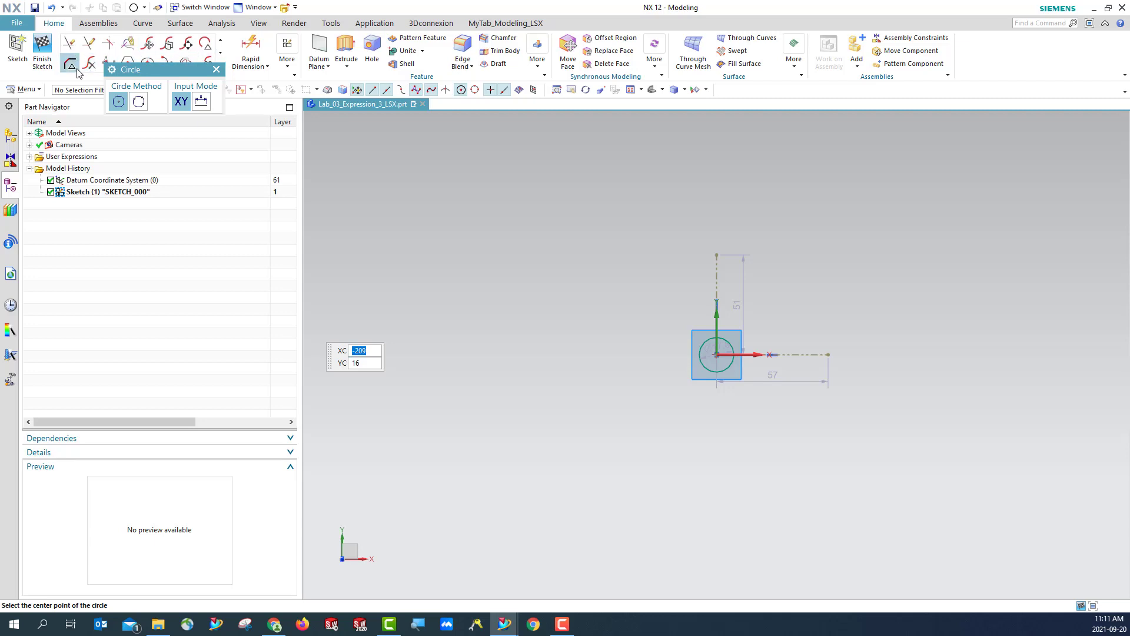
left_click(127, 62)
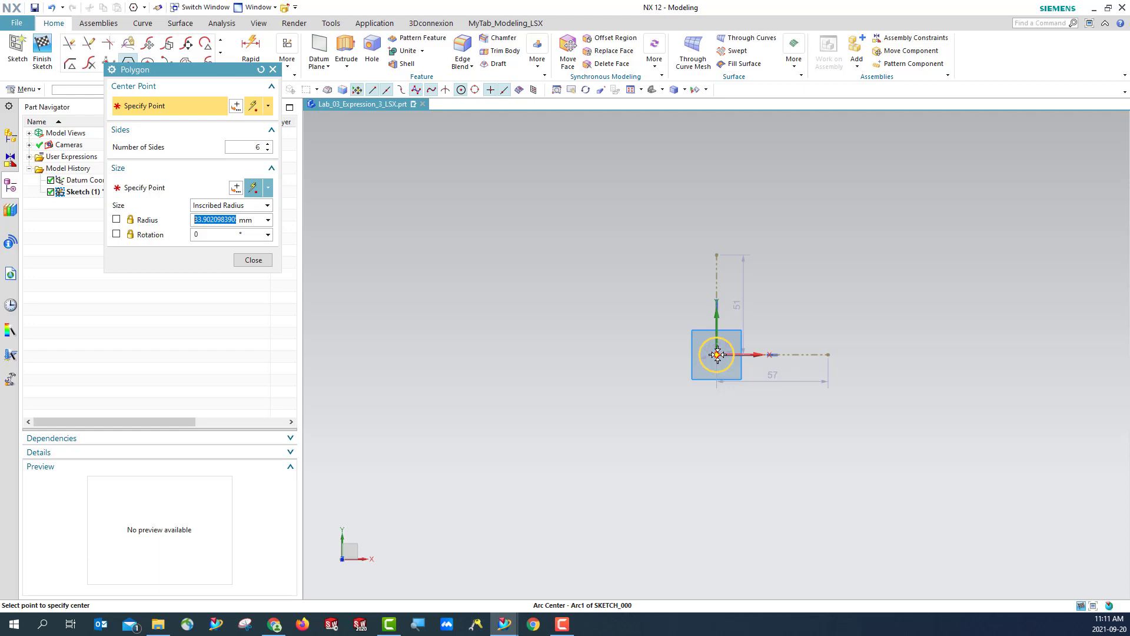
left_click(716, 355)
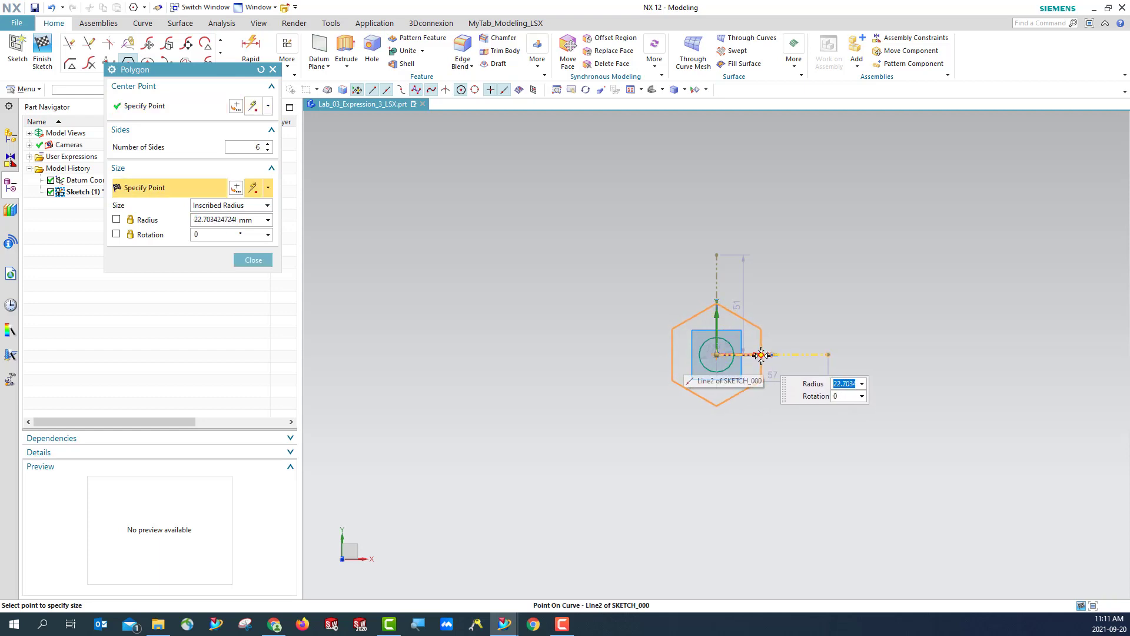
left_click(761, 354)
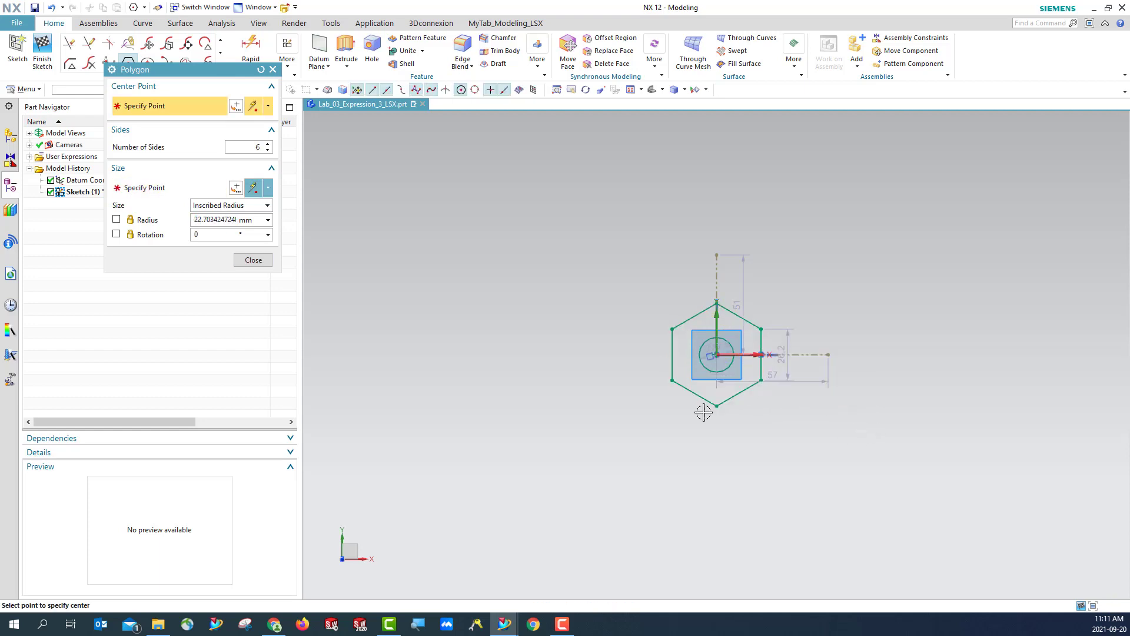
left_click(253, 260)
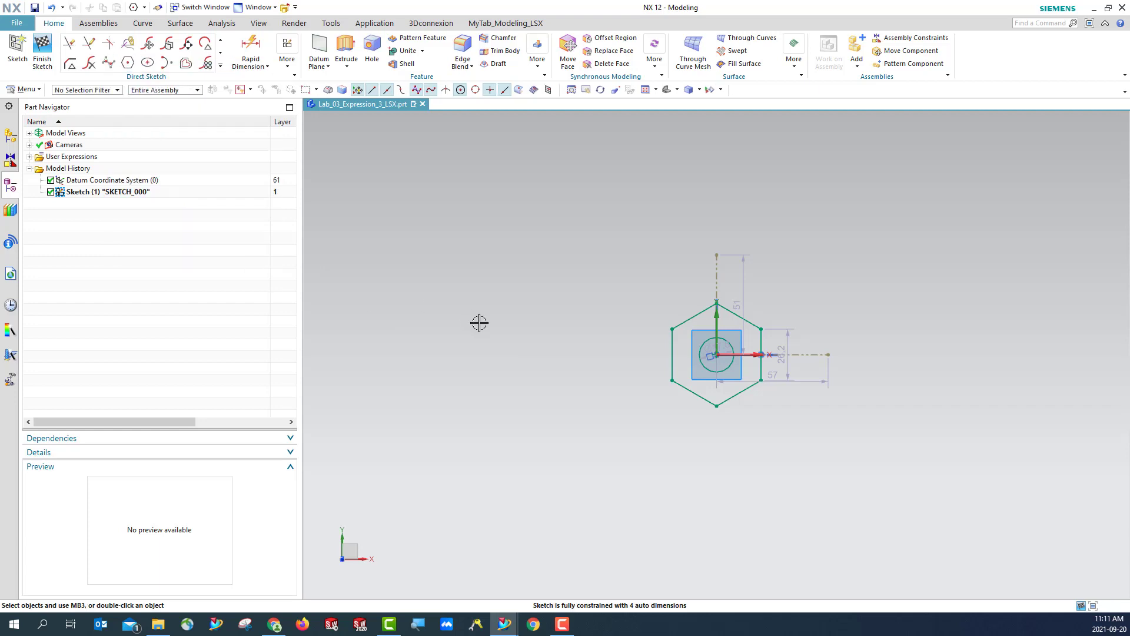
left_click(42, 49)
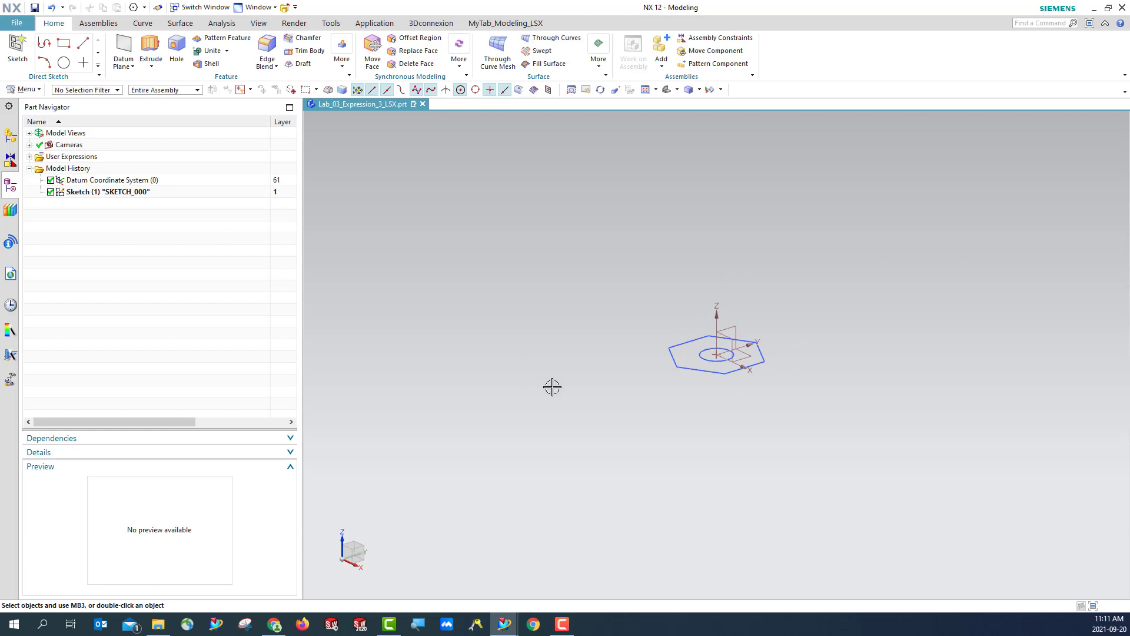
- Examine the part's expressions list and the dimensions available in the sketch's parameters
key("ctrl+e")
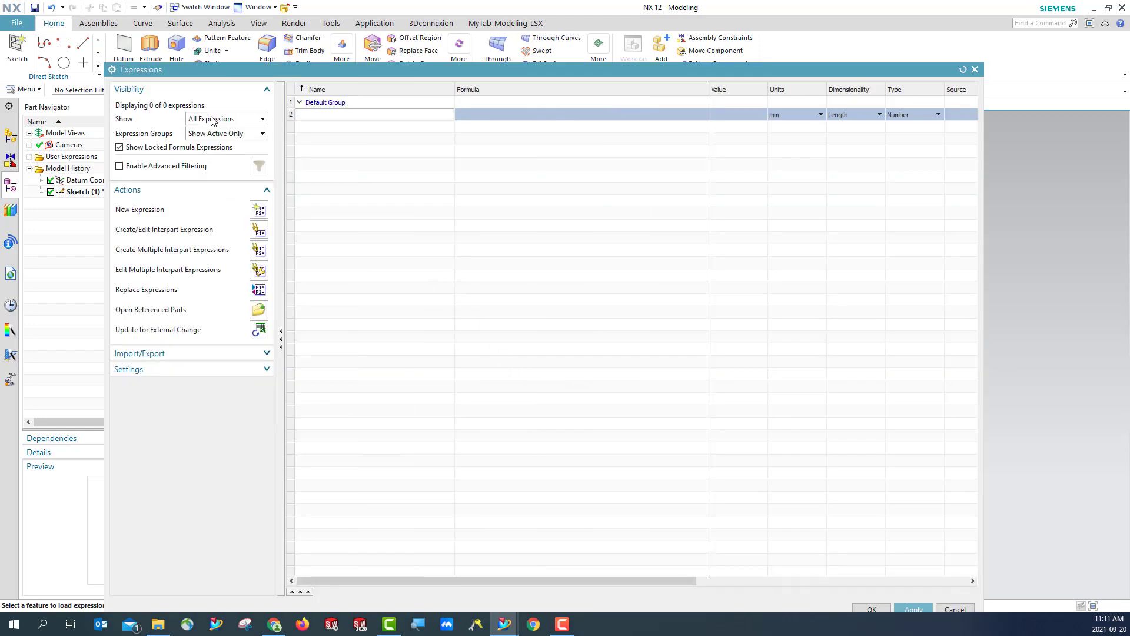
left_click(976, 70)
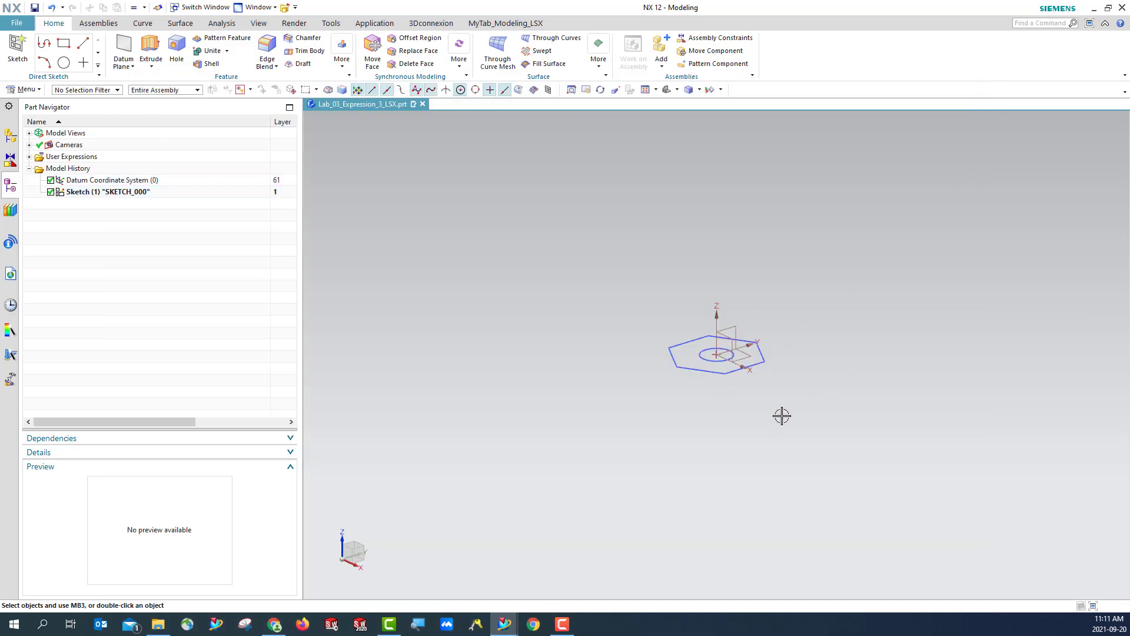
middle_click_drag(777, 416, 777, 415)
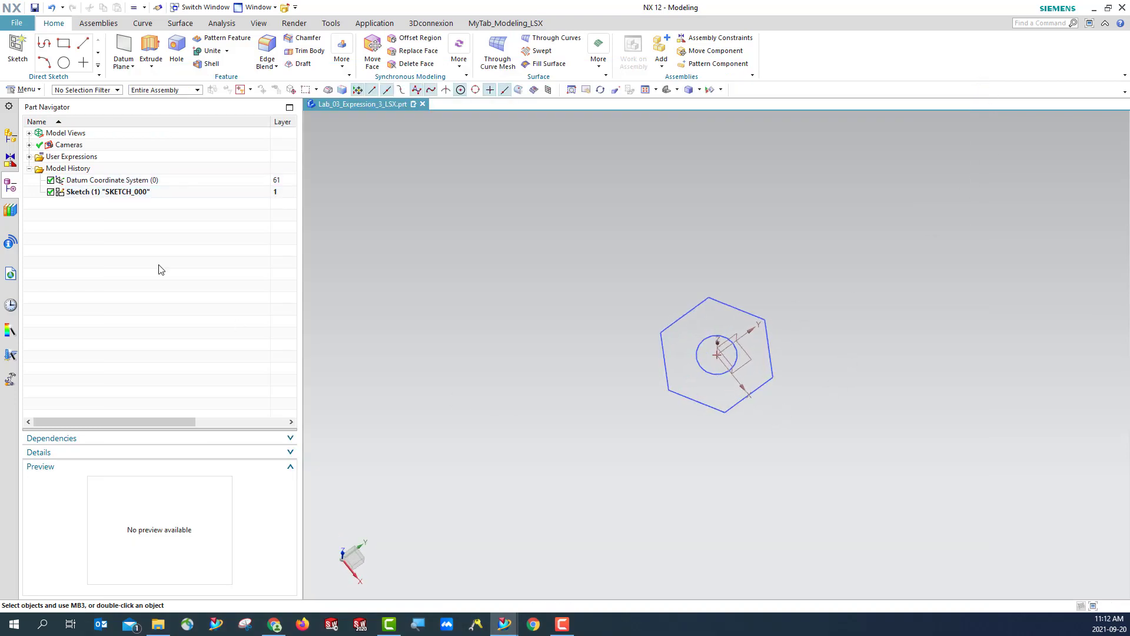
right_click(119, 194)
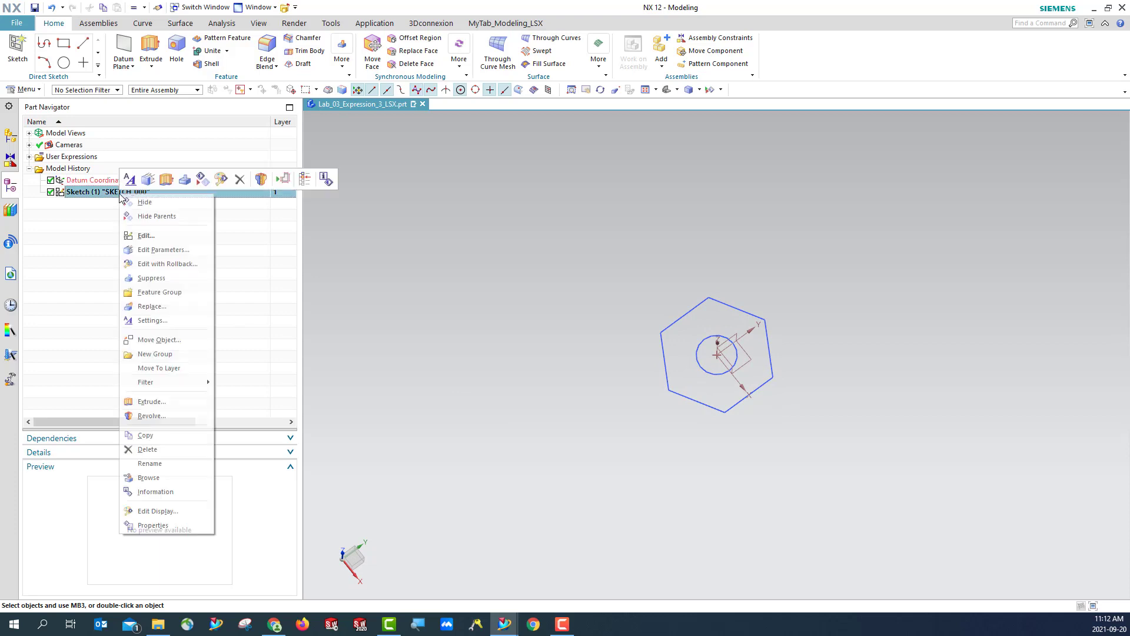
left_click(164, 252)
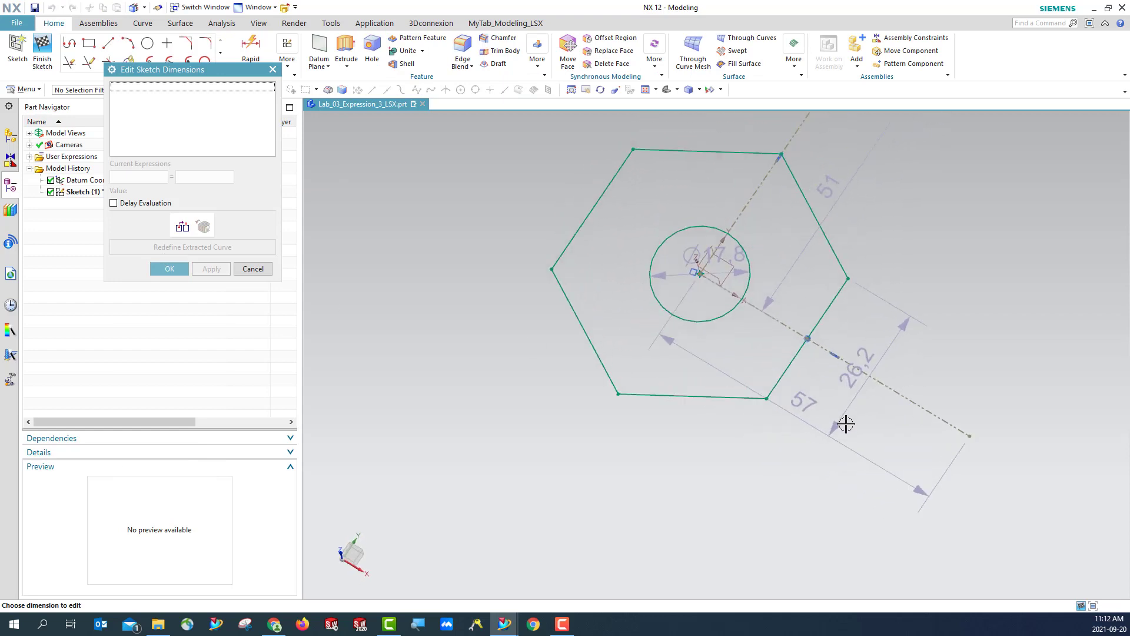
left_click(262, 273)
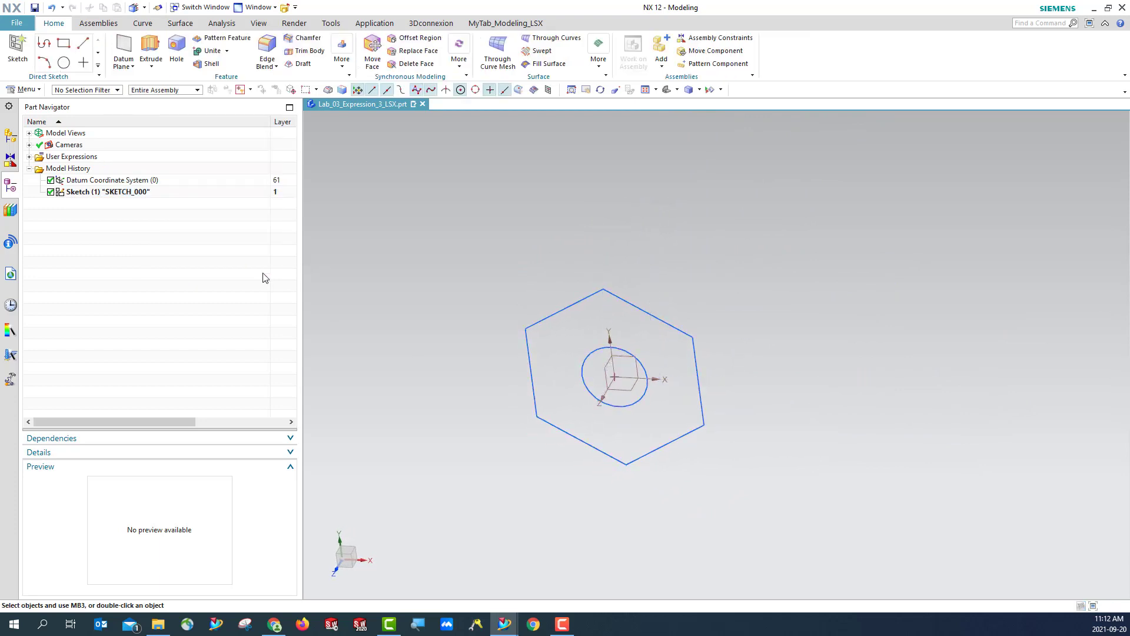
- Reopen the hexagon-and-circle sketch for editing with rollback
left_click(123, 194)
right_click(123, 194)
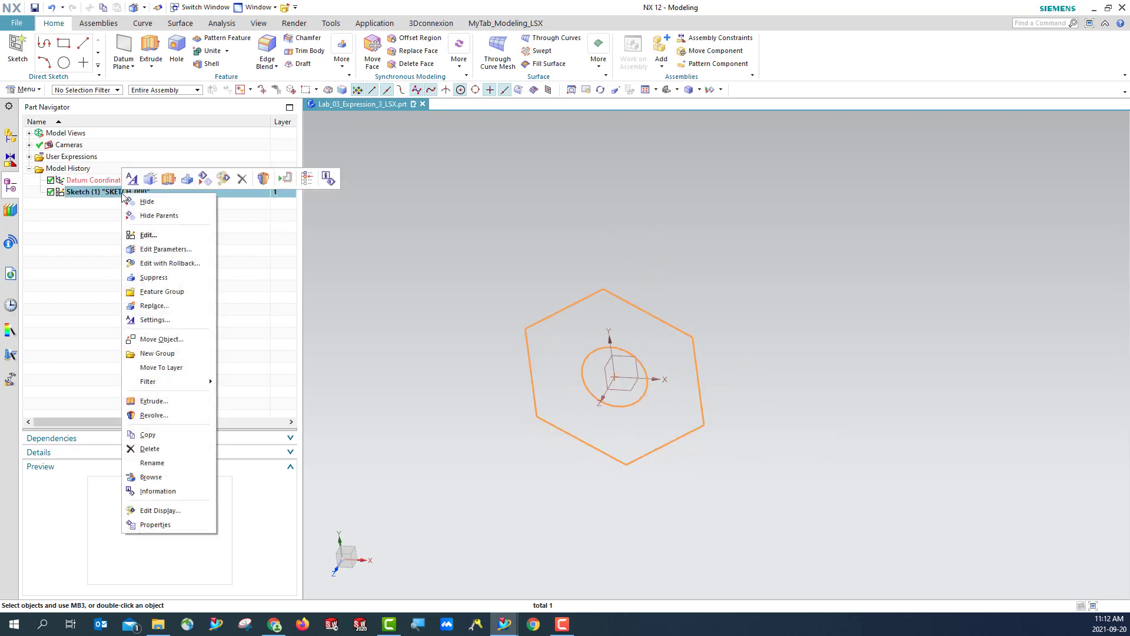
left_click(159, 268)
scroll(434, 367, "down", 2)
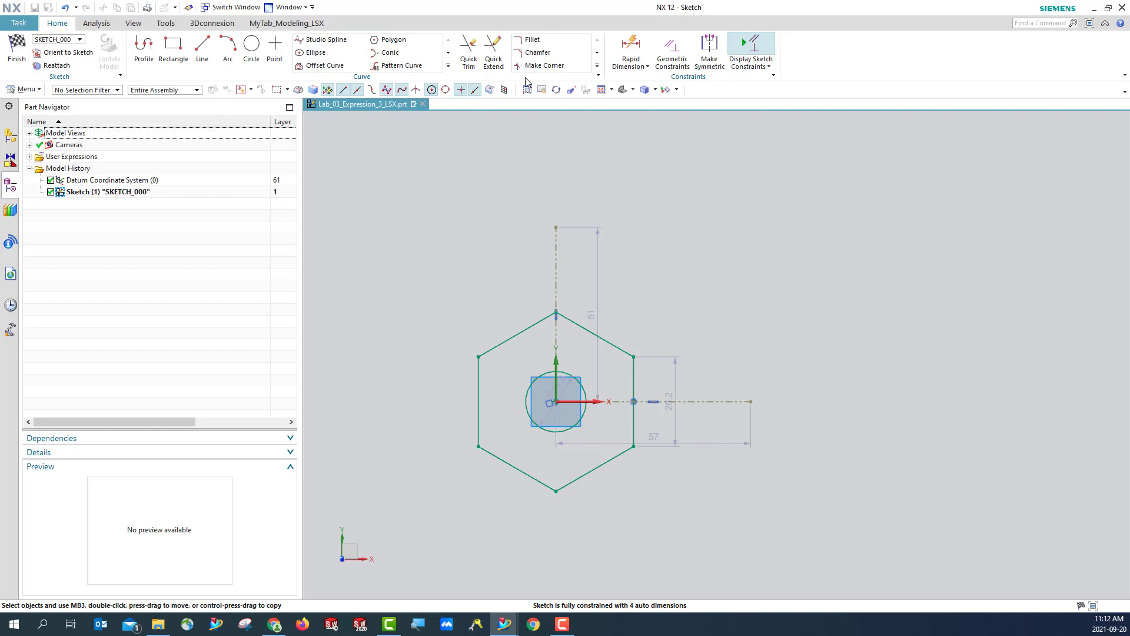
- Dimension the horizontal distance from the vertical reference line to the hexagon's right side, placing the dimension below the hexagon
left_click(633, 51)
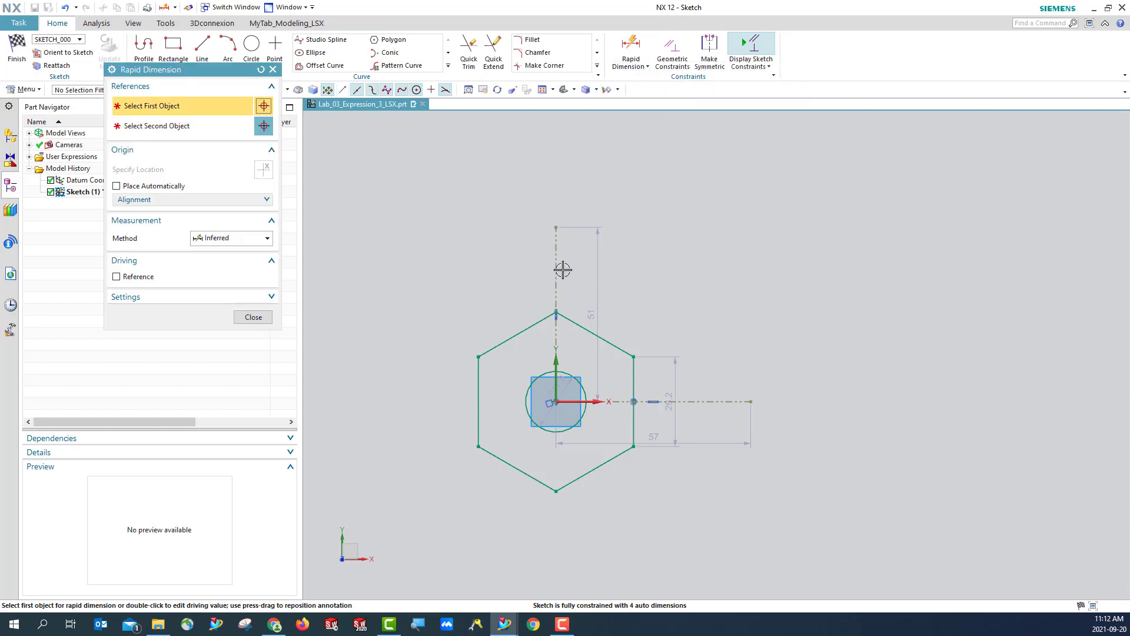
left_click(558, 263)
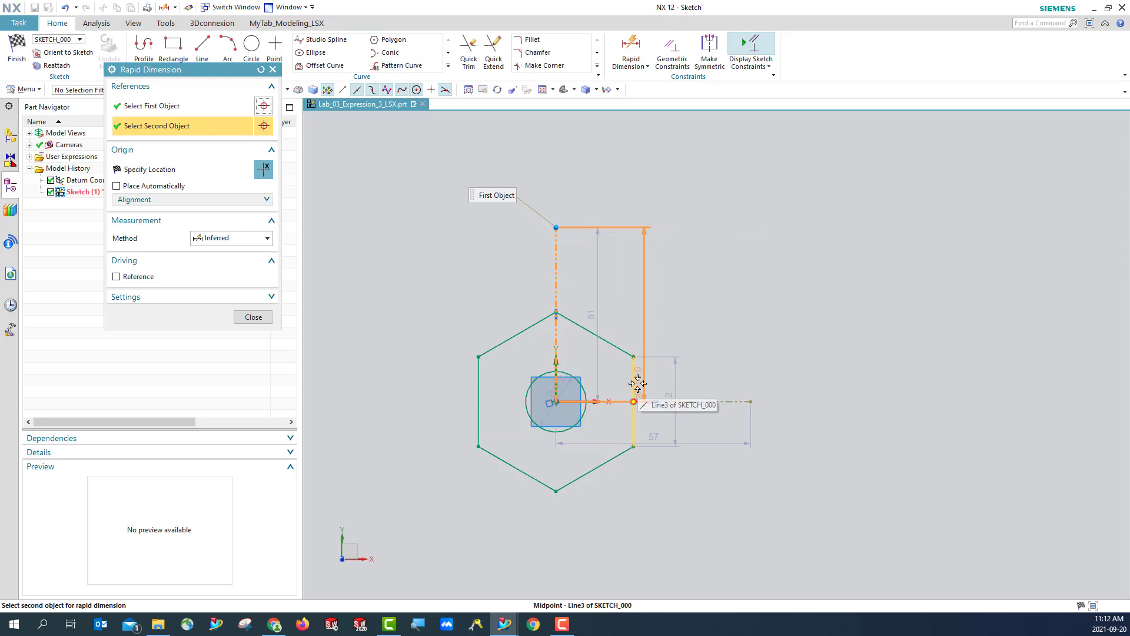
left_click(638, 384)
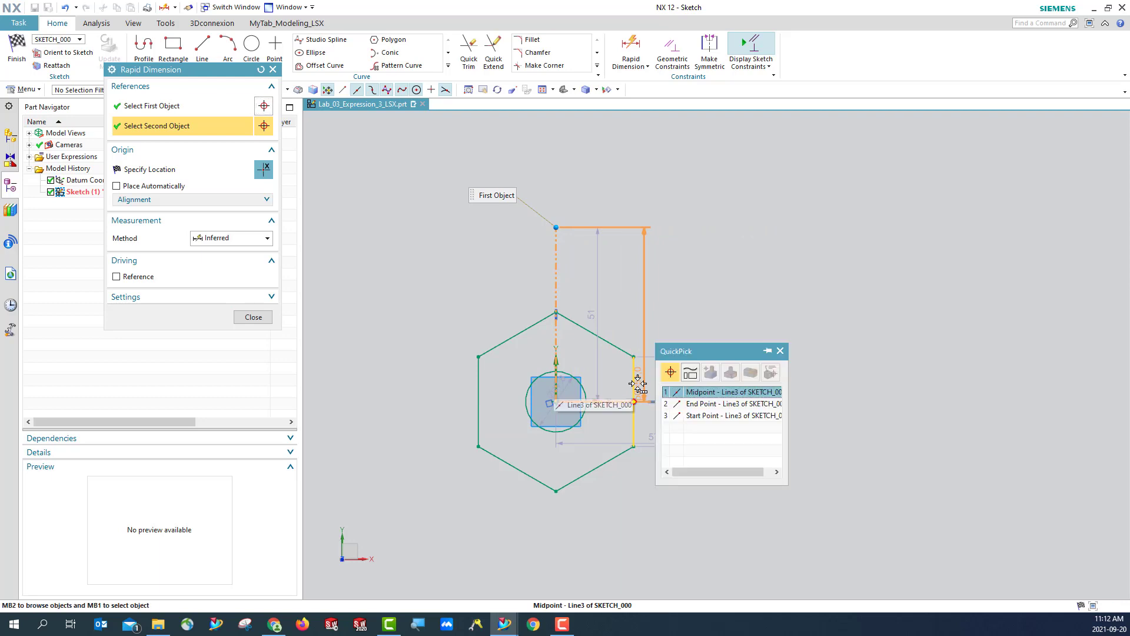
left_click(700, 394)
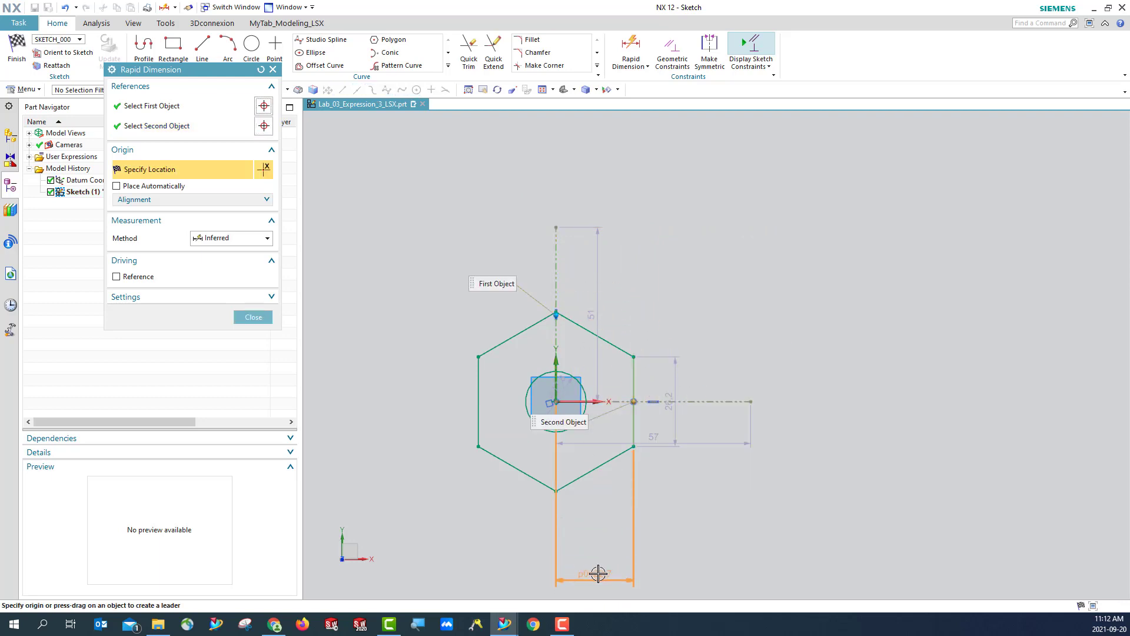
left_click(596, 573)
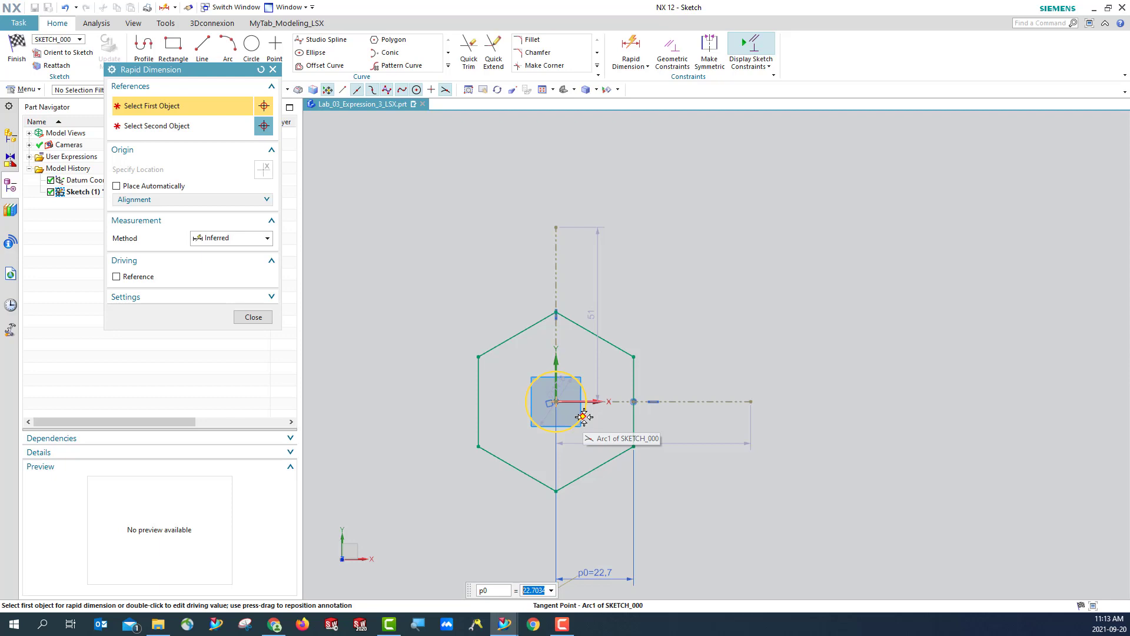
- Dimension the circle's diameter with the text outside the hexagon at its upper right, and finish the sketch
left_click(583, 417)
left_click(636, 434)
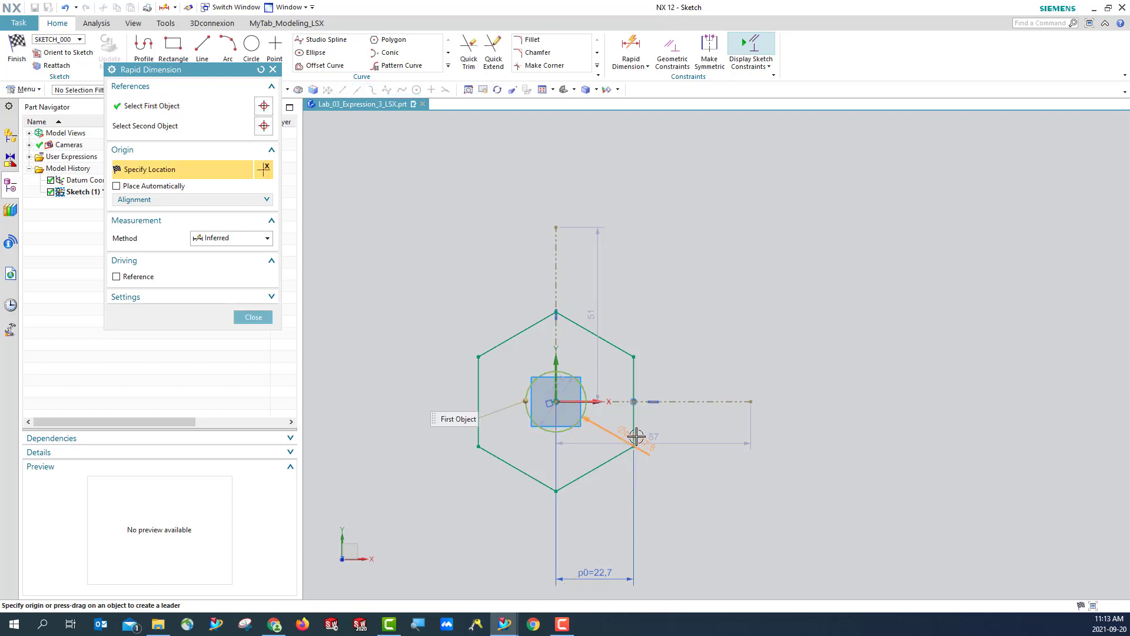
left_click(654, 301)
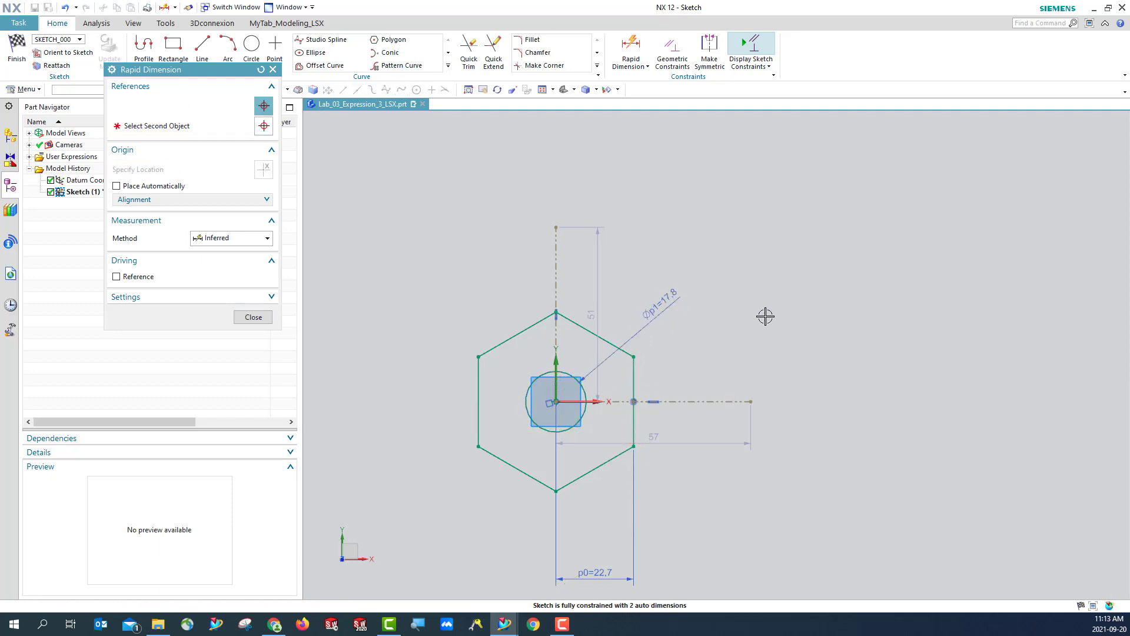
left_click(253, 317)
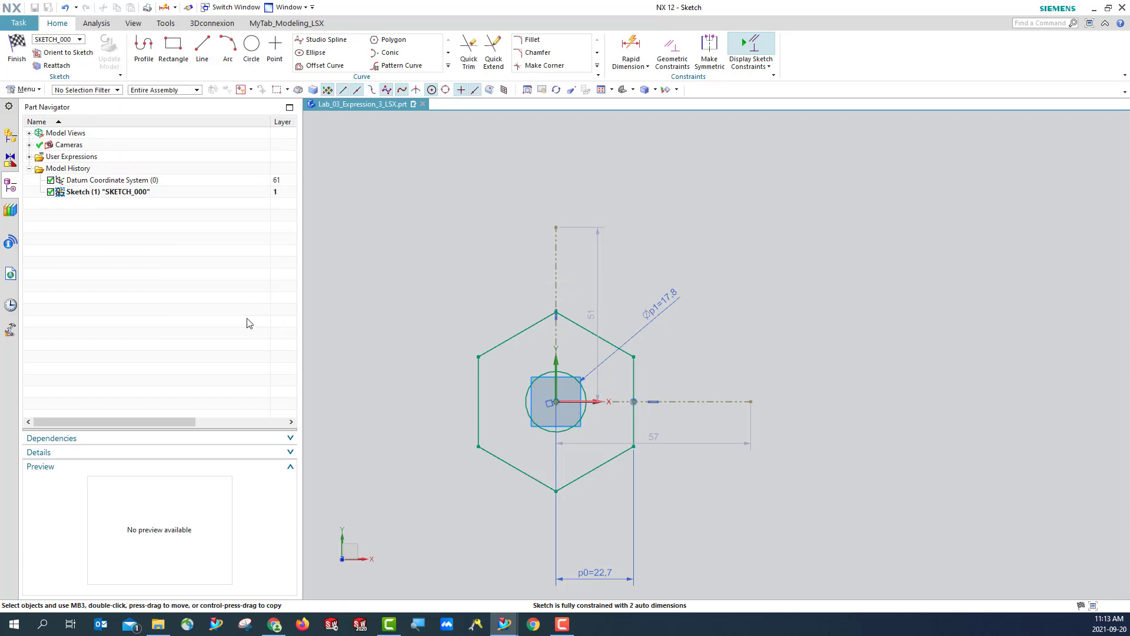
left_click(17, 49)
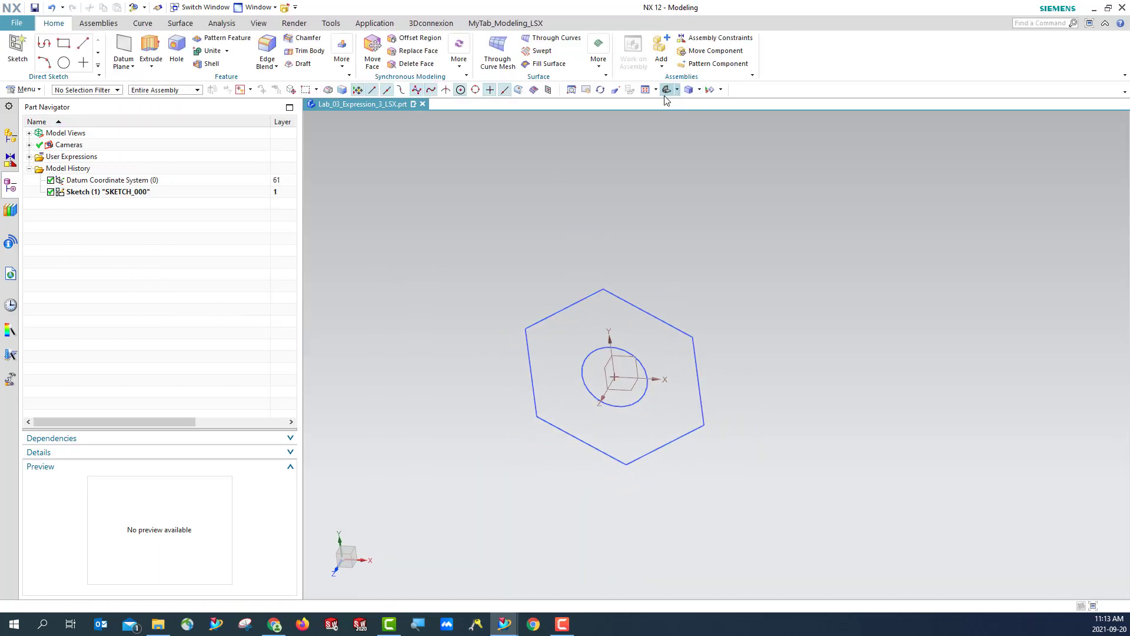
- Extrude the hexagon together with the inner circle as a through hole, from 0 to 10 mm, selecting them as connected curves
left_click(666, 89)
scroll(652, 307, "down", 4)
scroll(627, 302, "up", 2)
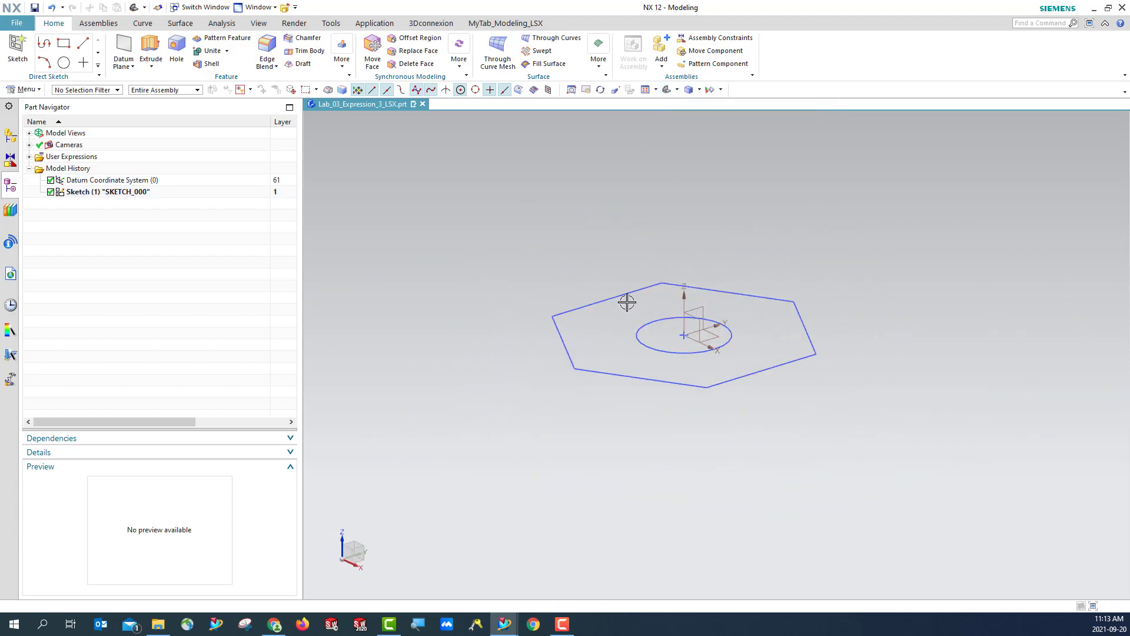
left_click(151, 67)
left_click(160, 83)
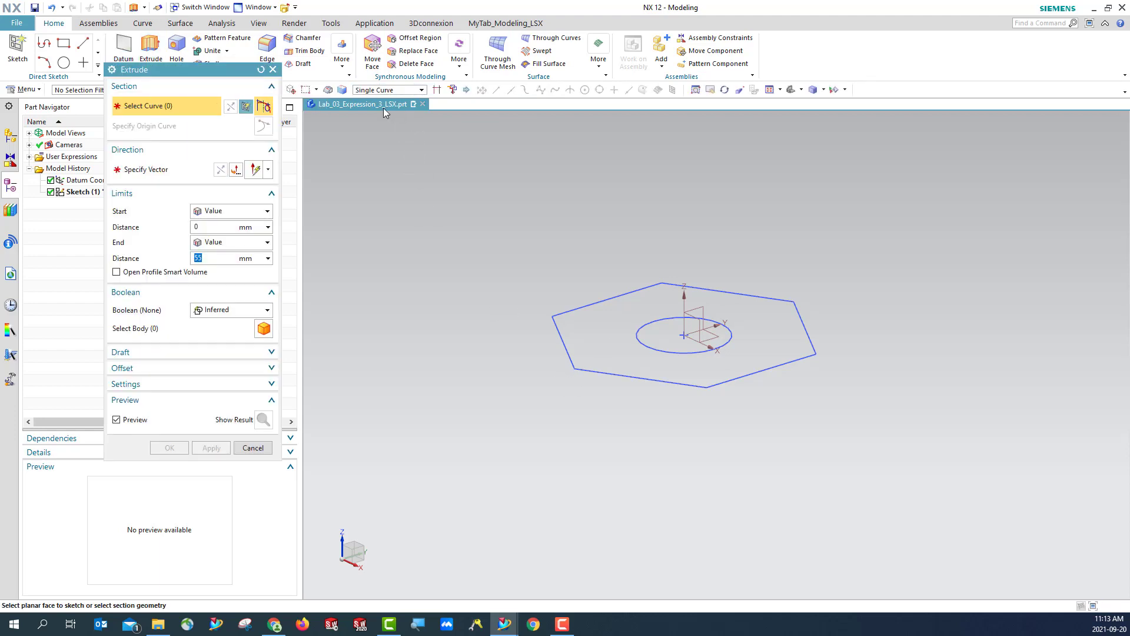
left_click(382, 91)
left_click(378, 112)
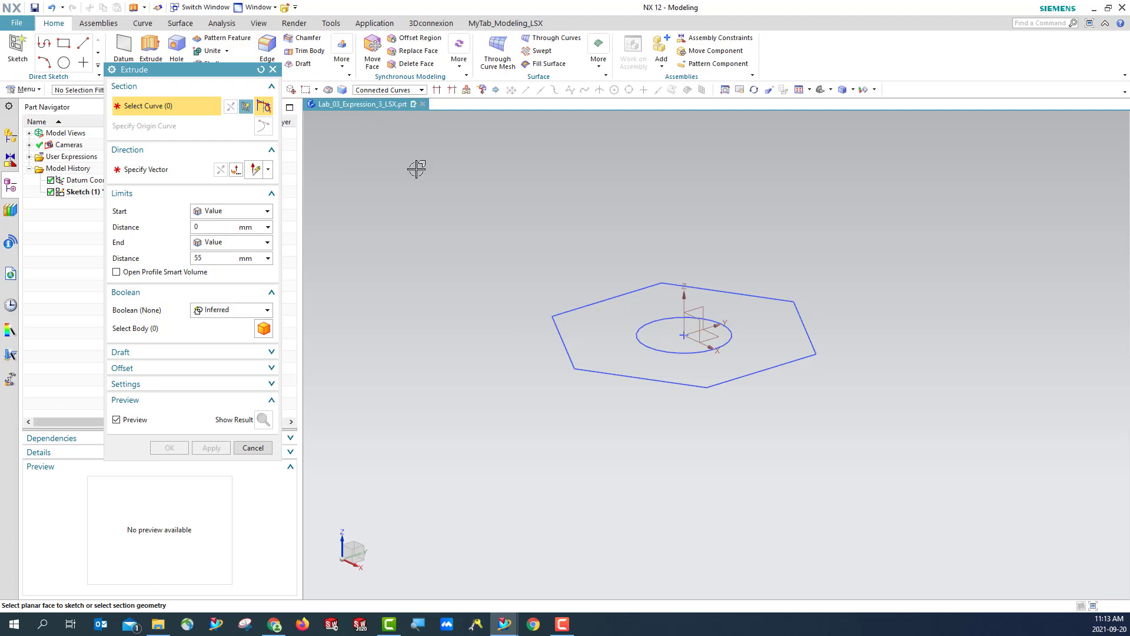
left_click(600, 372)
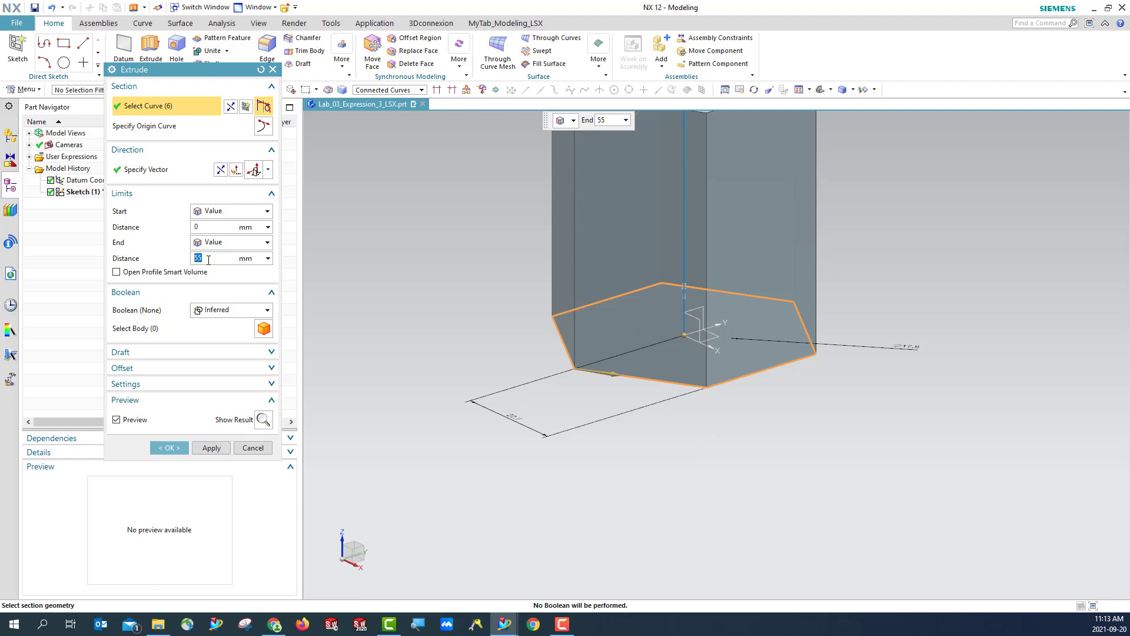
key("Return")
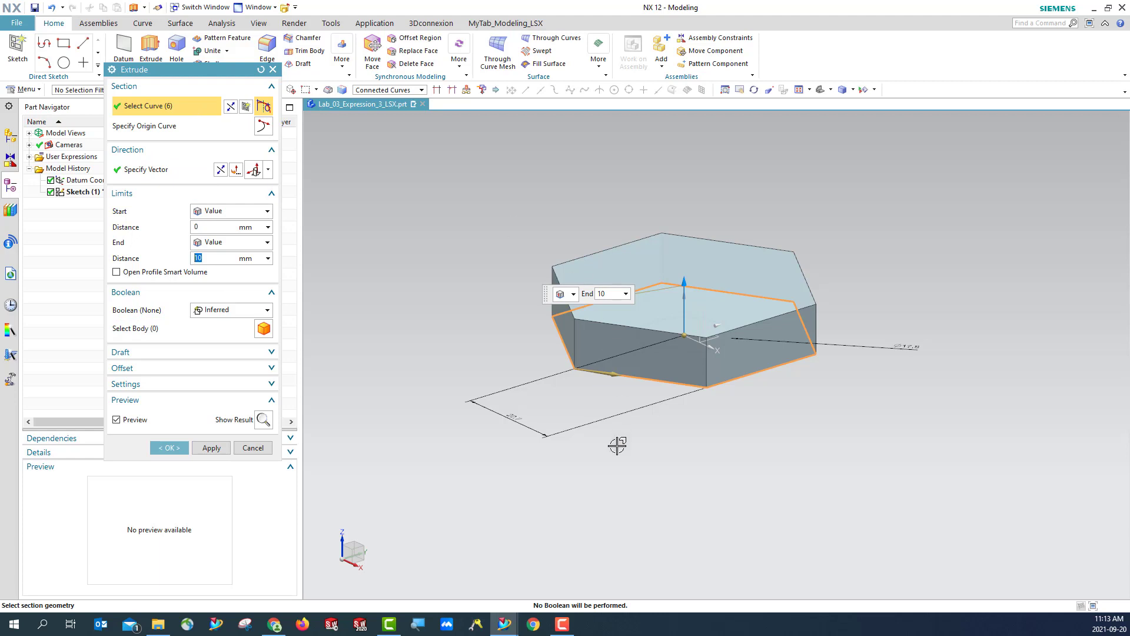
mouse_move(663, 484)
middle_mouse_down()
mouse_move(660, 374)
mouse_move(683, 493)
middle_mouse_up()
left_click(660, 369)
left_click(164, 447)
- Hide the hexagon-and-circle sketch and save the part
middle_click_drag(492, 505, 475, 505)
right_click(111, 193)
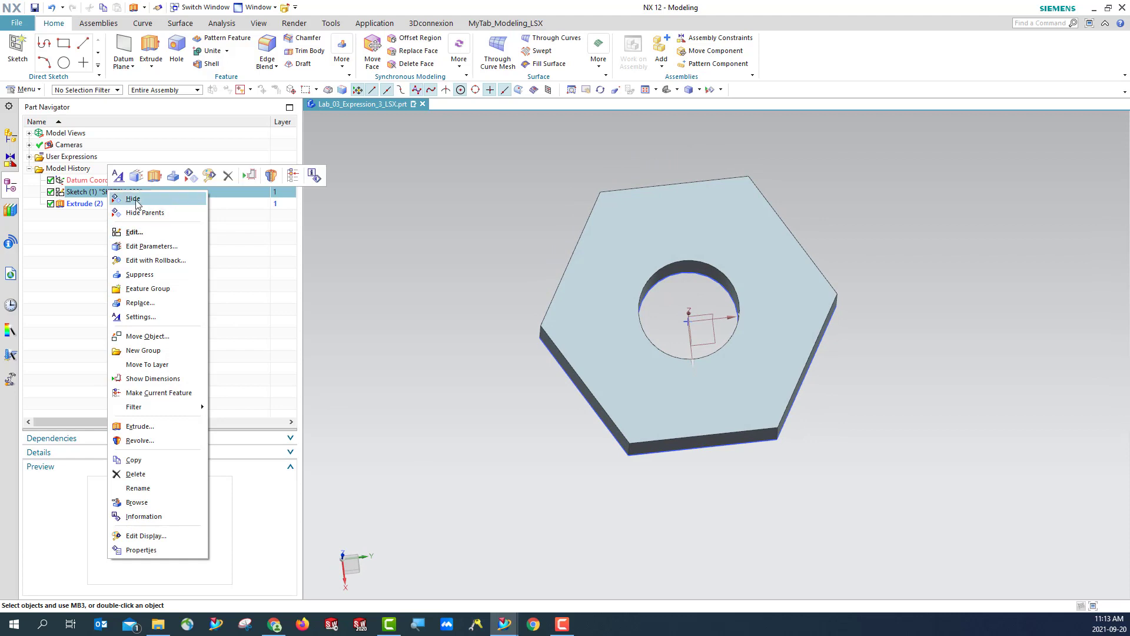
left_click(134, 200)
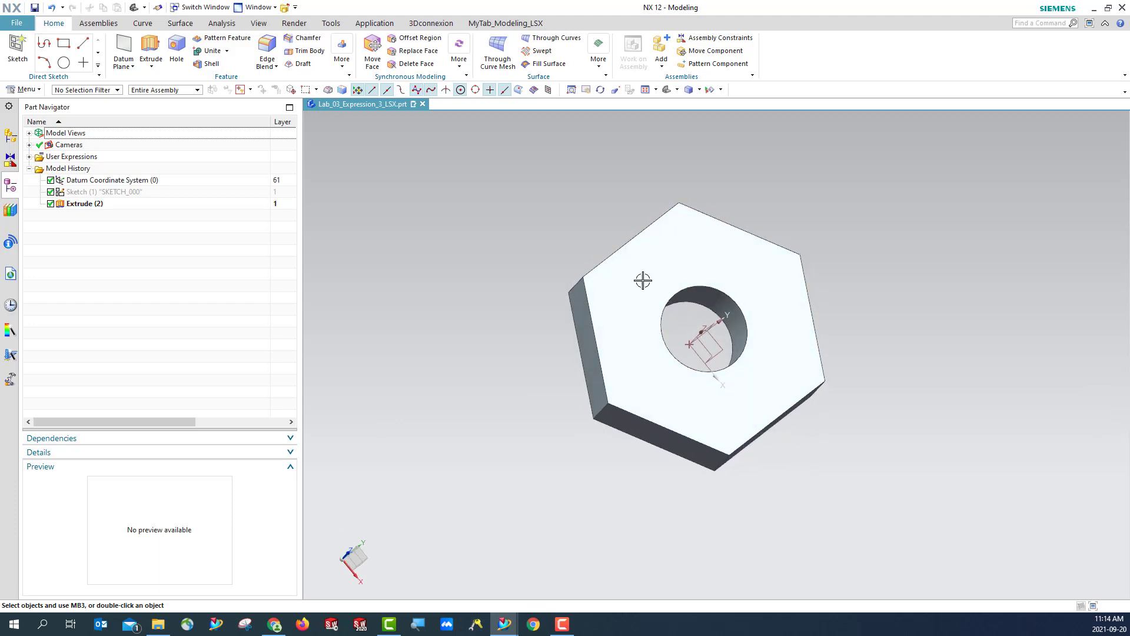
left_click(667, 90)
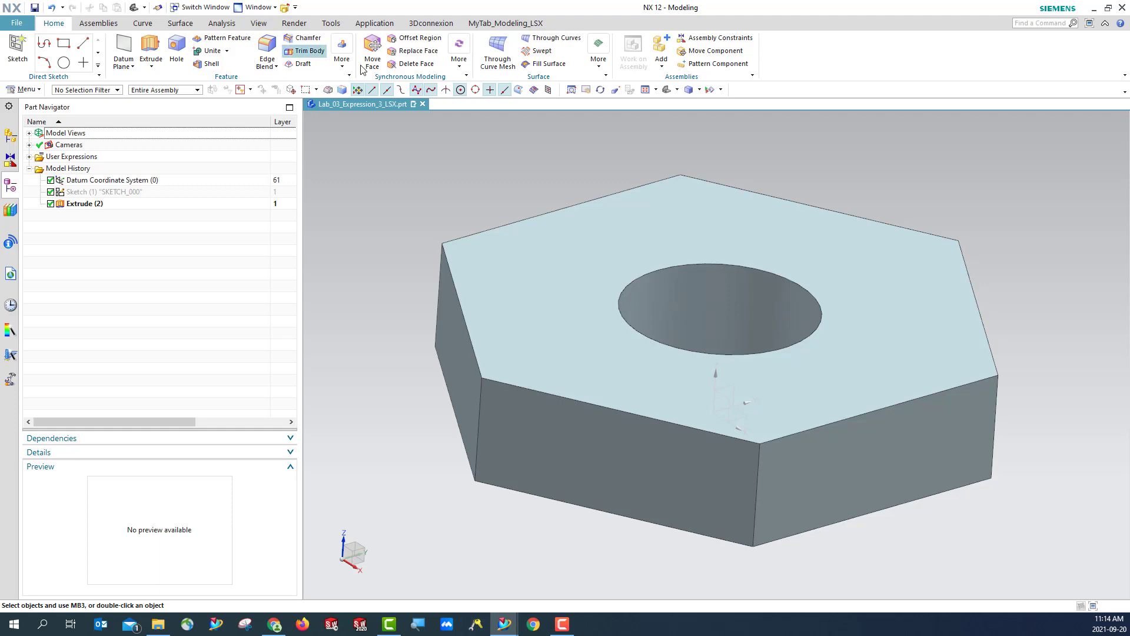
left_click(35, 9)
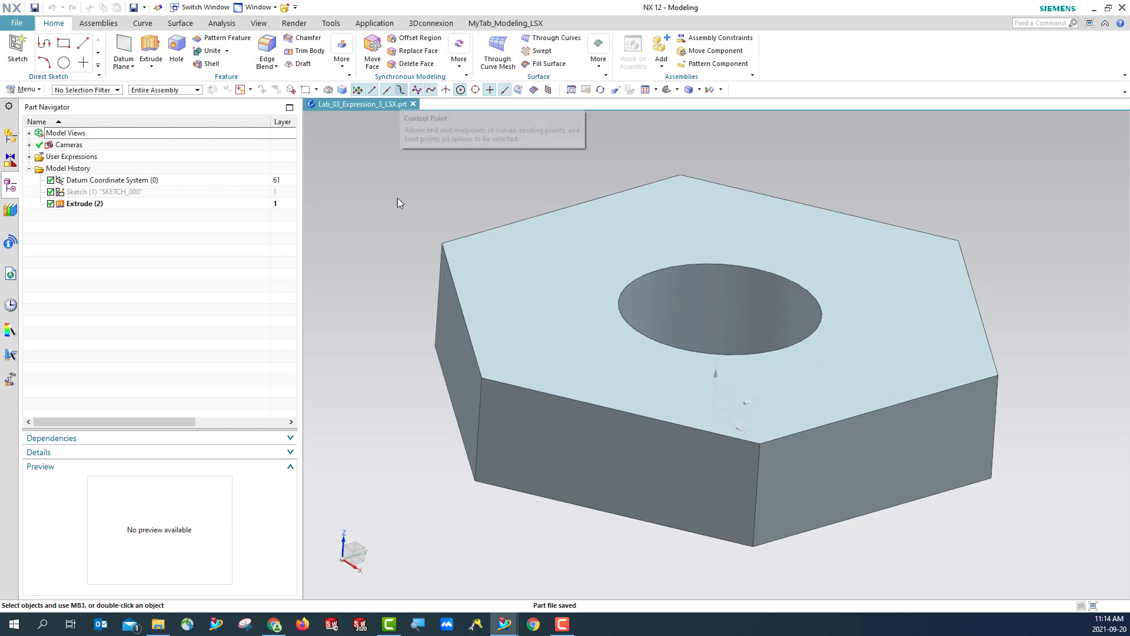
- Open the part's expressions list and widen it enough to read the source of each expression
left_click(331, 23)
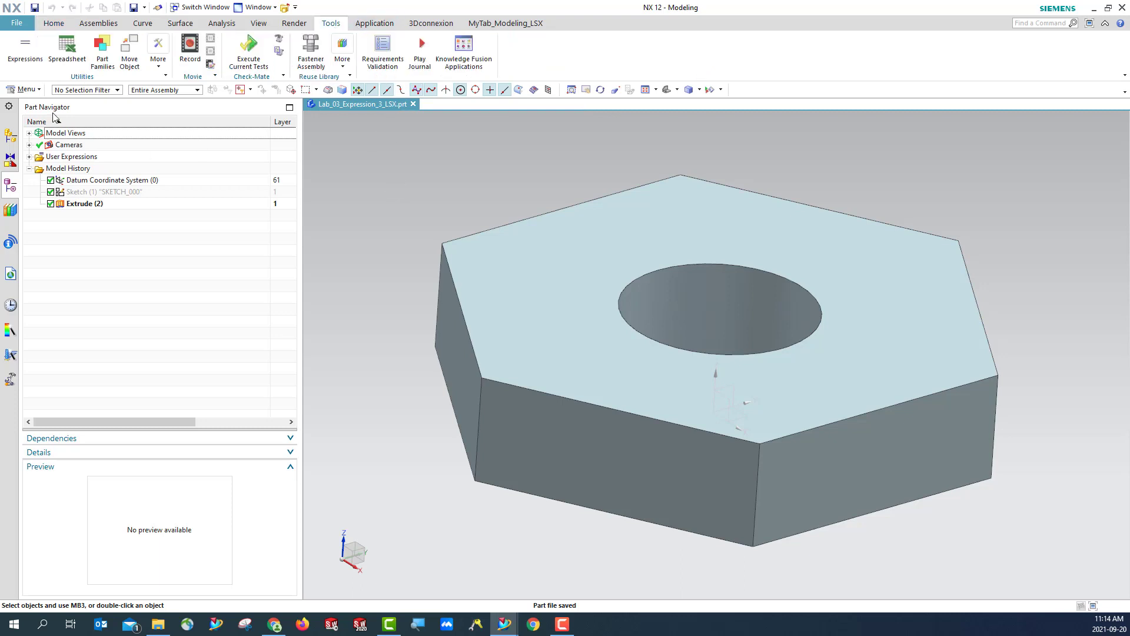
left_click(15, 59)
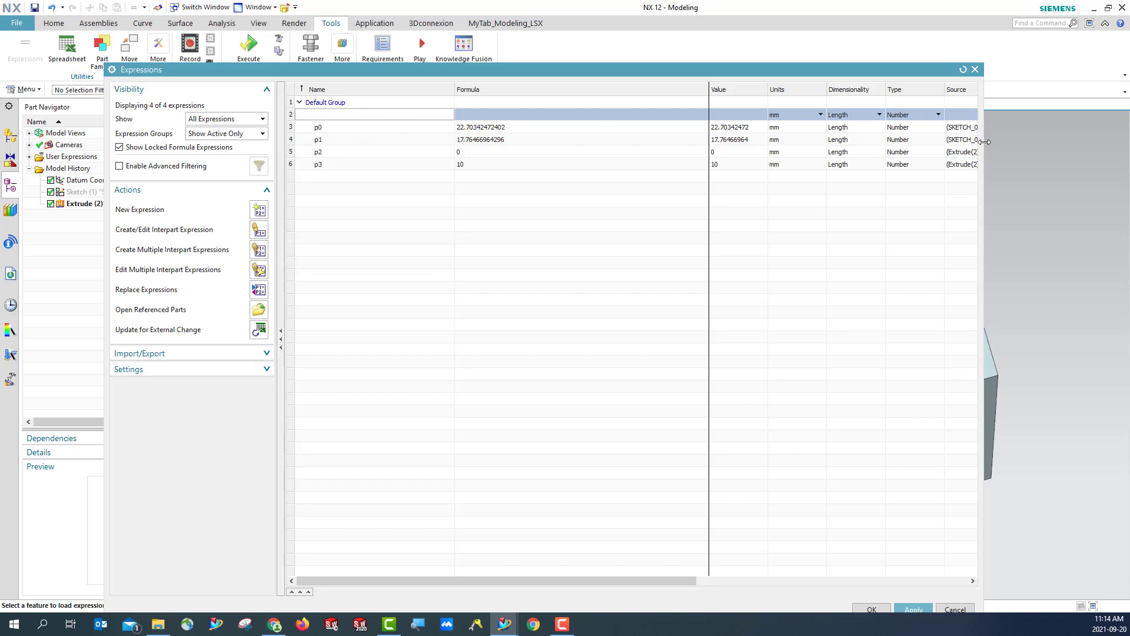
left_click_drag(990, 140, 1094, 141)
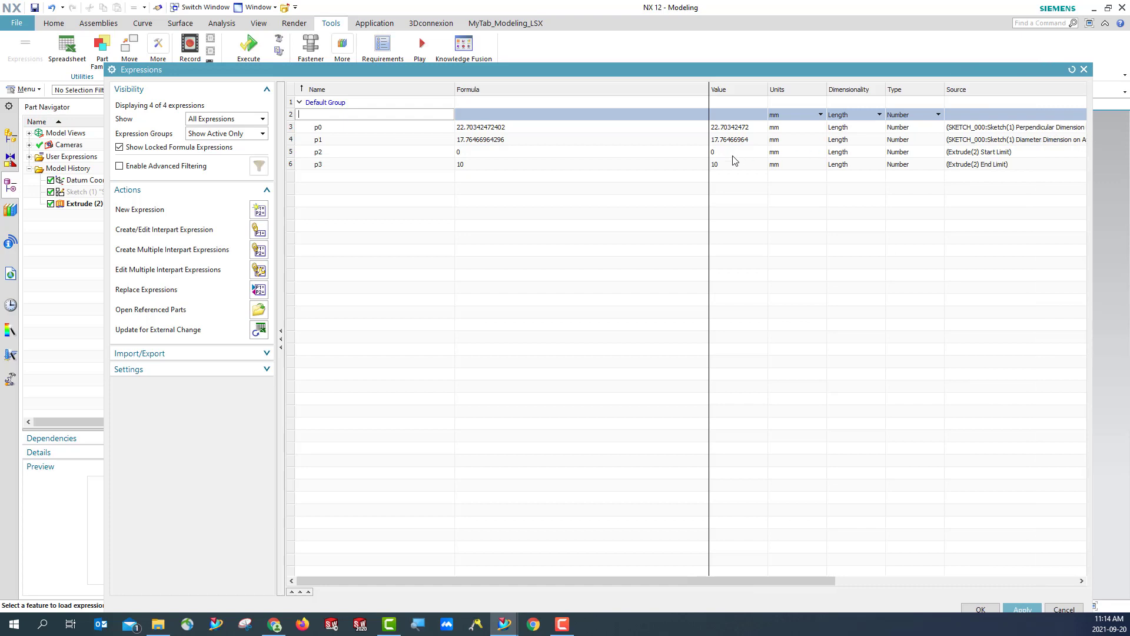
left_click(333, 128)
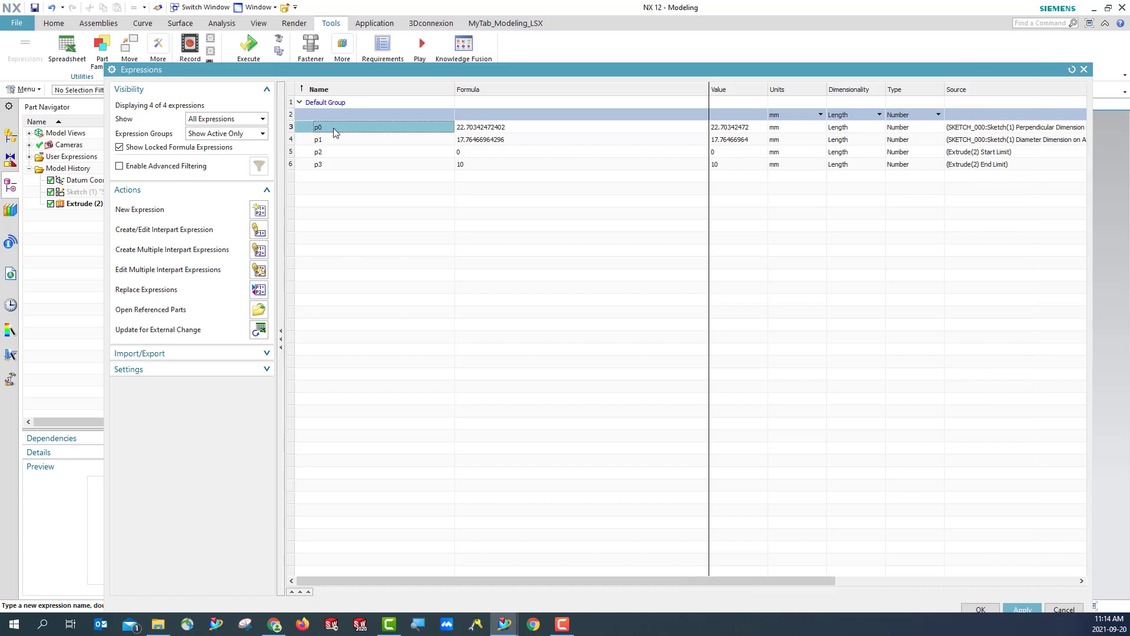
left_click(334, 129)
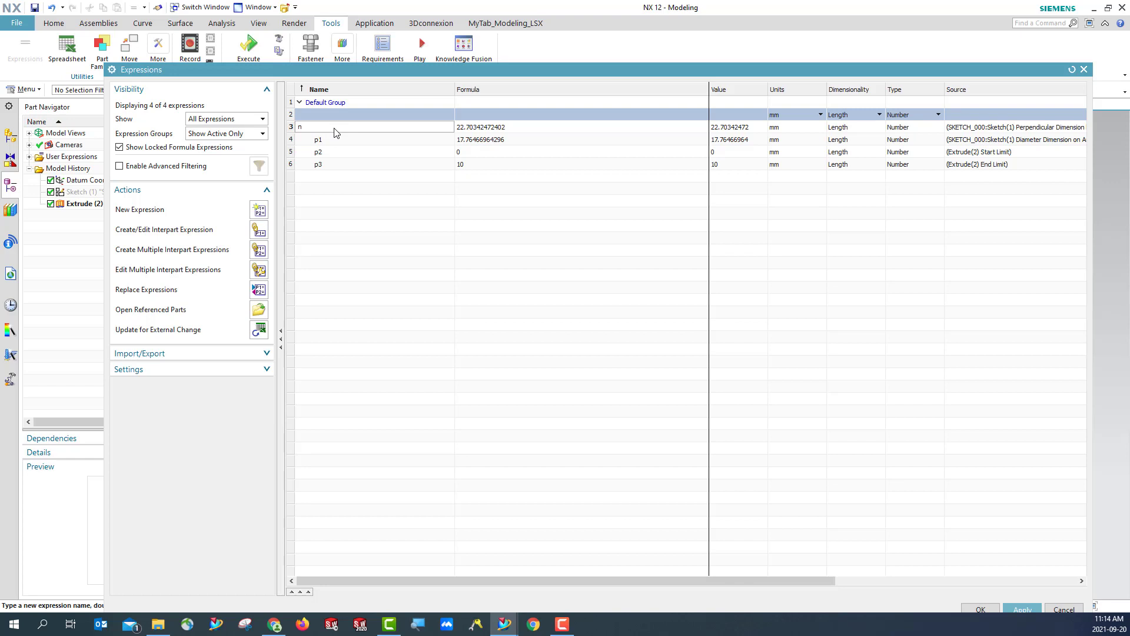
type("n")
key("Return")
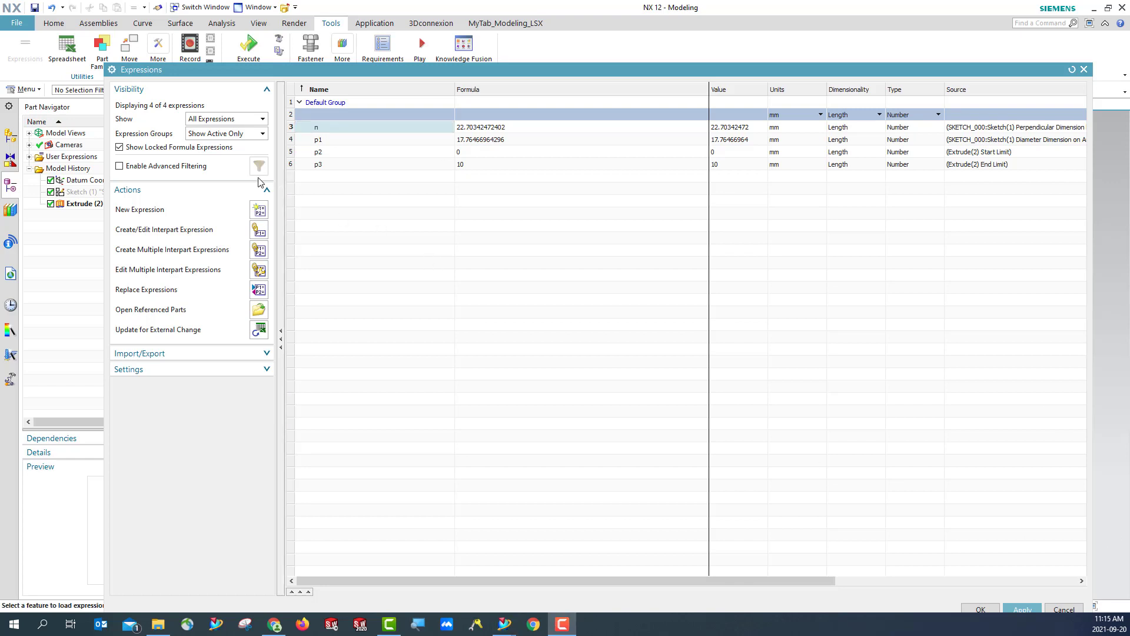
left_click(322, 132)
right_click(321, 132)
key("Delete")
- Rename the hexagon dimension's expression as nut_head_size and the circle diameter's as thread_minorDiameter, and apply the changes
left_click(318, 130)
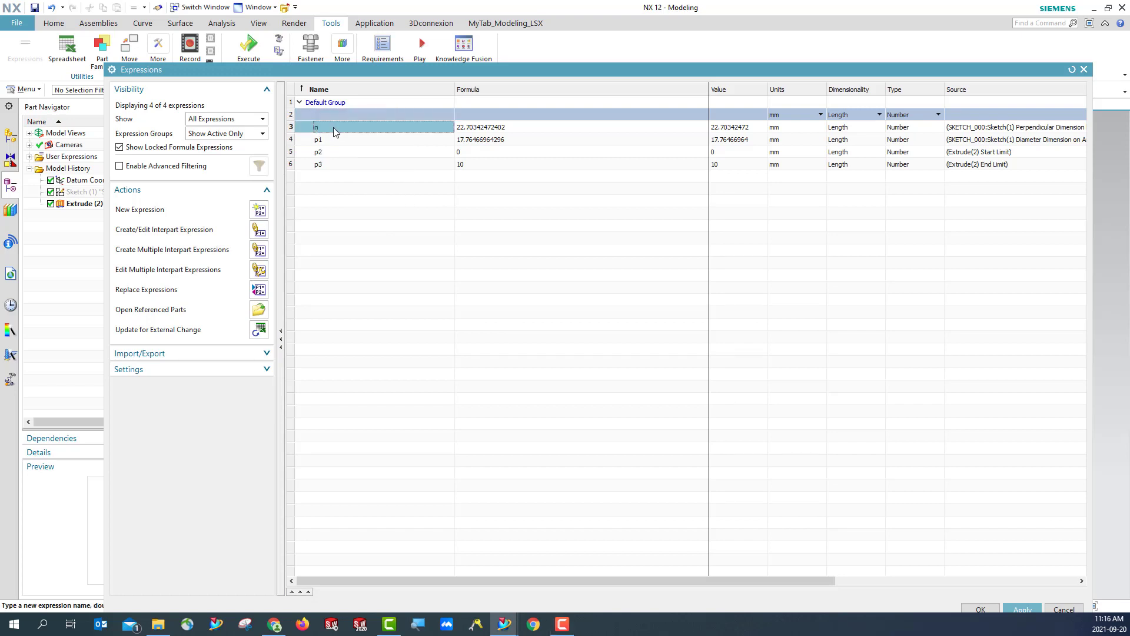
left_click(334, 128)
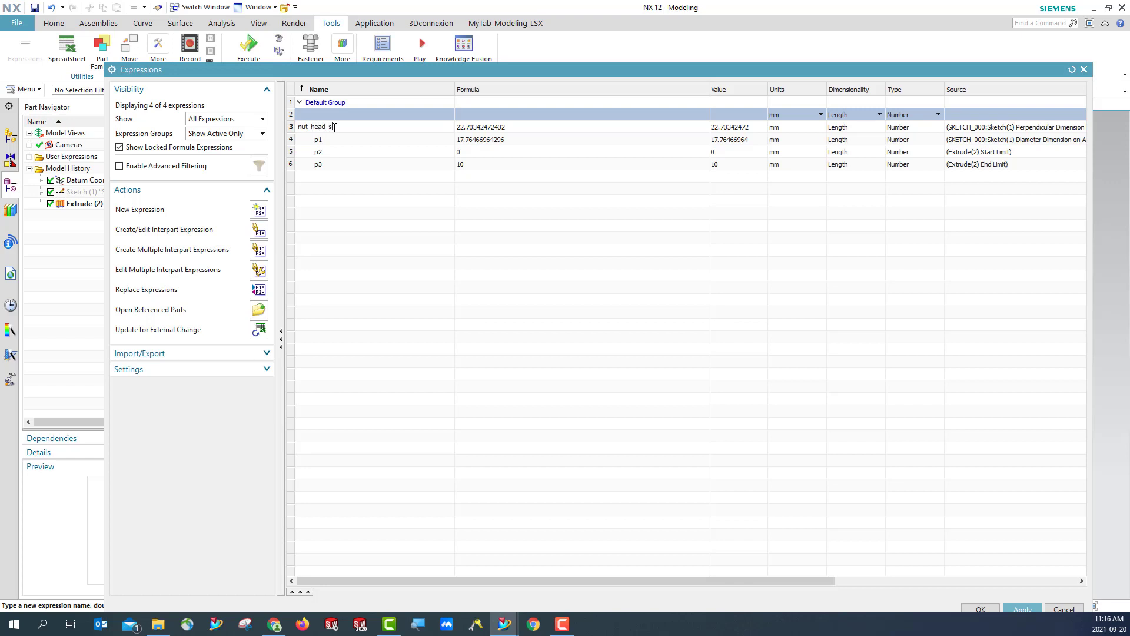
key("Return")
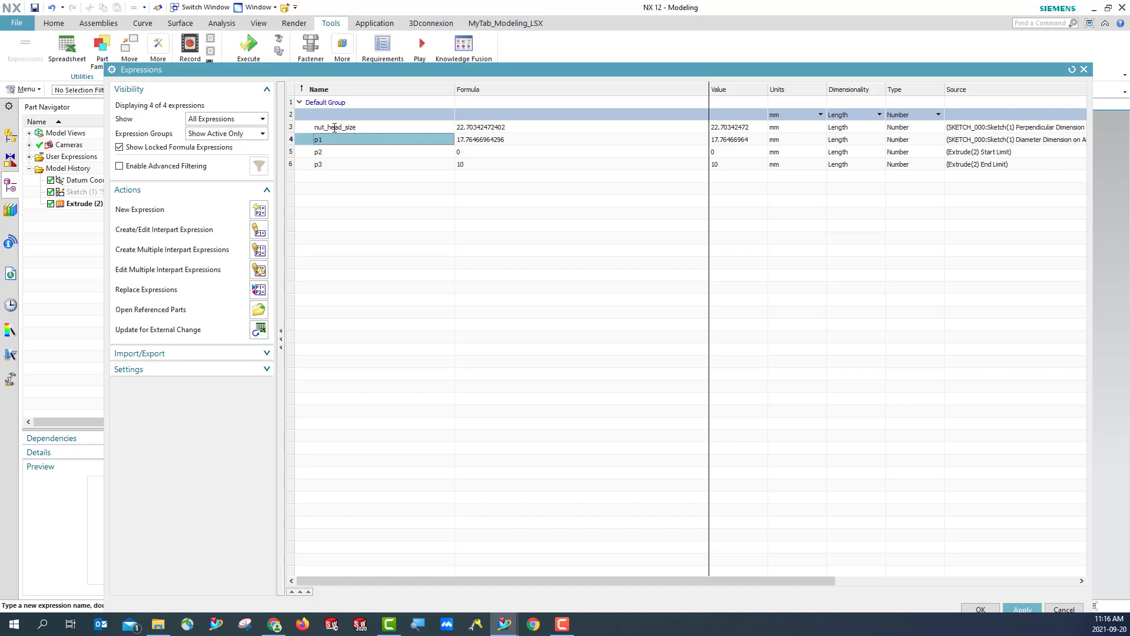
left_click(325, 139)
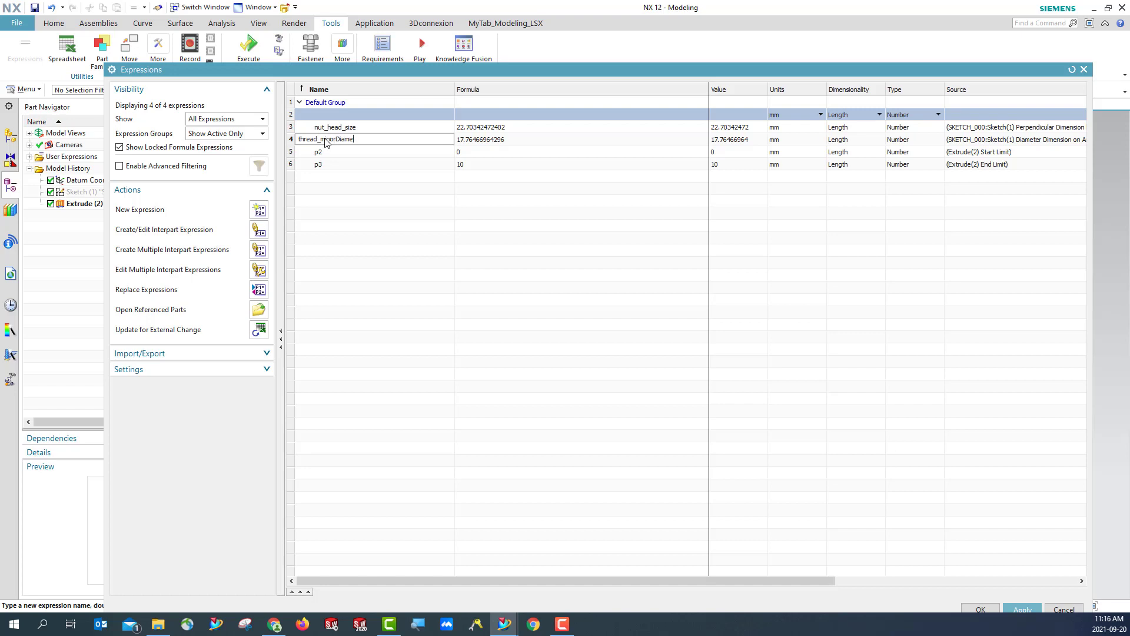
key("Return")
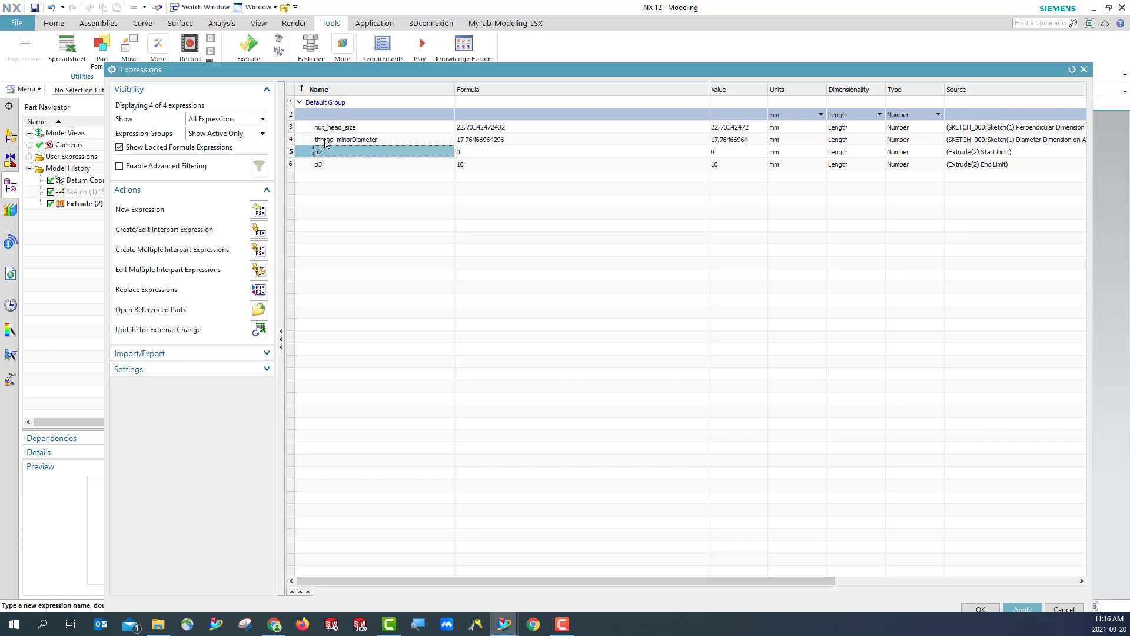
left_click(1022, 610)
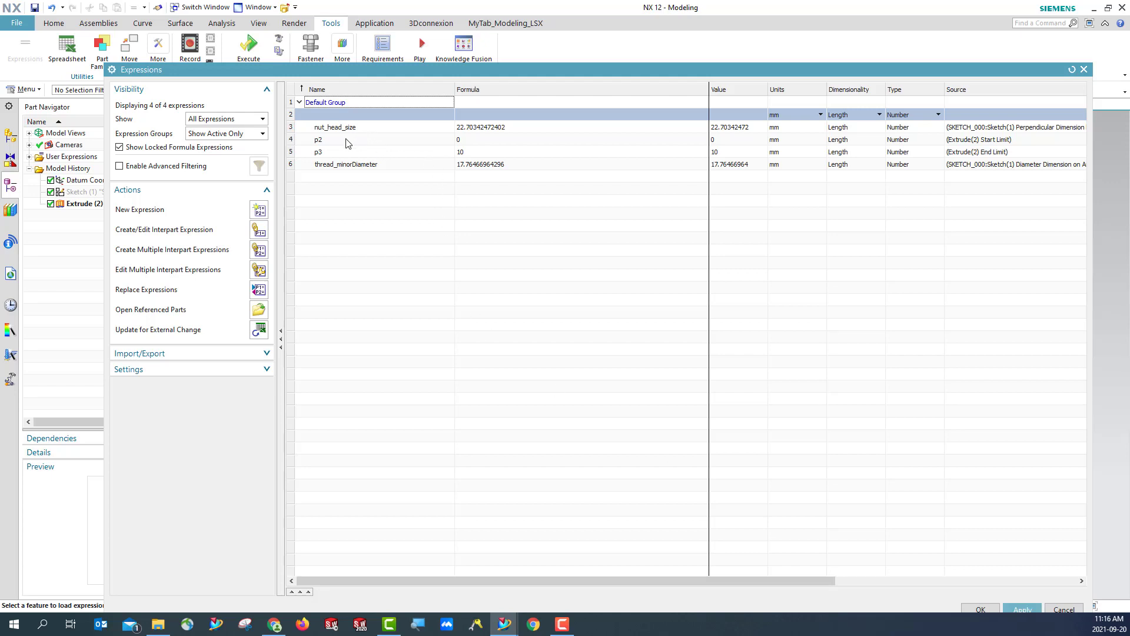
- Start a single interpart expression for the nut_head_size formula and load Lab_03_Expression_1_LSX.prt as its source part
left_click(465, 129)
left_click(534, 128)
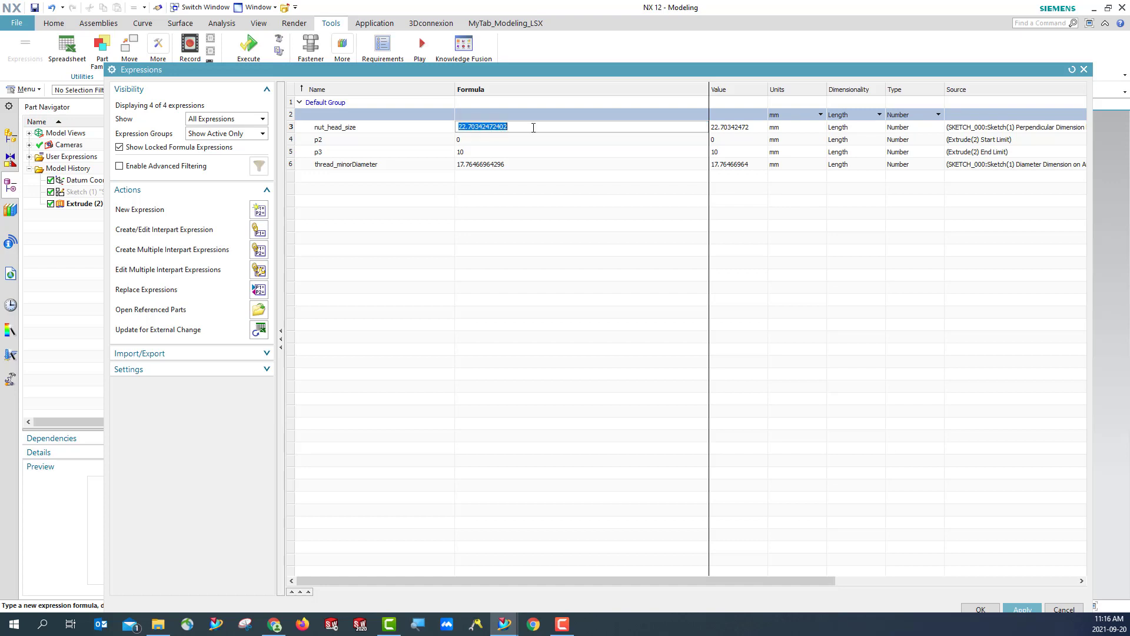
left_click(259, 233)
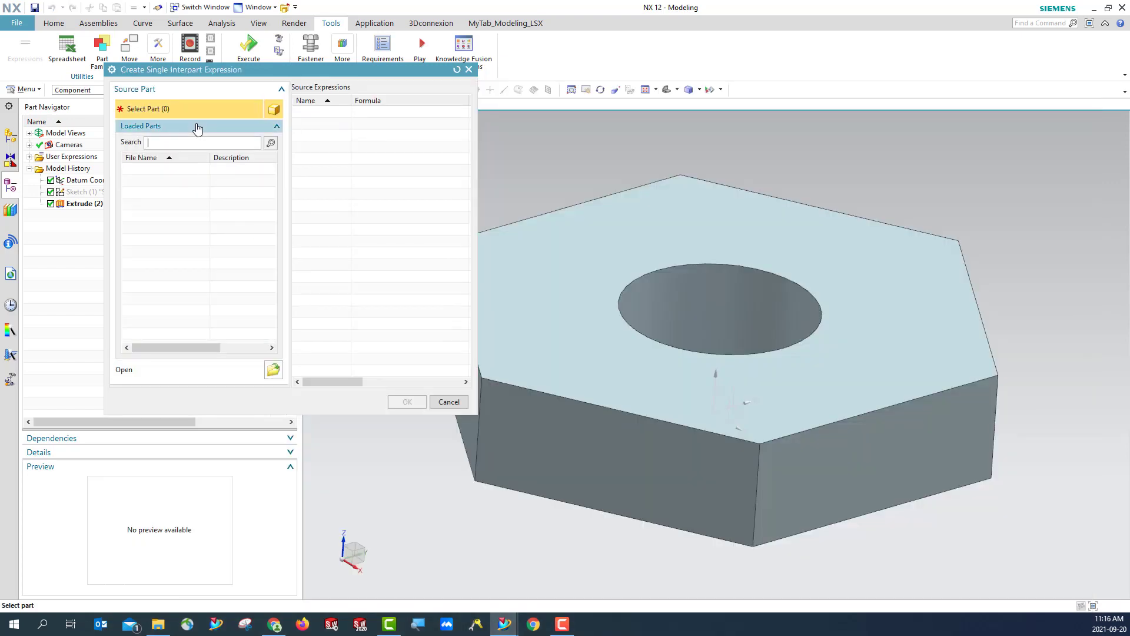
left_click(273, 370)
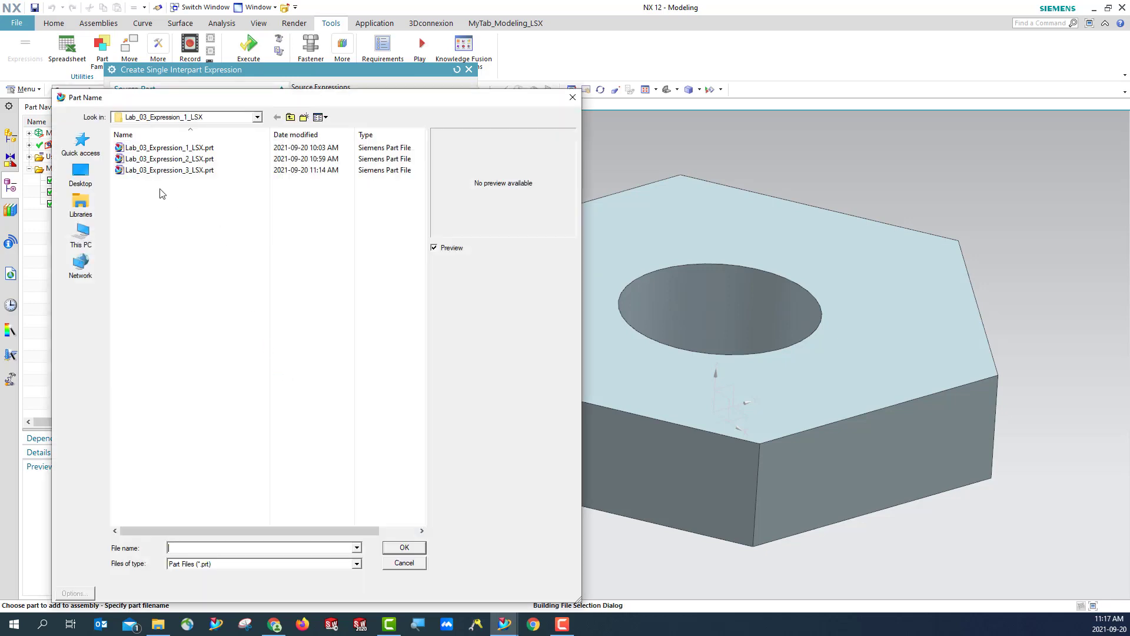
left_click(179, 150)
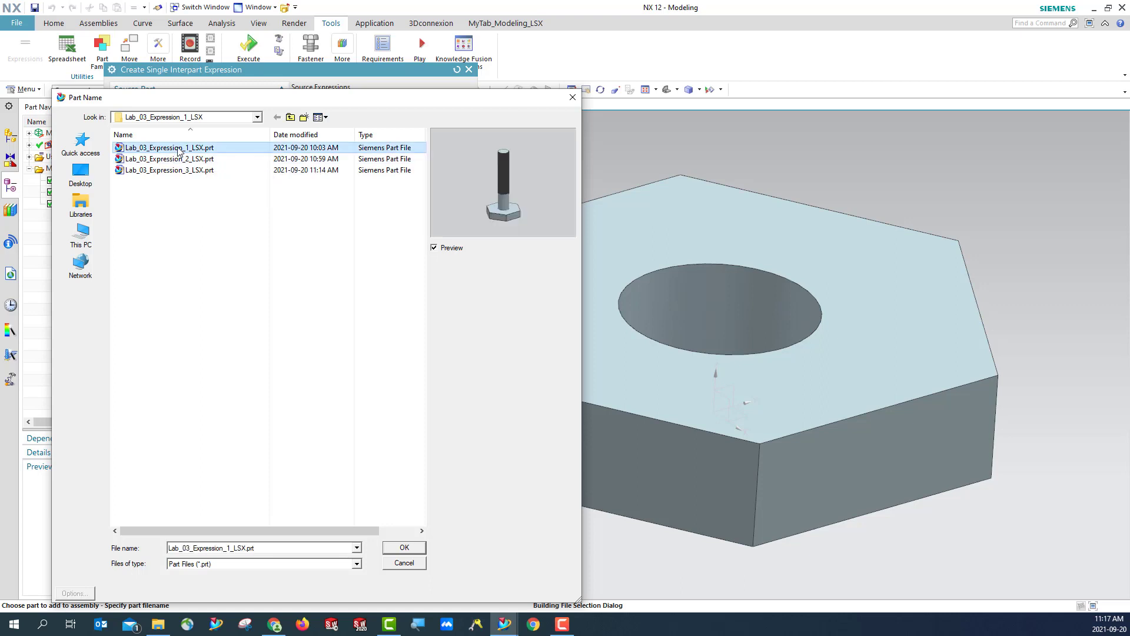
left_click(420, 547)
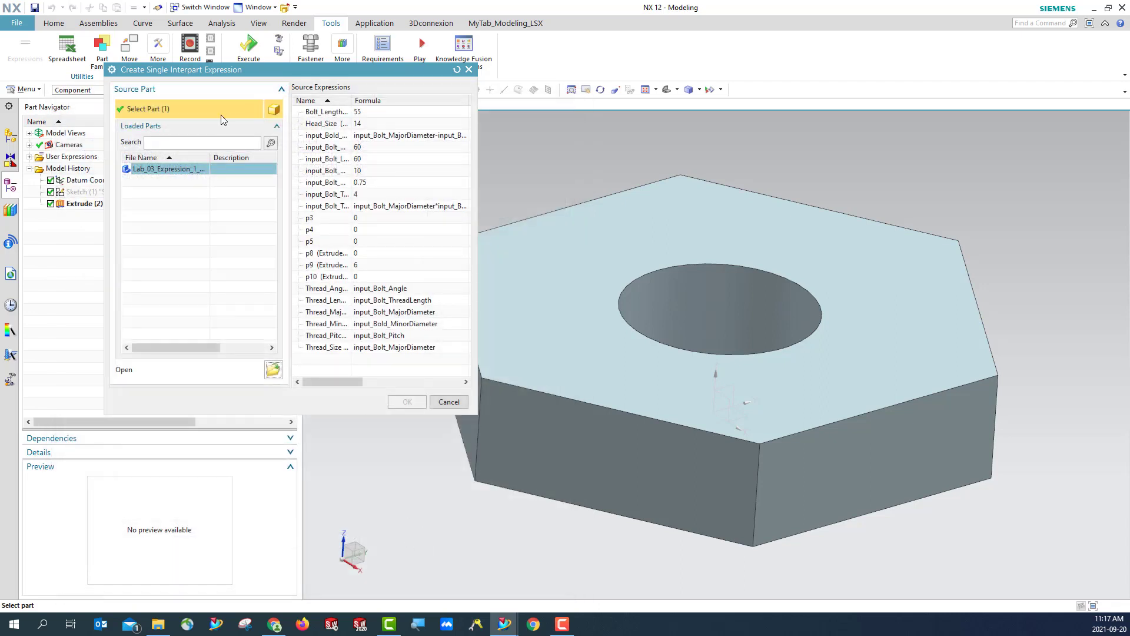
- Link the nut_head_size formula to the Head_Size expression of Lab_03_Expression_1_LSX.prt
mouse_move(207, 170)
left_click_drag(373, 79, 342, 208)
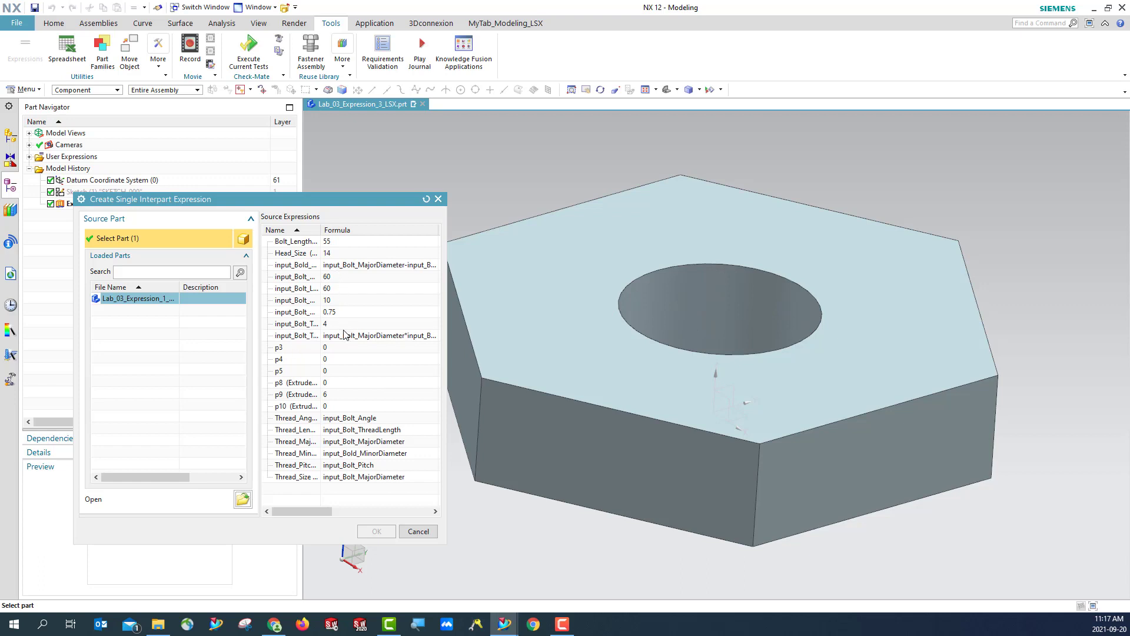
left_click(329, 255)
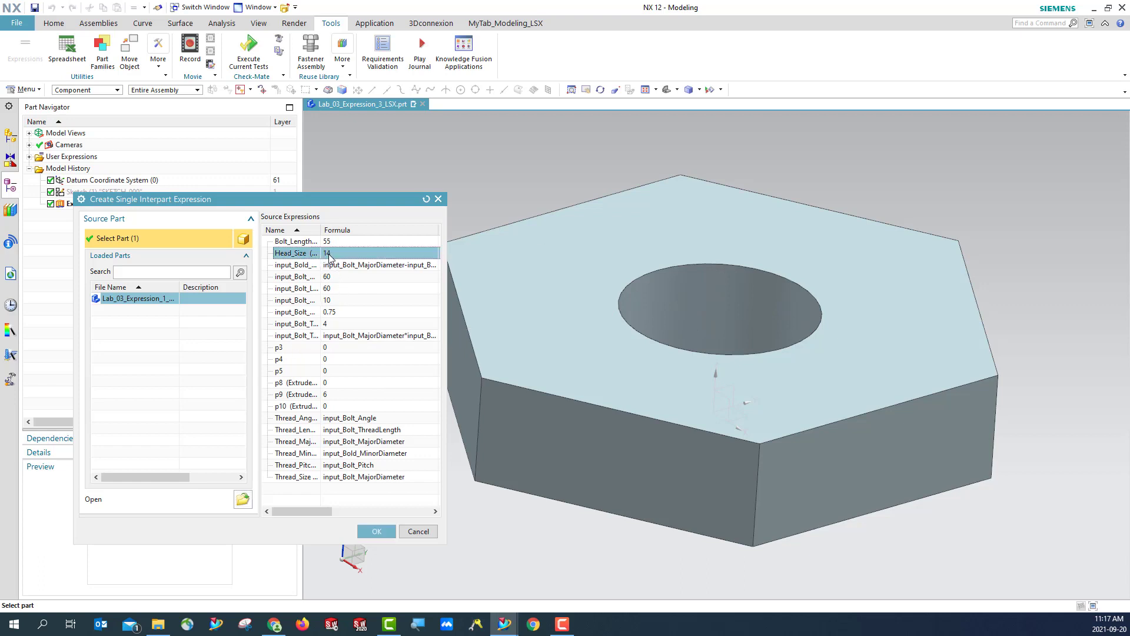
left_click(375, 531)
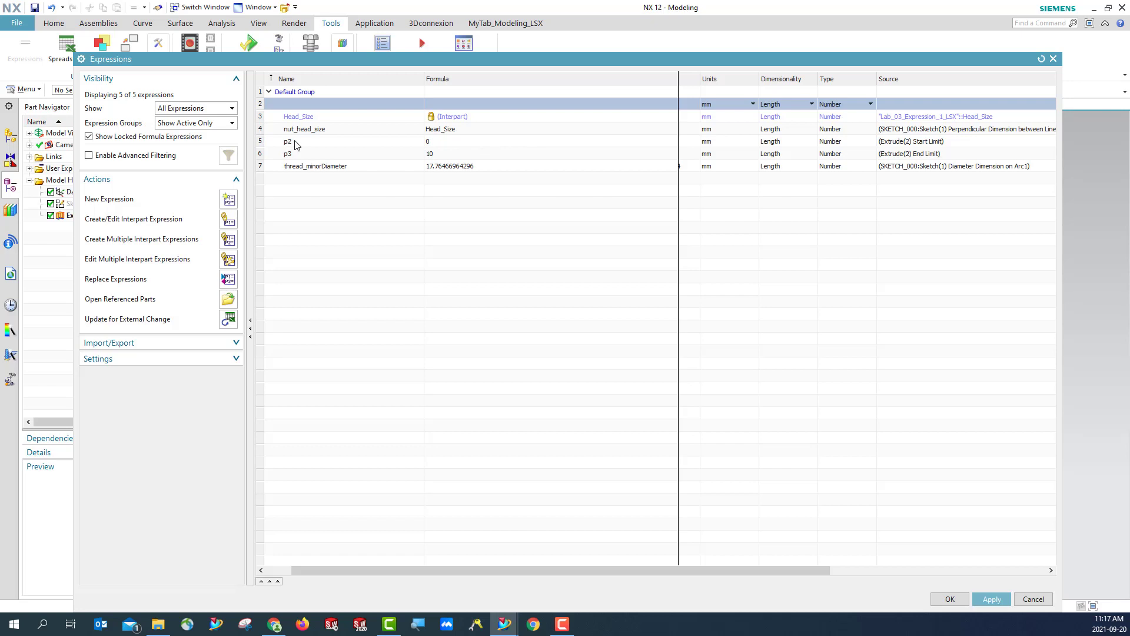
- Start a single interpart expression for the thread_minorDiameter formula from Lab_03_Expression_1_LSX.prt and widen the source list to read full expression names
left_click(461, 168)
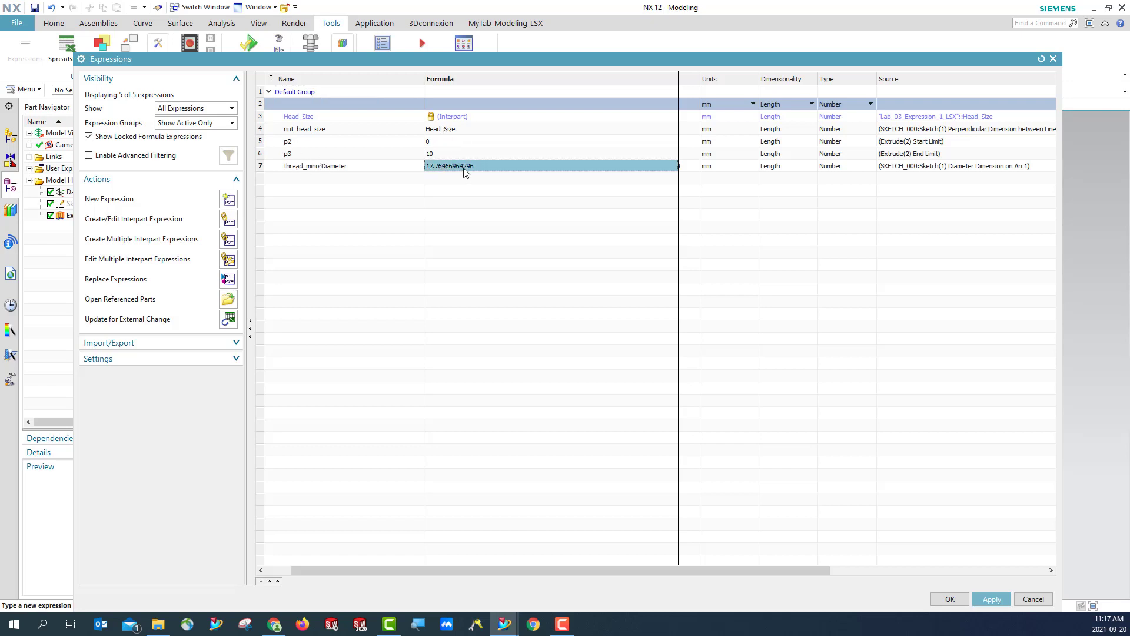
left_click(464, 169)
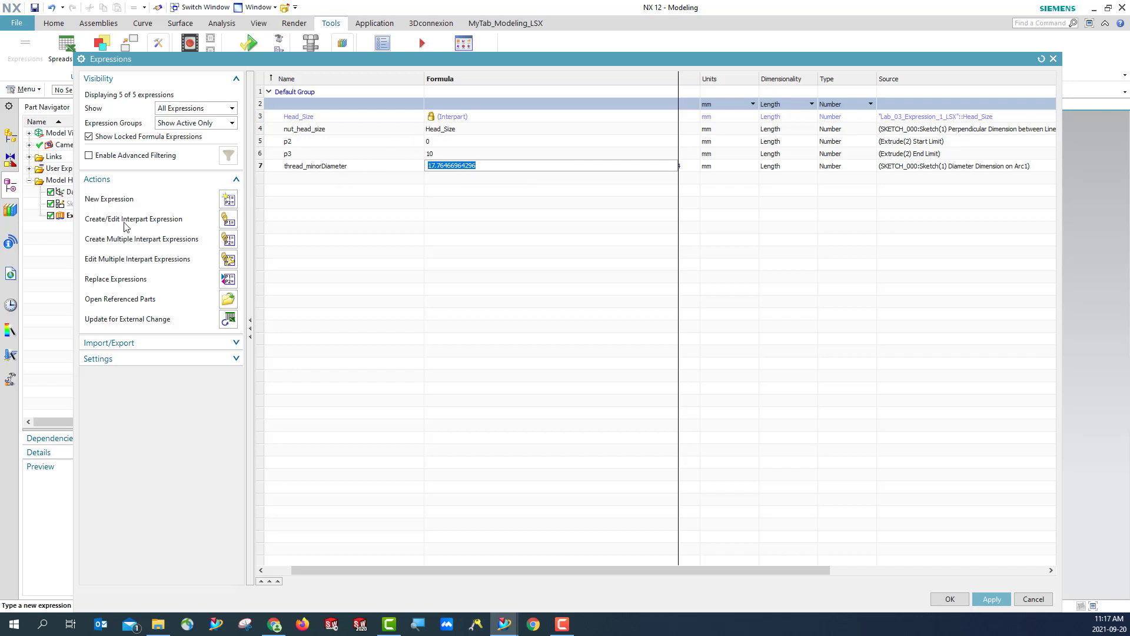
left_click(230, 222)
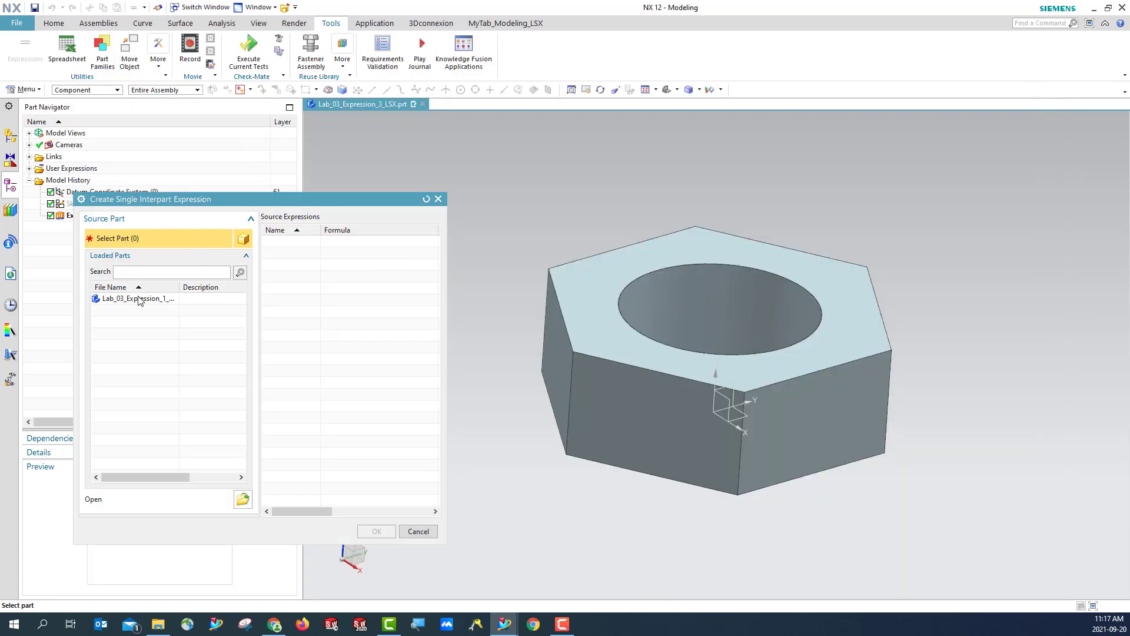
left_click(139, 302)
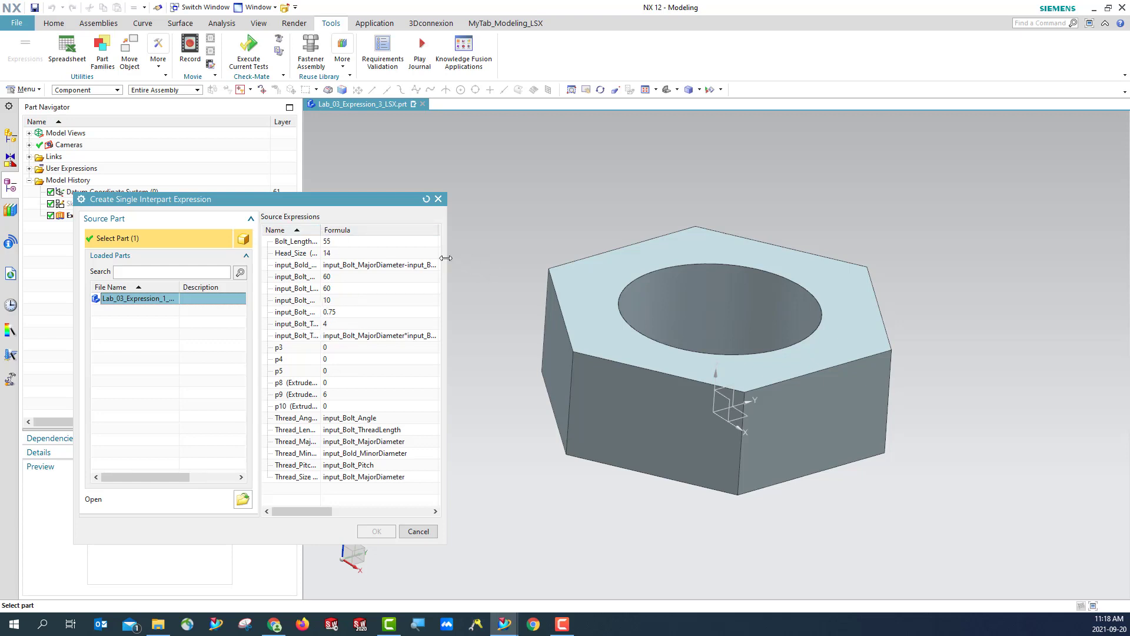
left_click_drag(446, 258, 699, 258)
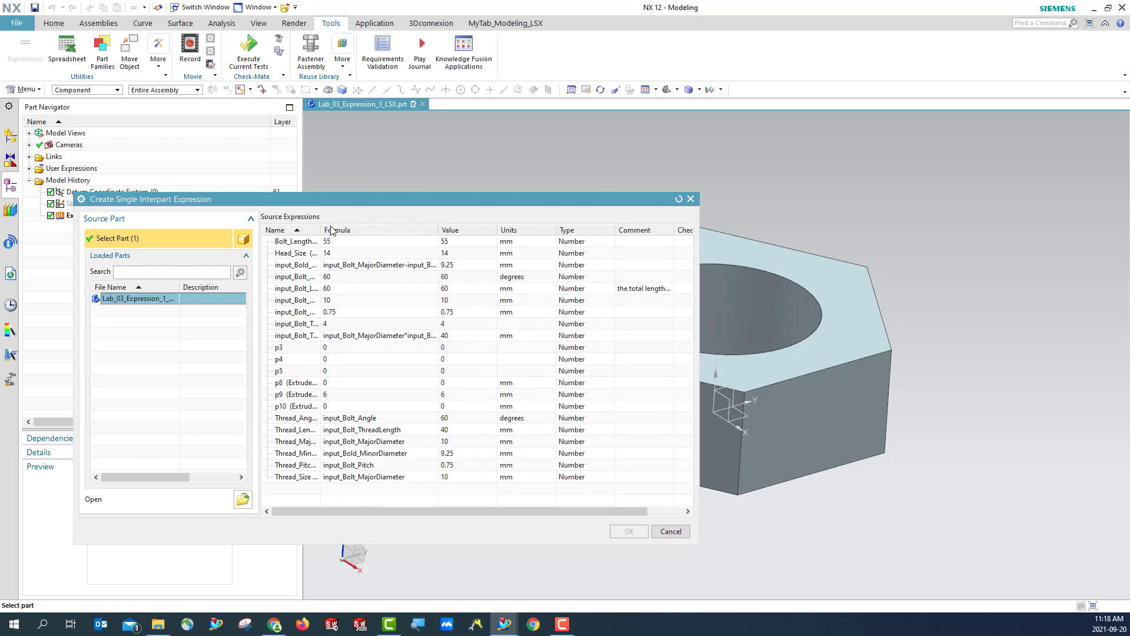
left_click_drag(321, 230, 462, 234)
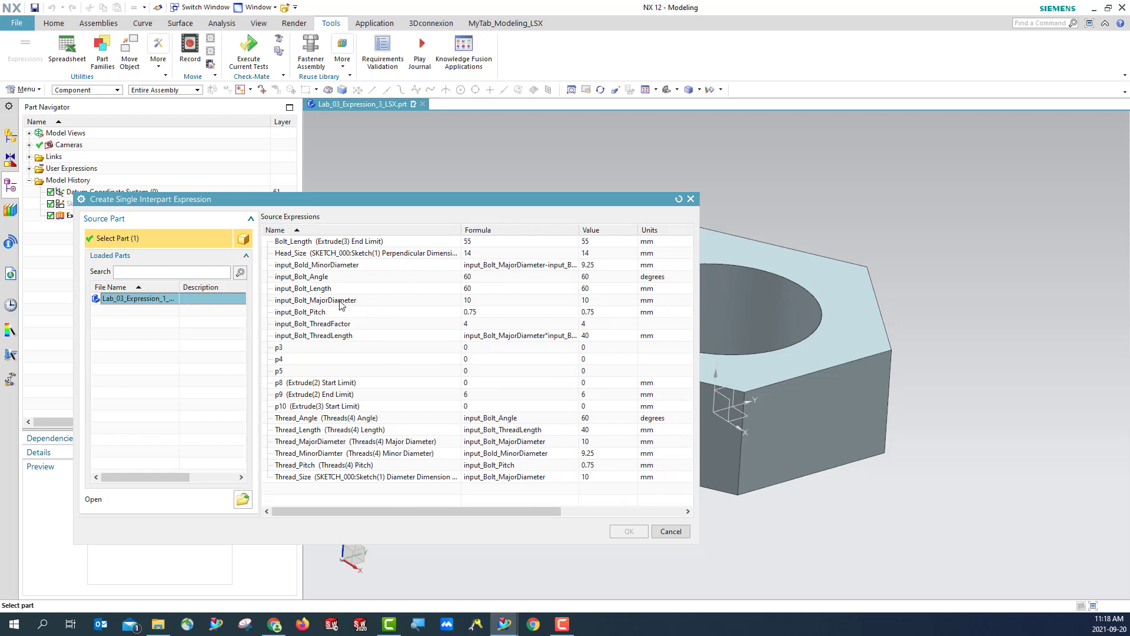
- Link thread_minorDiameter to the source expression input_Bold_MinorDiameter, apply the change and close the expressions list
left_click(344, 266)
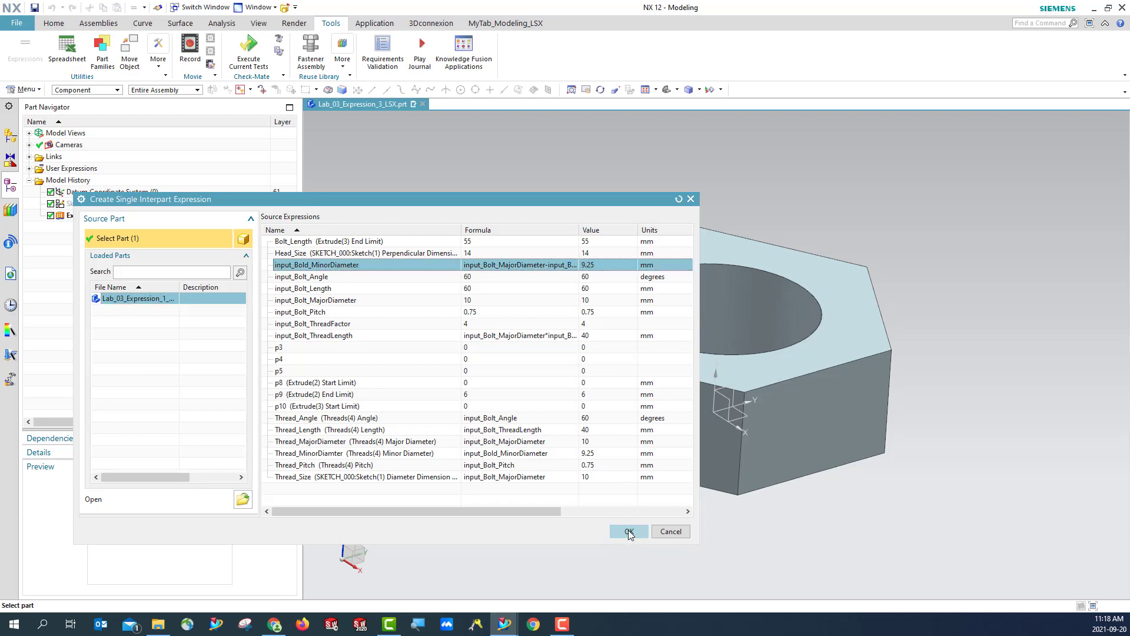
left_click(629, 532)
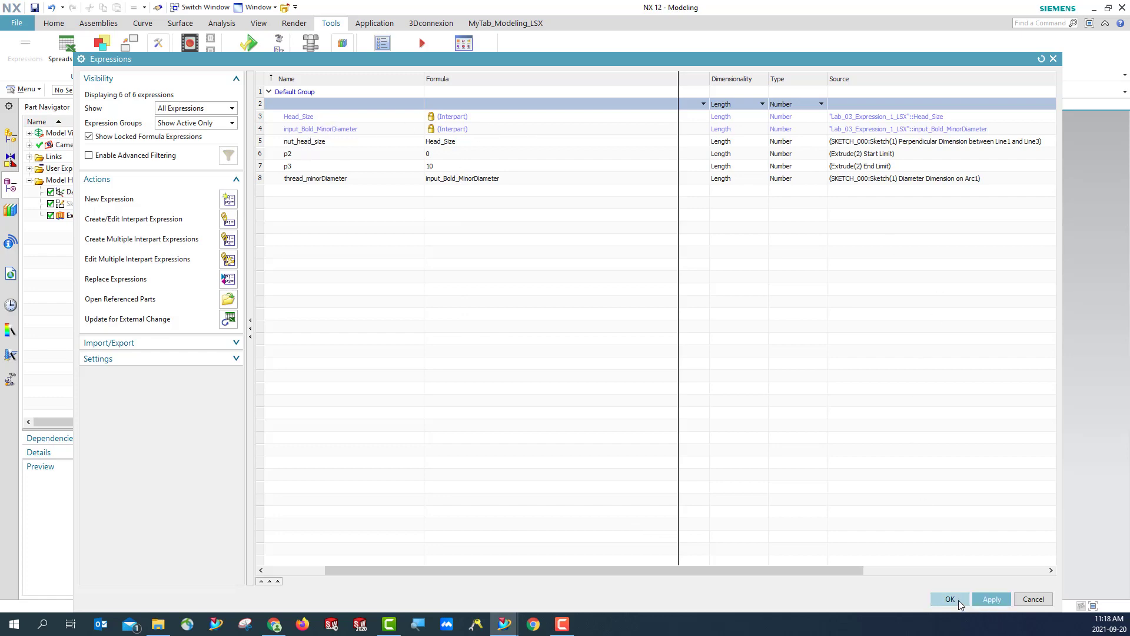
left_click(991, 600)
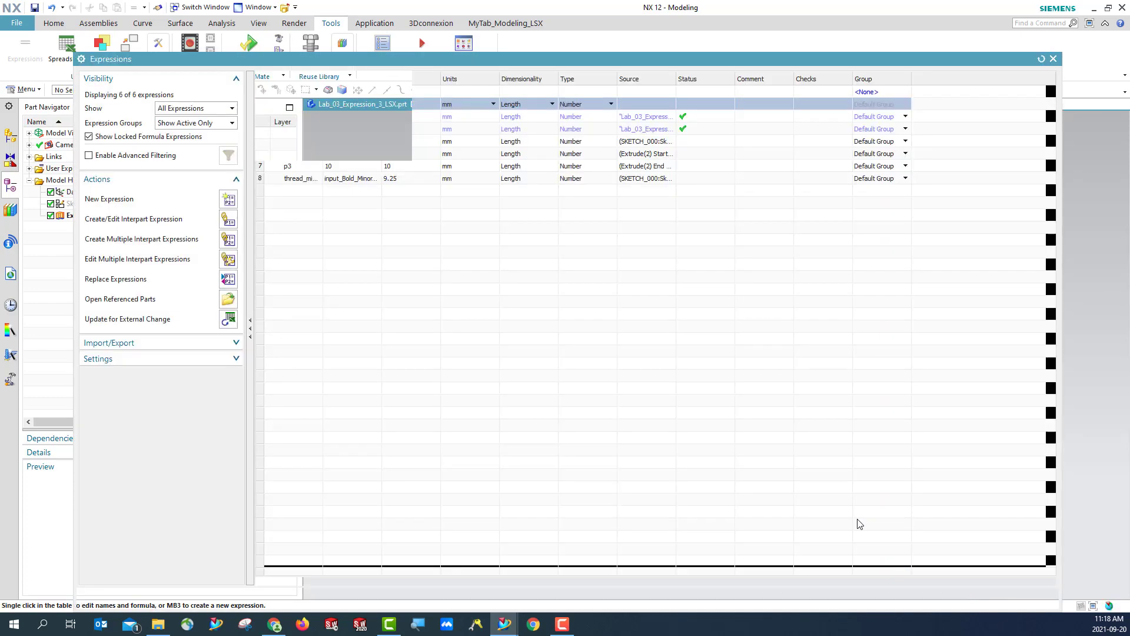
left_click(956, 594)
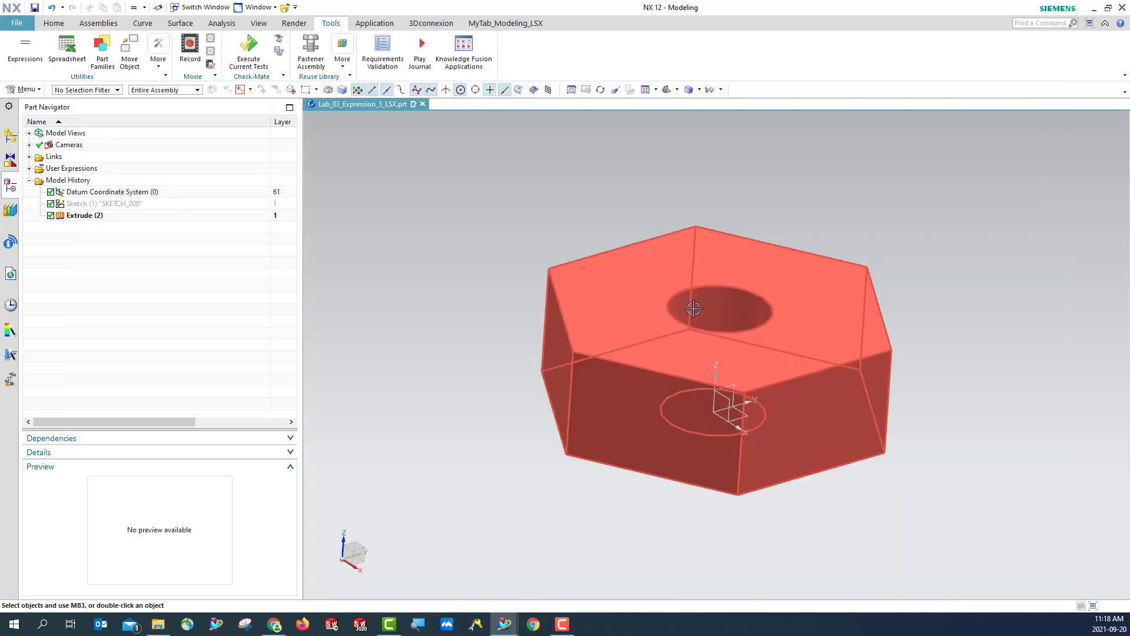
- Add a detailed right-hand thread to the nut's hole with 10 mm major diameter, 10 mm length, 0.75 mm pitch and 60° angle, and save the part
left_click(53, 23)
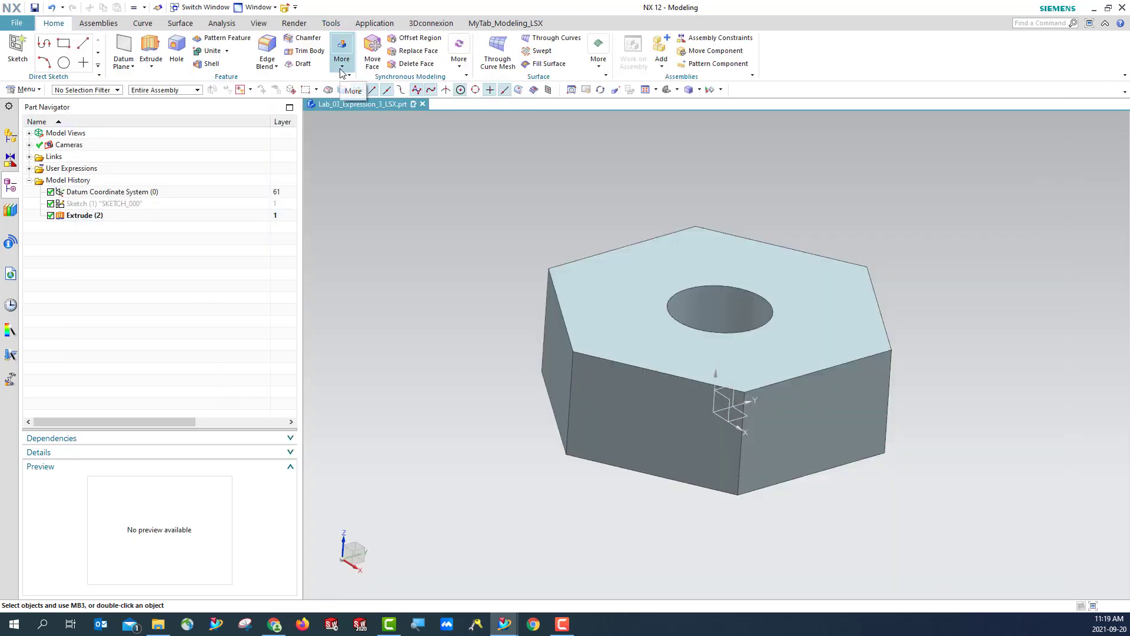
left_click(342, 56)
left_click(354, 94)
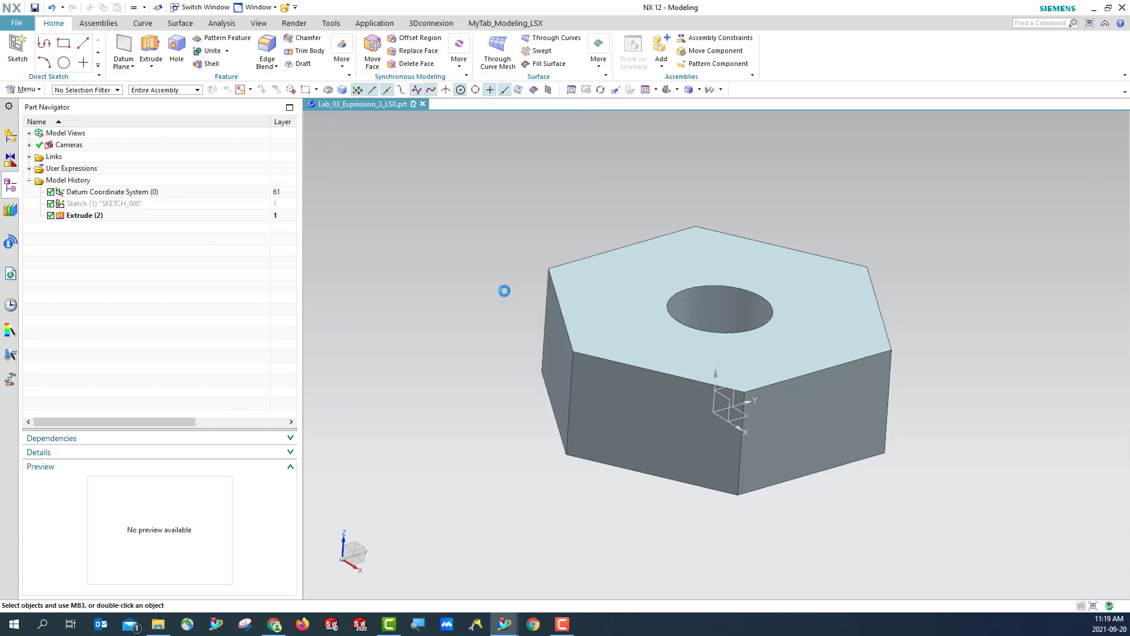
left_click(712, 292)
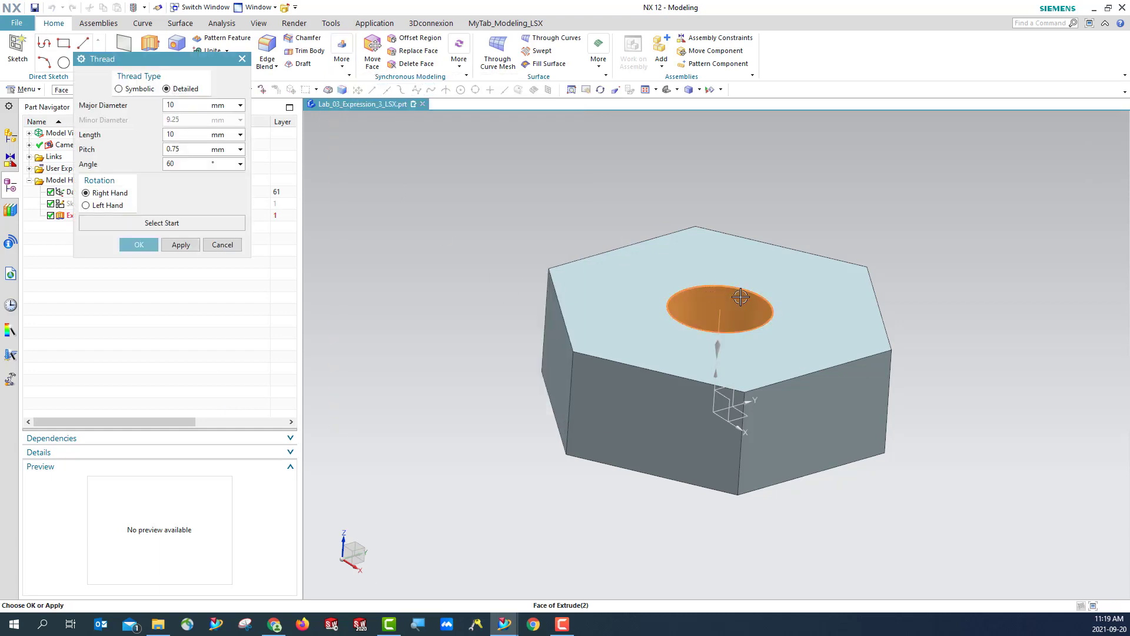
left_click(139, 245)
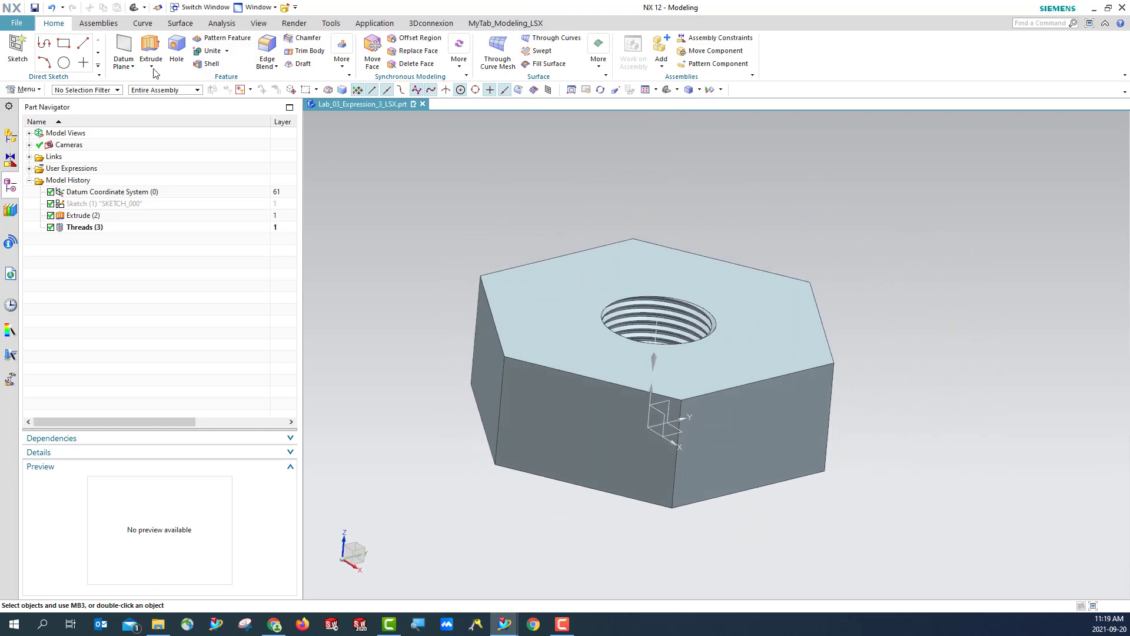
left_click(34, 9)
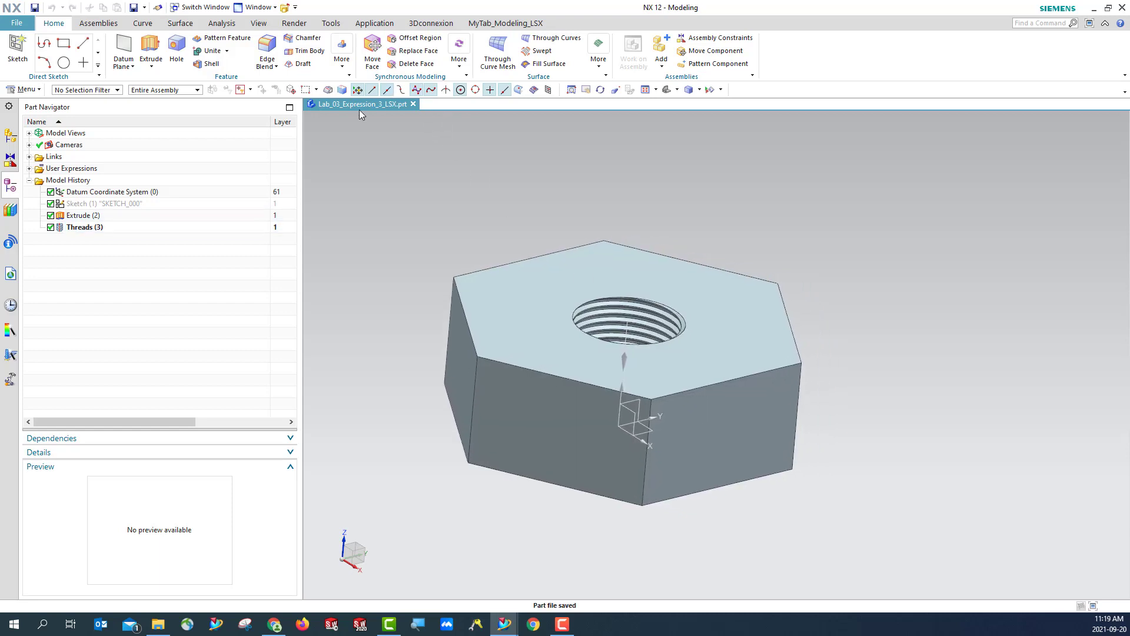
- Expand the part's links down to the linked expressions in the model tree and save the part
middle_click_drag(401, 156, 518, 306)
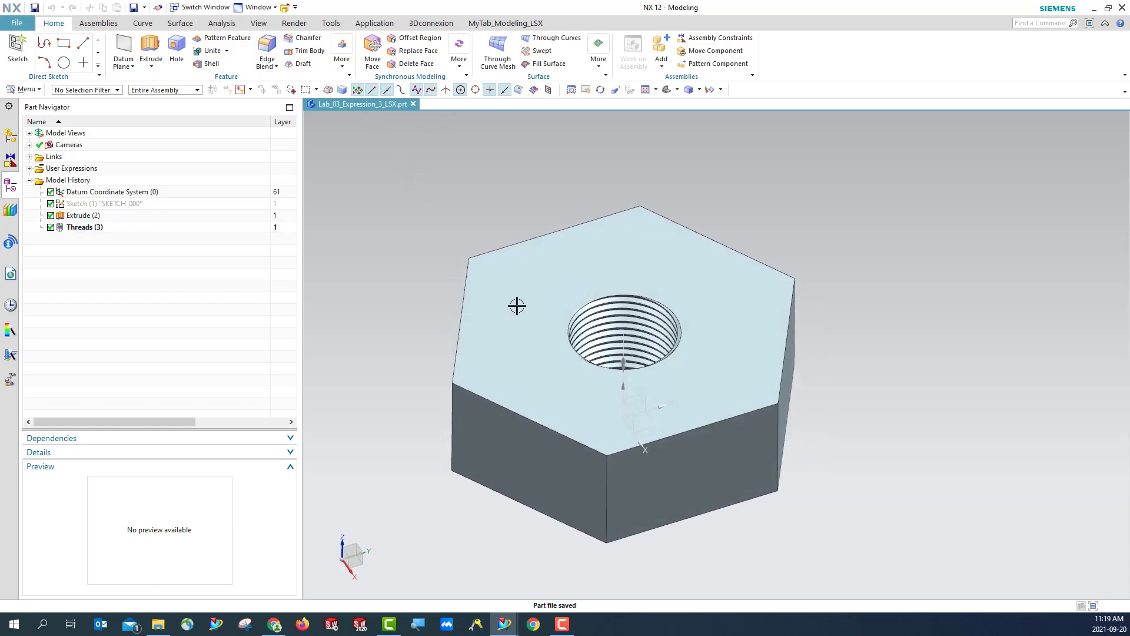
left_click(29, 157)
left_click(41, 169)
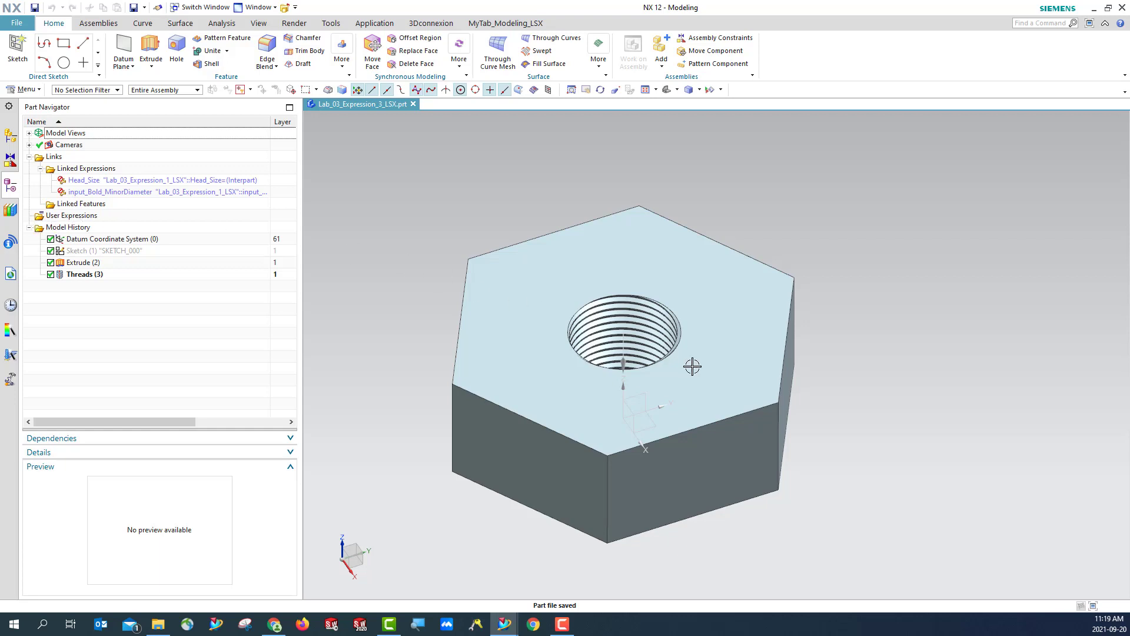
middle_click_drag(670, 341, 480, 303)
key("ctrl+s")
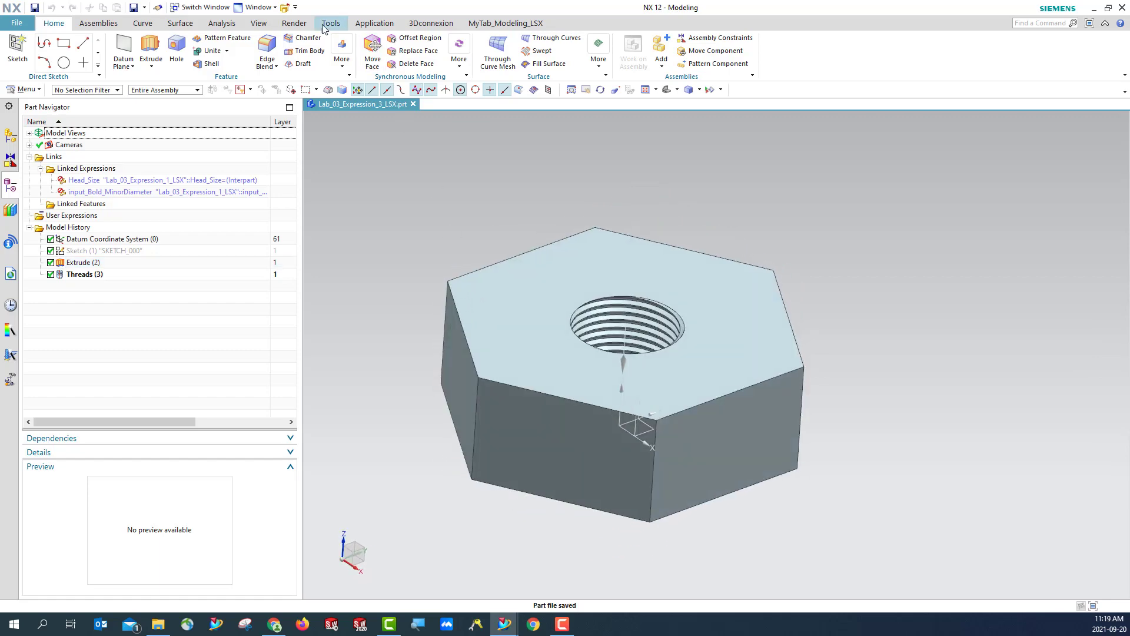
- Open the expressions list and limit it to the expressions of the Threads (3) feature
left_click(327, 25)
left_click(25, 47)
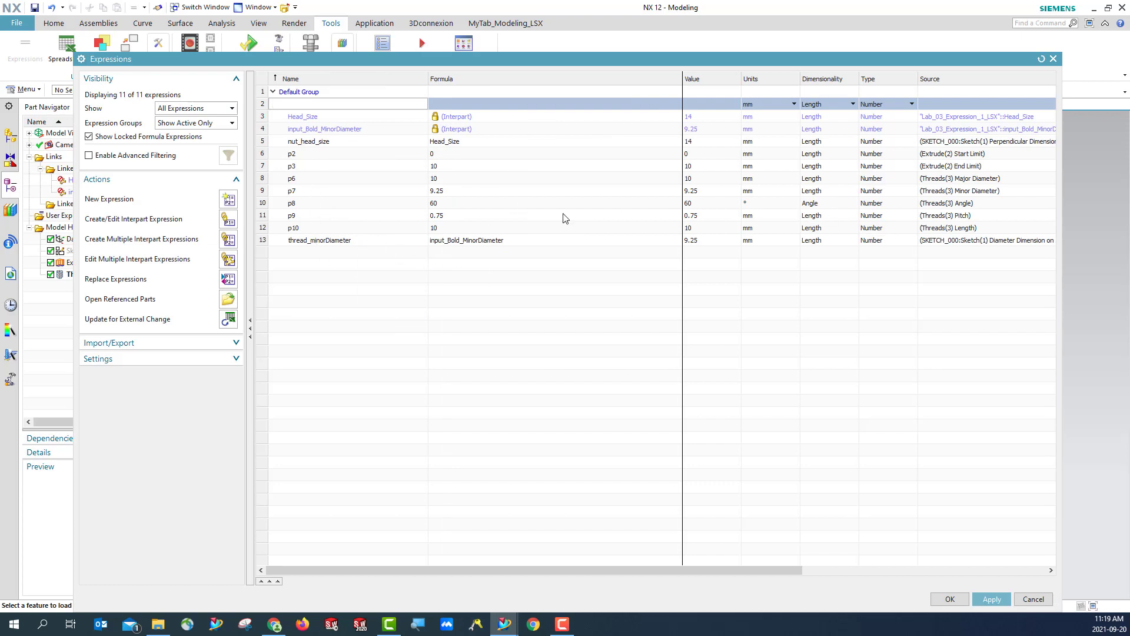
left_click_drag(341, 61, 389, 62)
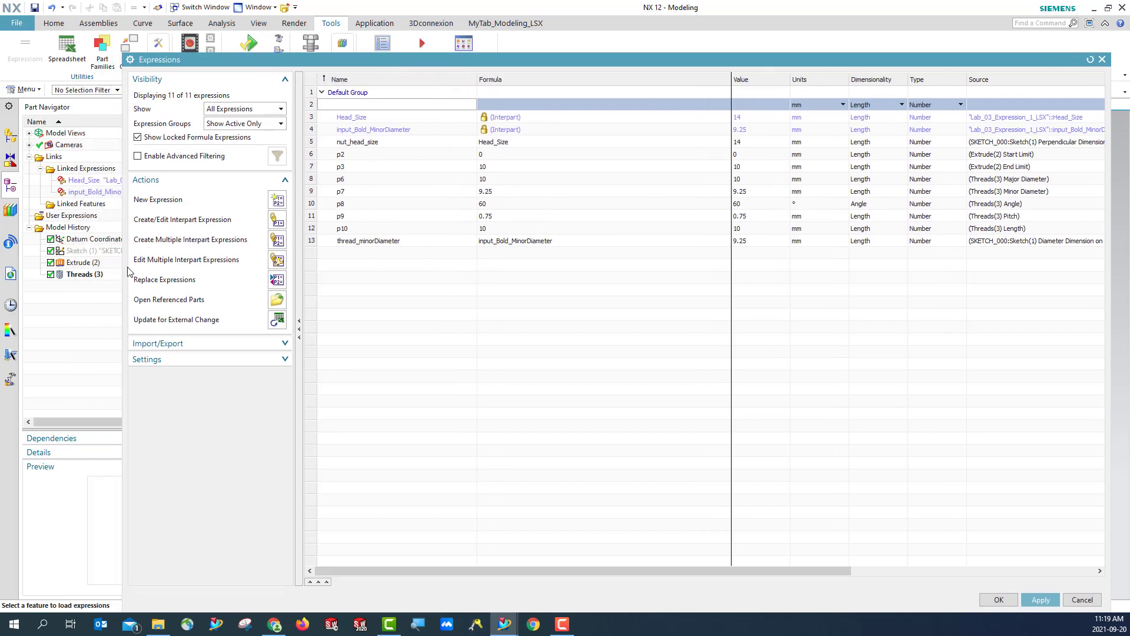
left_click(83, 276)
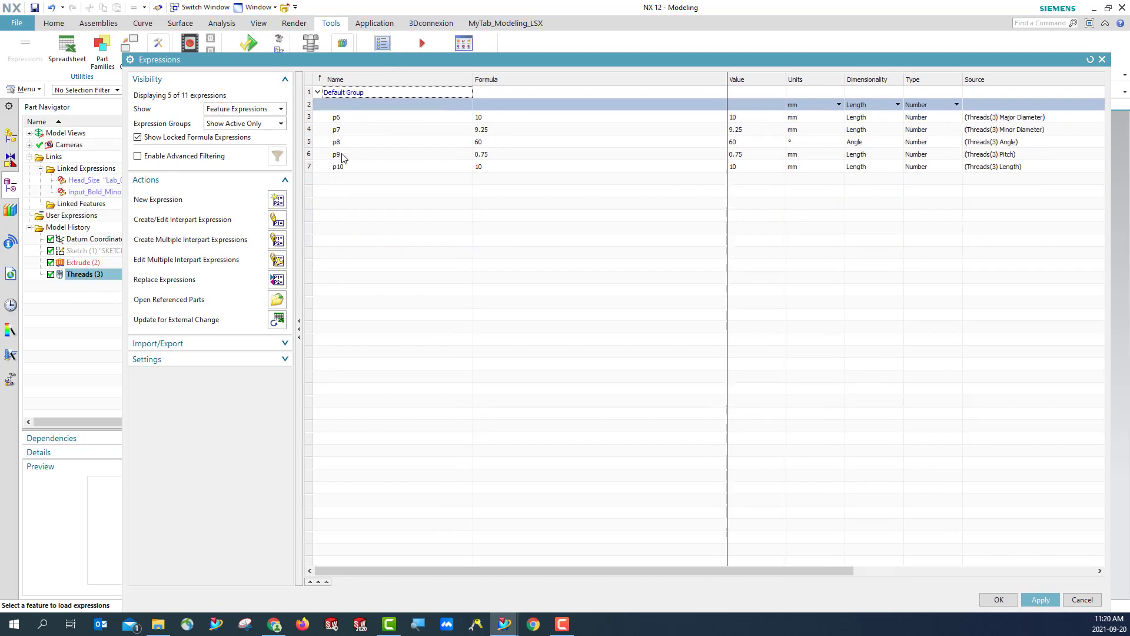
- Rename the thread's major diameter expression as nut_MD
left_click(348, 122)
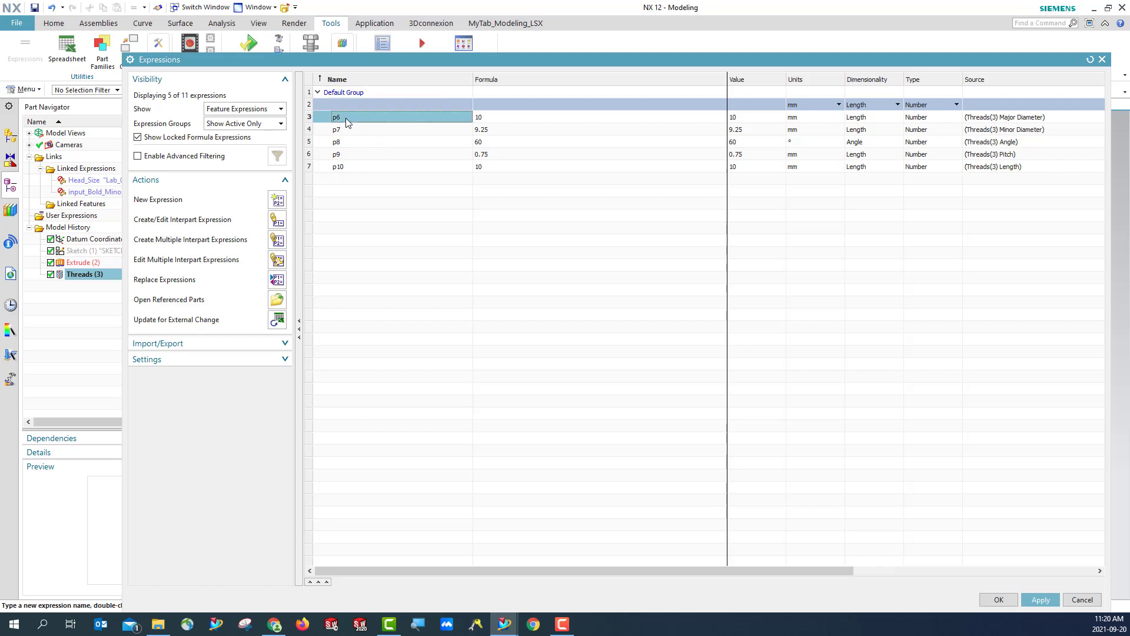
left_click(348, 123)
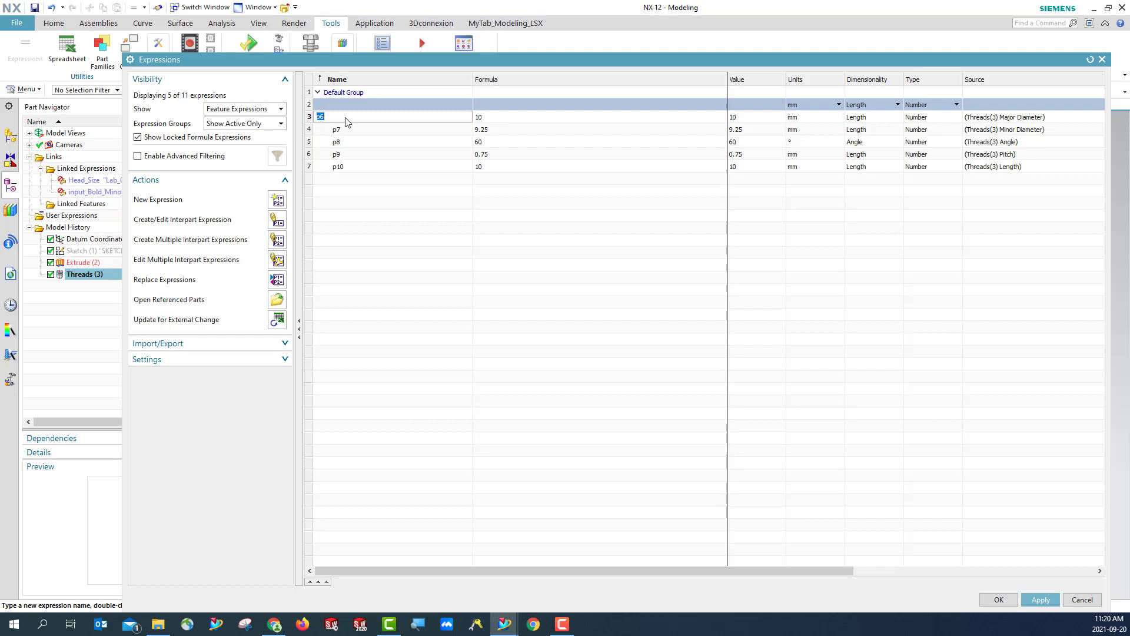
type("nut_MD")
key("Return")
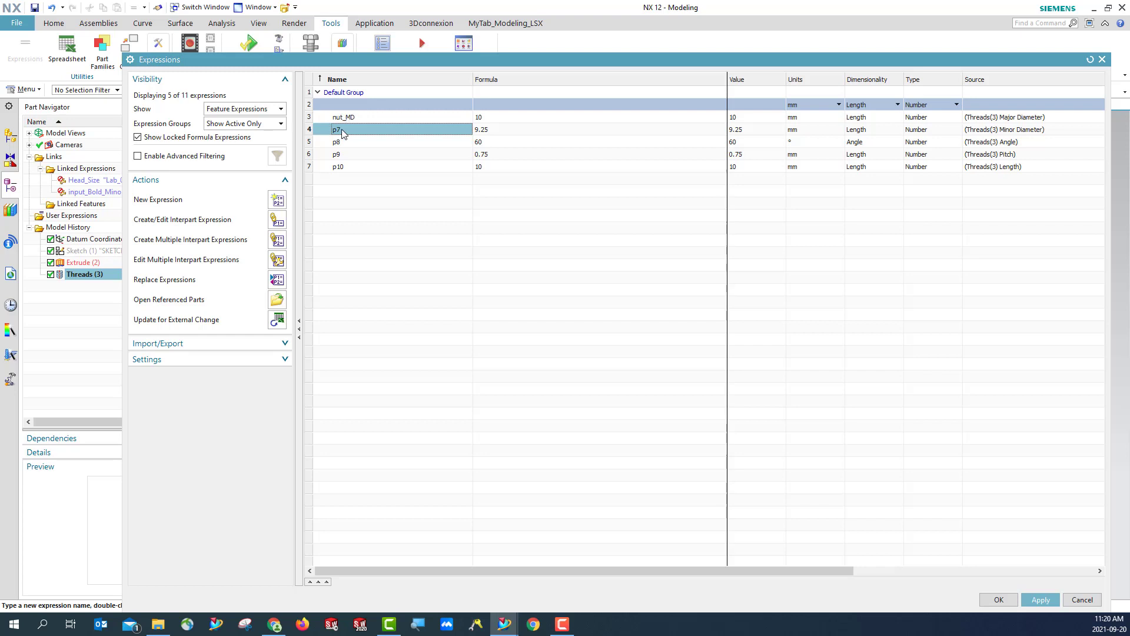
- Rename the thread's minor diameter expression as nut_minorDiameter
left_click(345, 133)
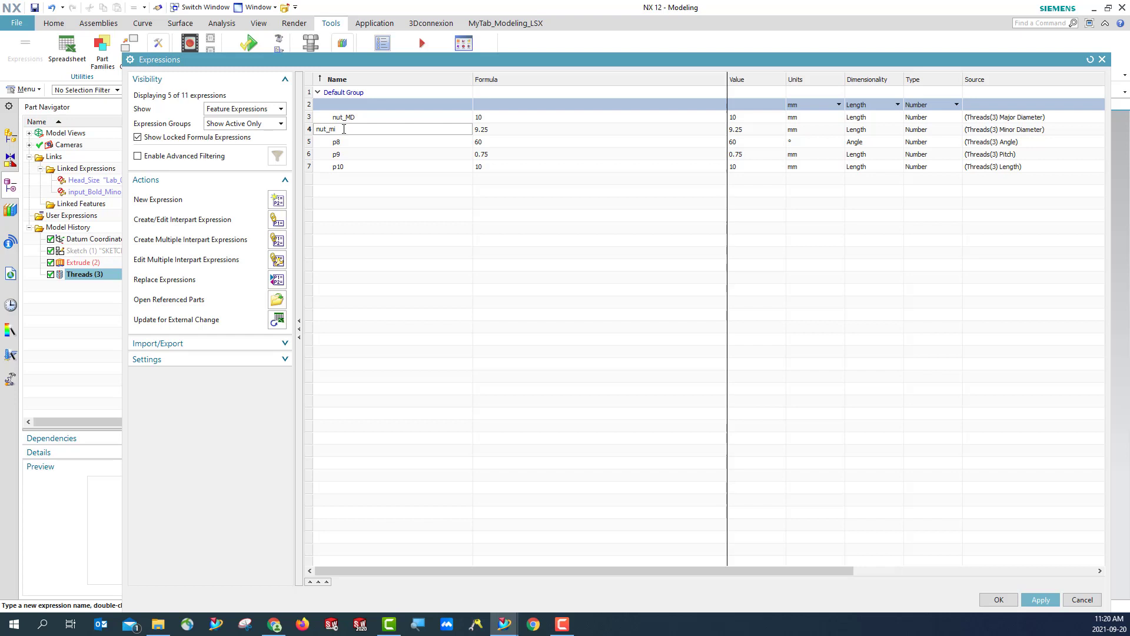
type("norDiameter")
key("Return")
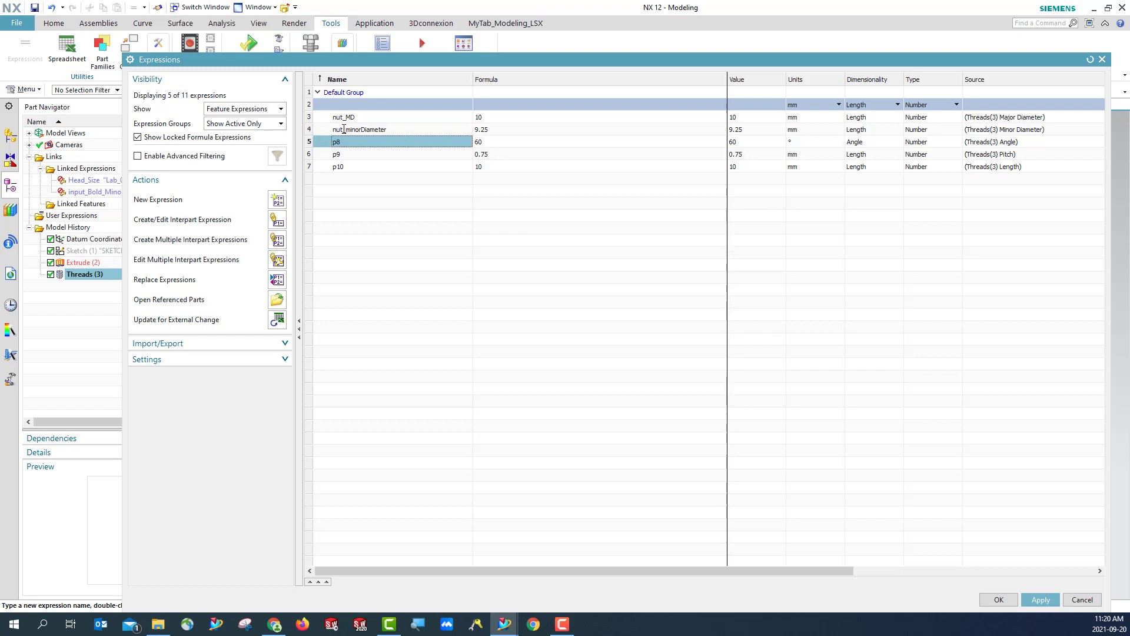
- Change the name of the thread's major diameter expression to nut_majorDiameter
left_click(361, 117)
right_click(361, 117)
left_click(394, 165)
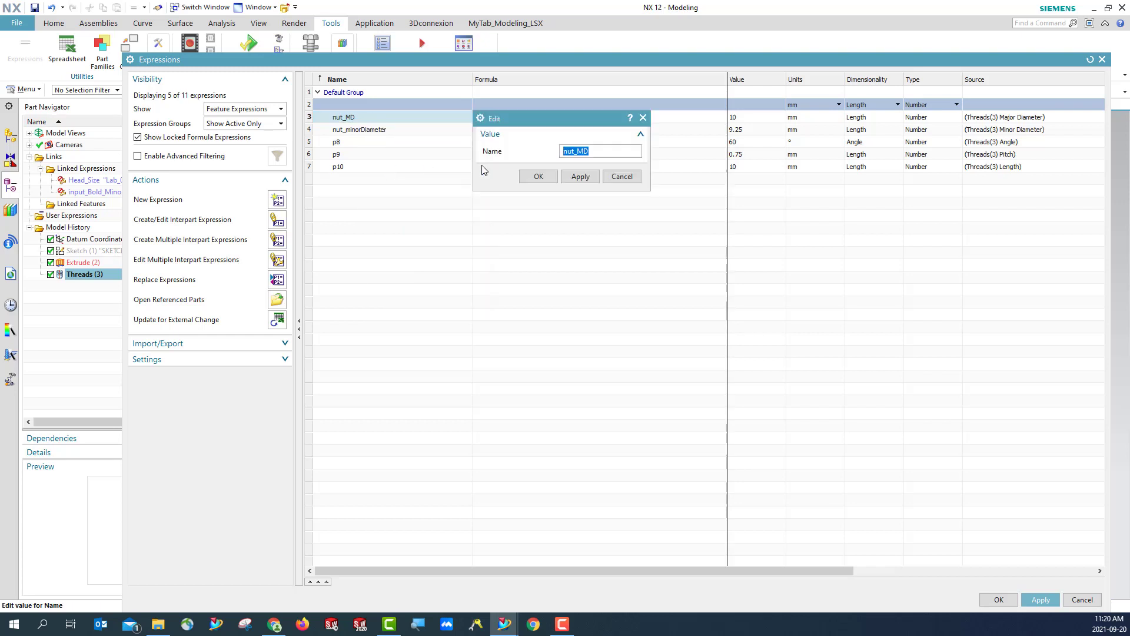
left_click(612, 154)
type("majorDiameter")
double_click(612, 154)
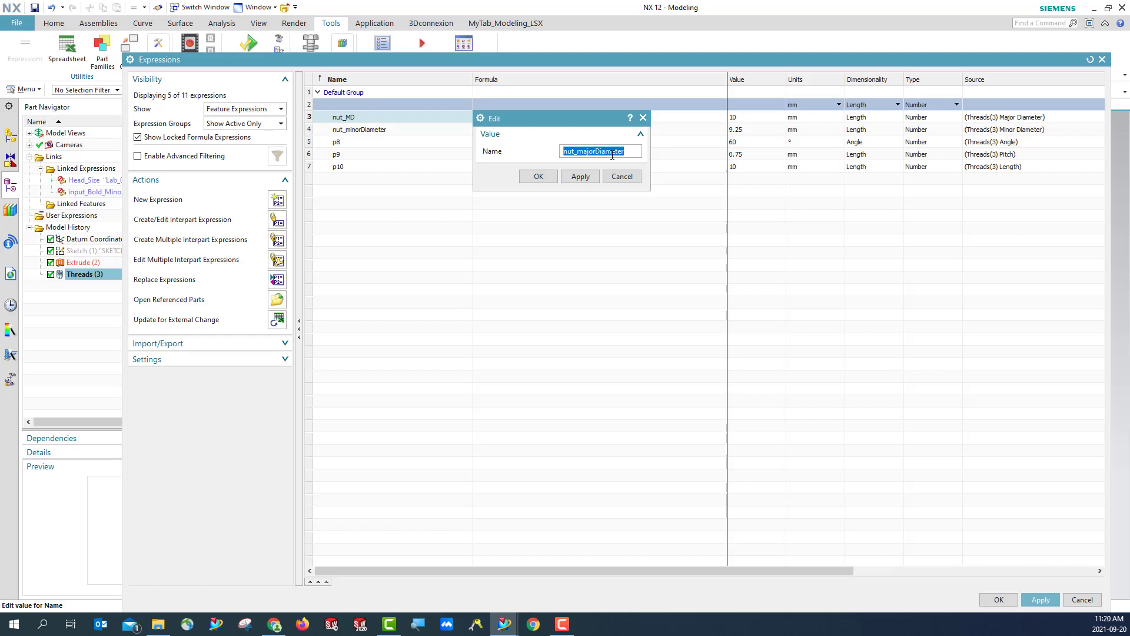
left_click(539, 176)
- Rename the thread's angle expression as nut_Angle
left_click(341, 146)
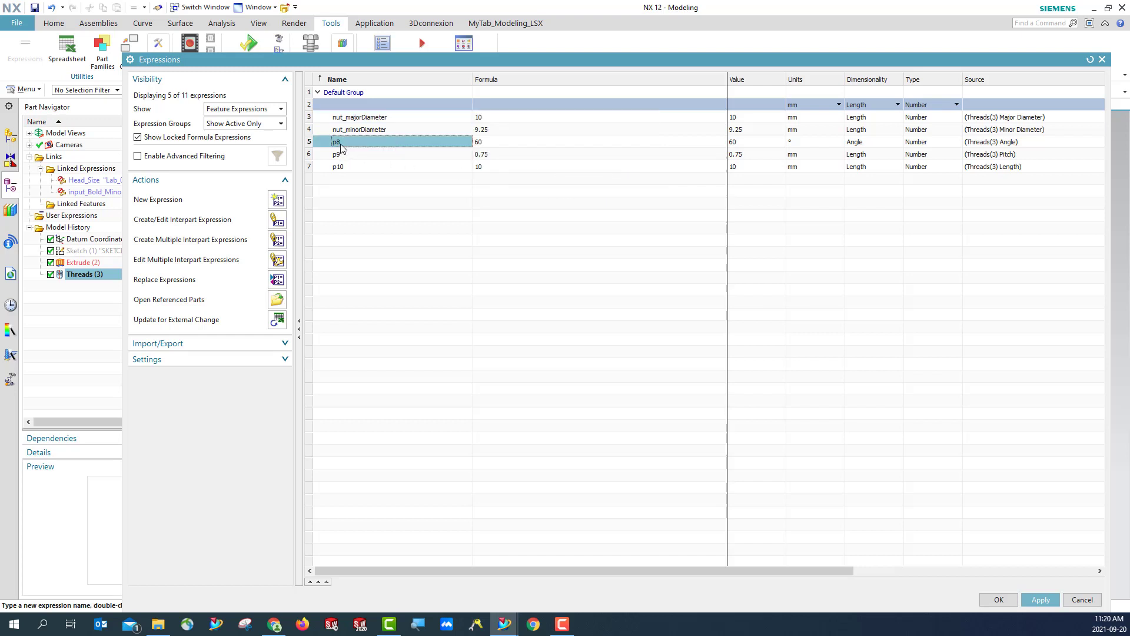
right_click(341, 148)
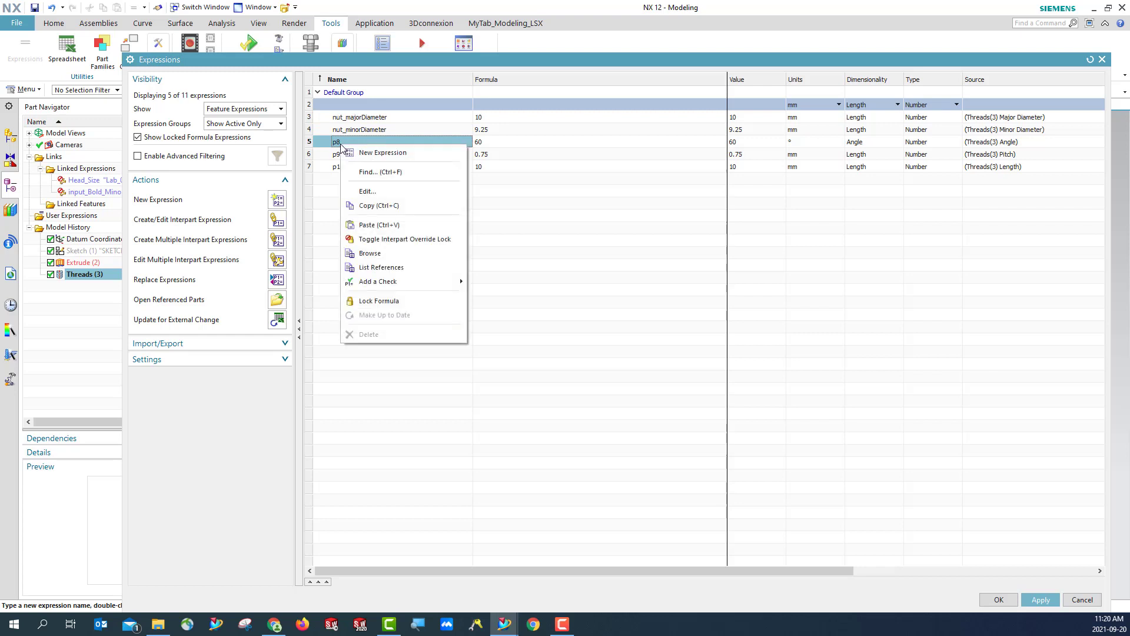
left_click(382, 190)
type("nut_Angle")
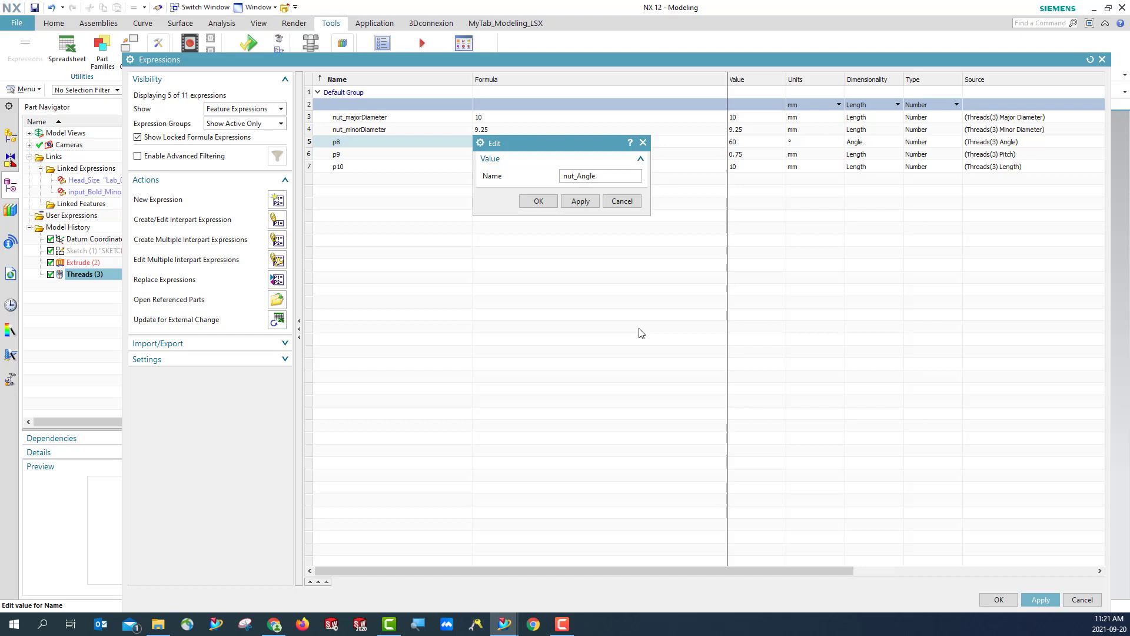
left_click(534, 202)
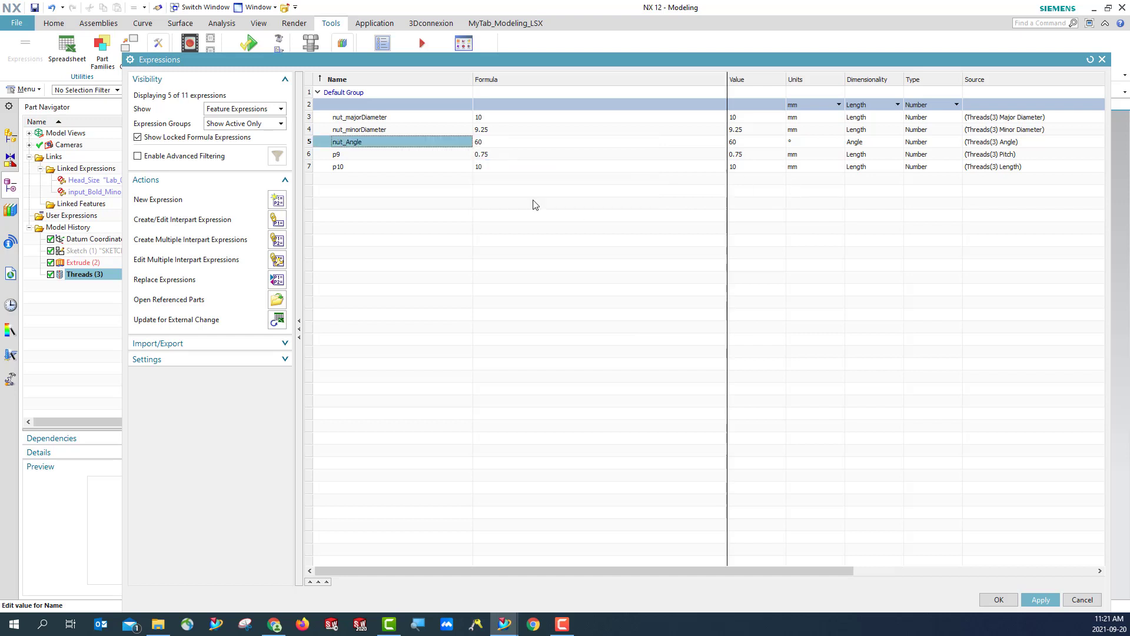
- Rename the thread's pitch expression as nut_Pitch
right_click(346, 159)
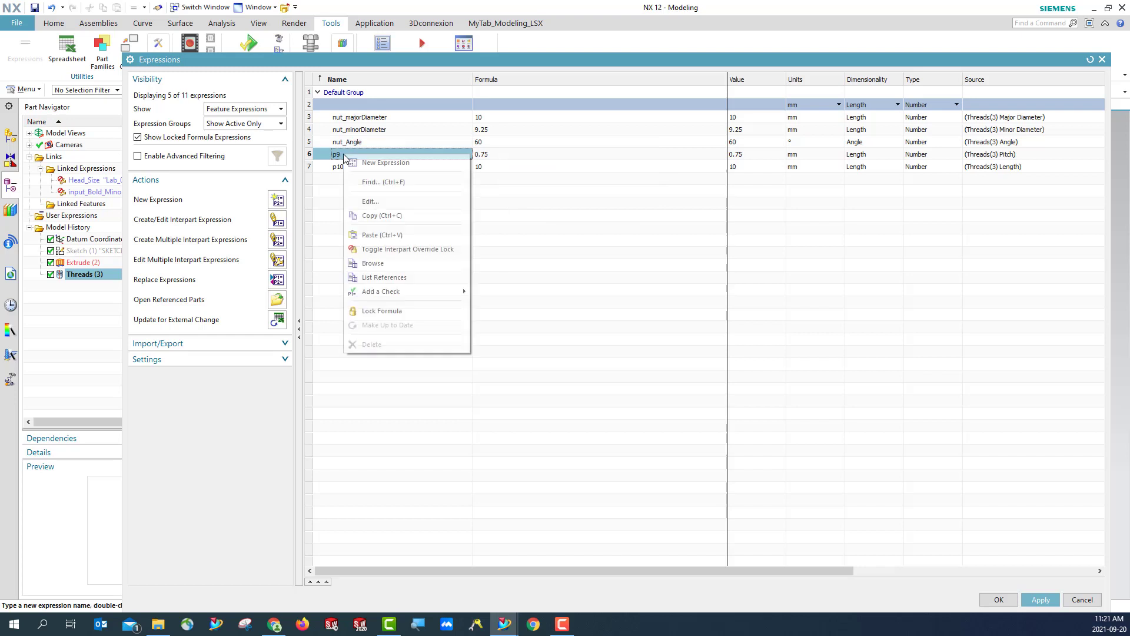
left_click(383, 204)
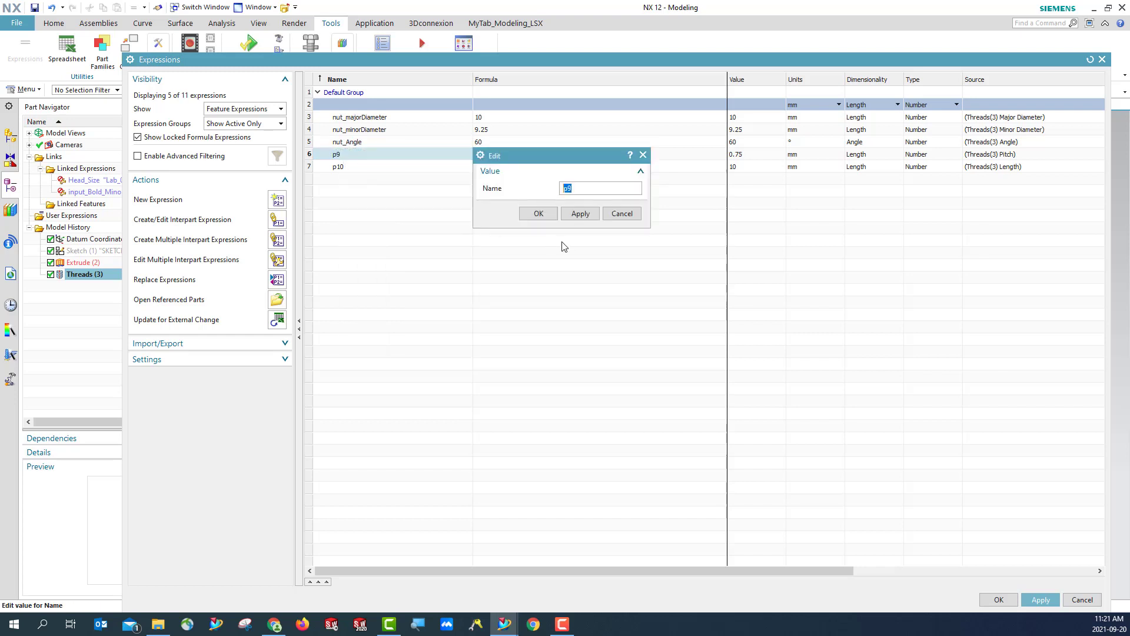
type("Nut_Pitch")
key("ctrl+a")
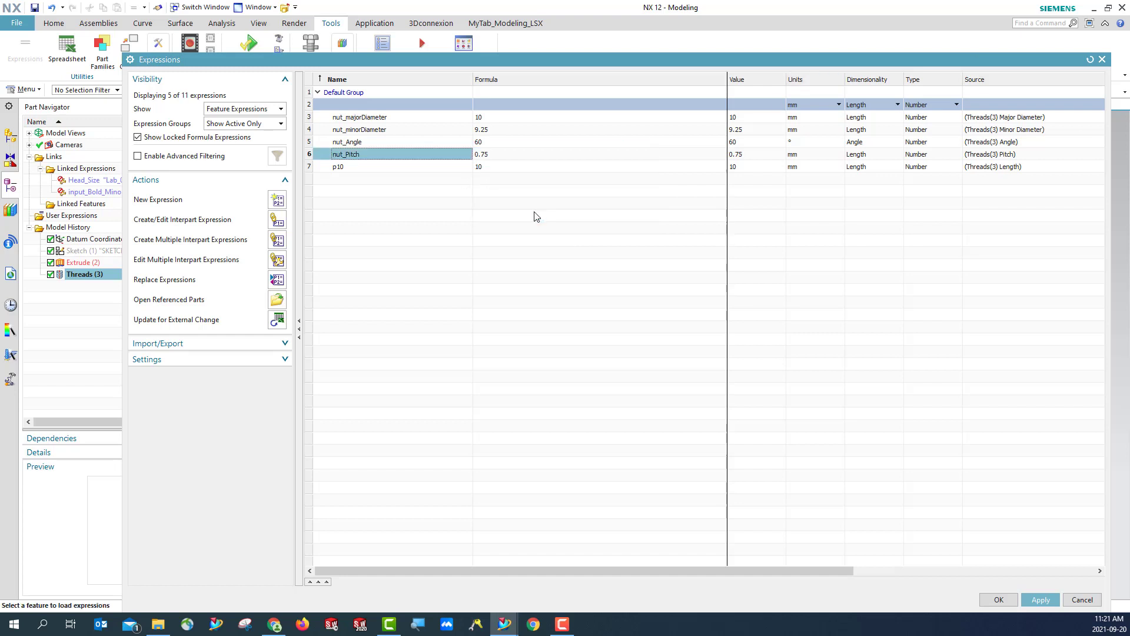
- Rename the thread's length expression as nut_Length and apply the expression changes
left_click(352, 168)
right_click(353, 171)
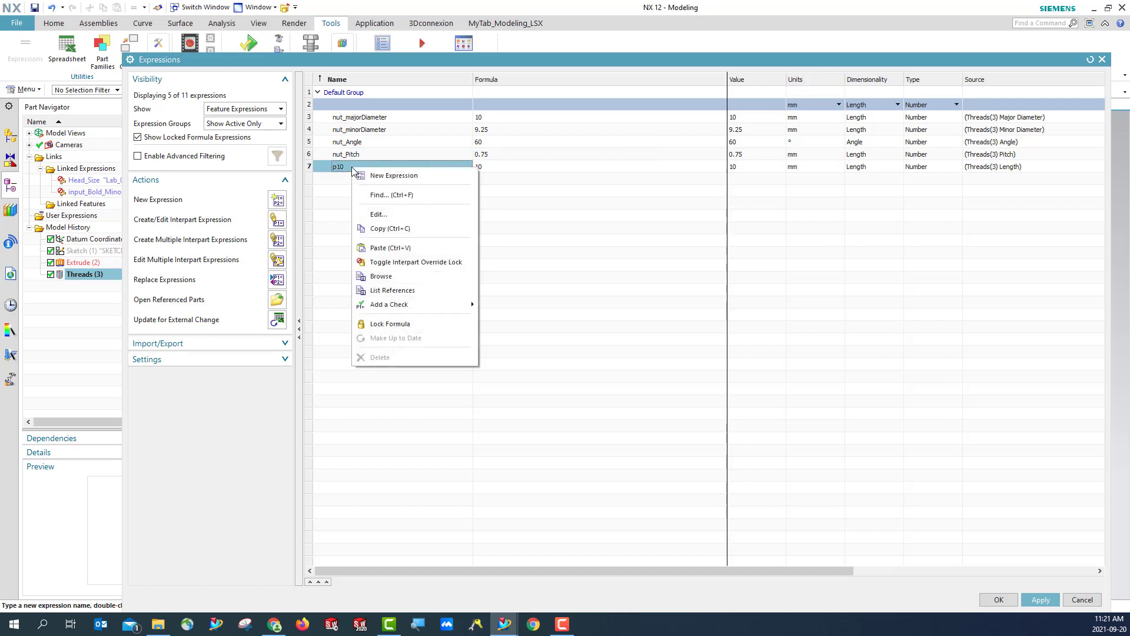
left_click(383, 217)
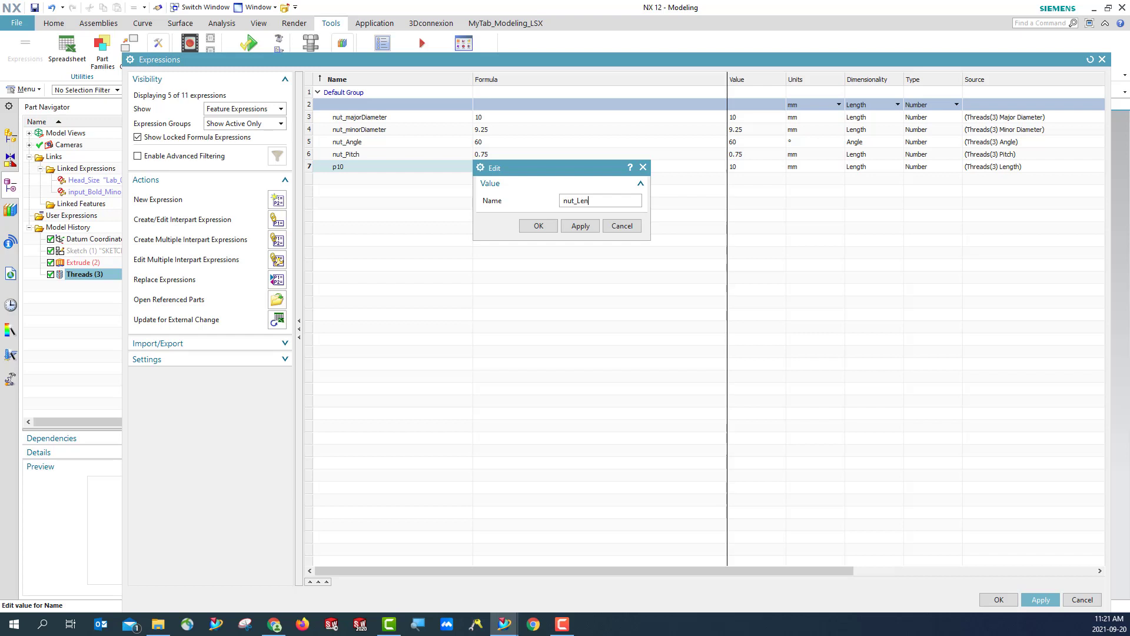
type("h")
key("Return")
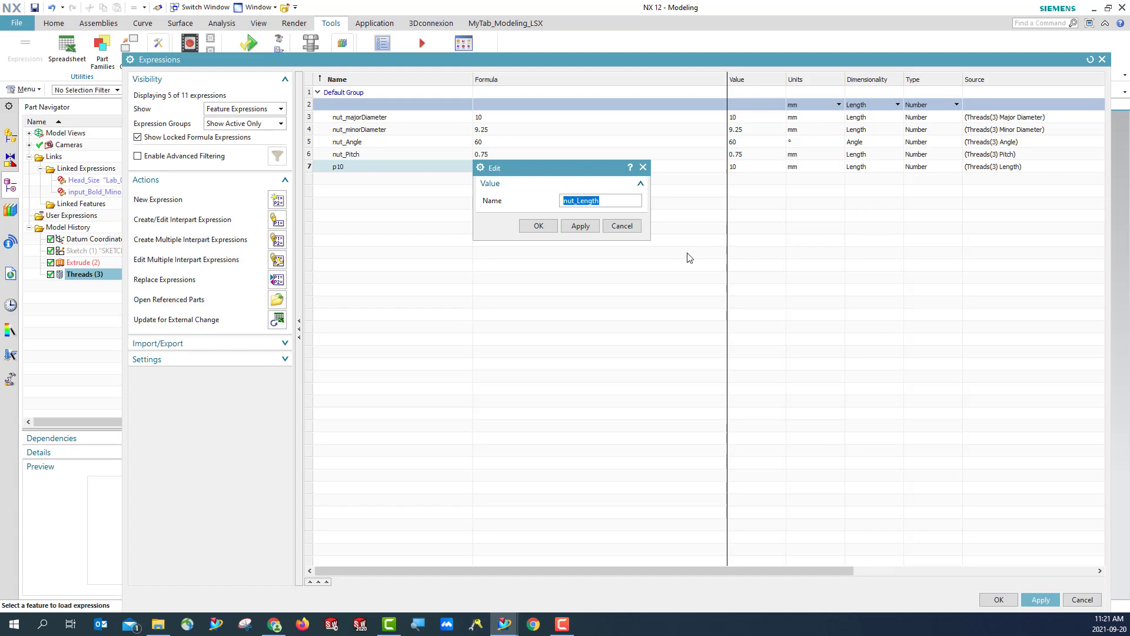
left_click(538, 226)
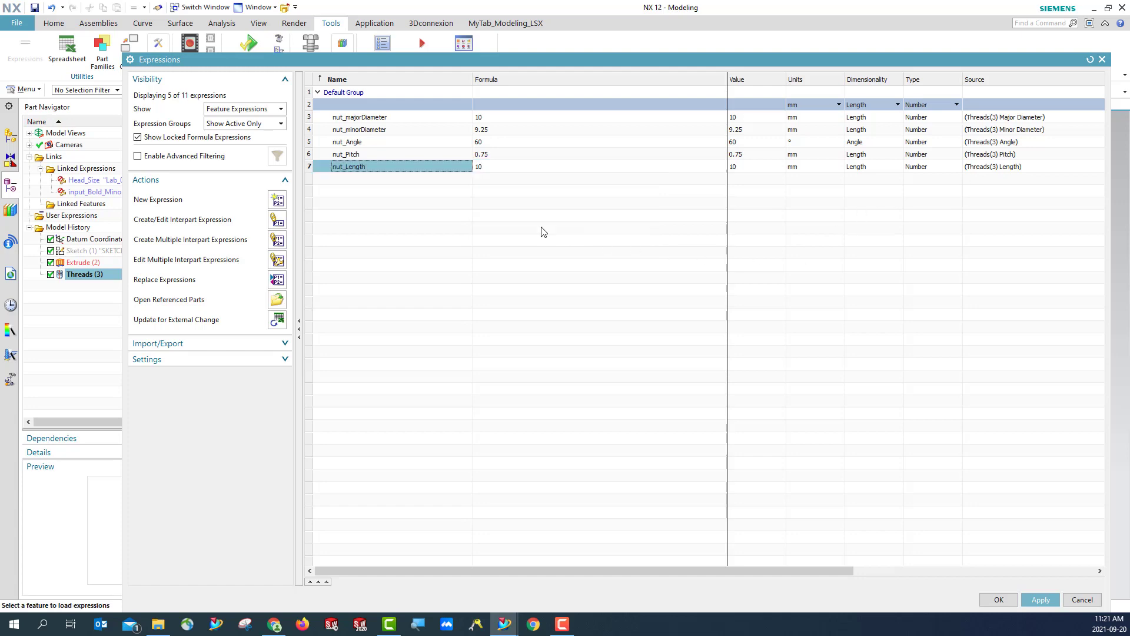
left_click(1041, 600)
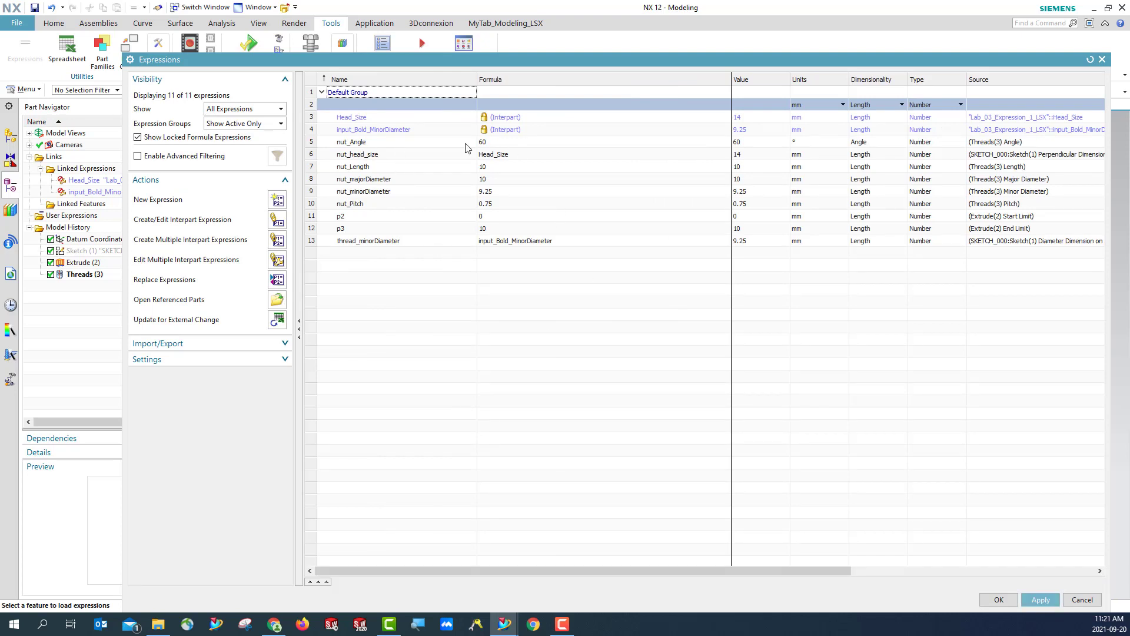
left_click(380, 146)
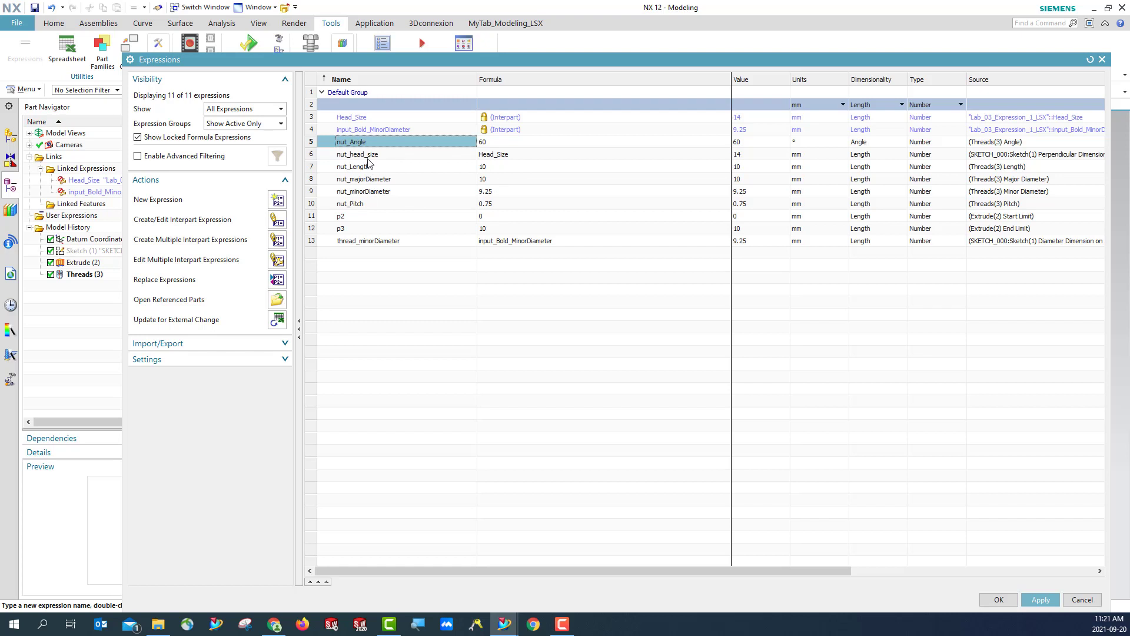
left_click(375, 192)
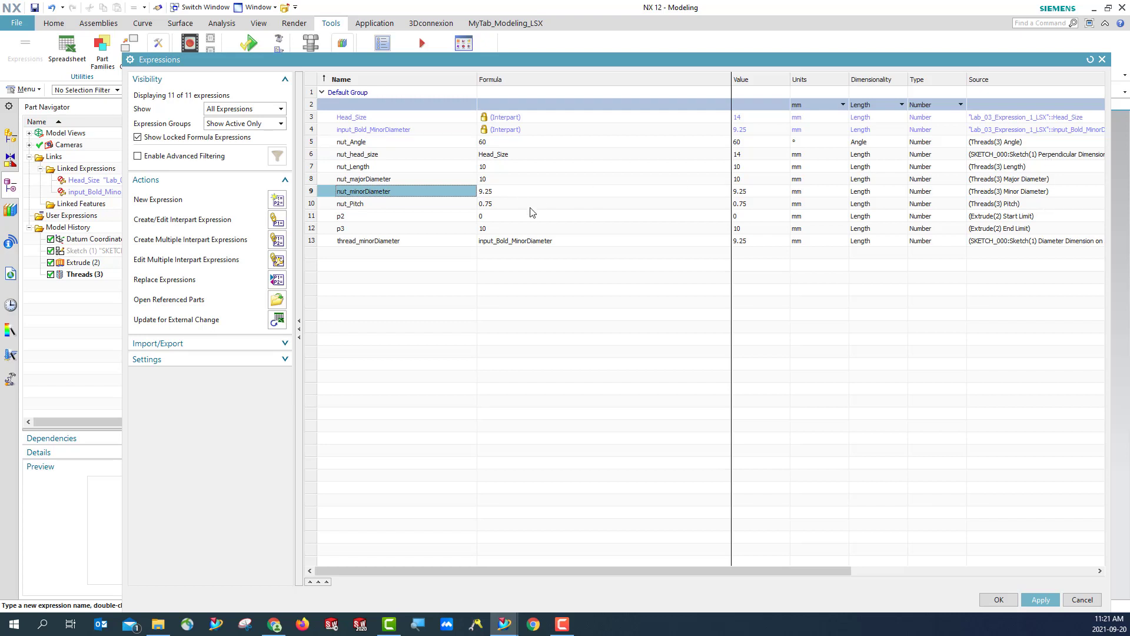
left_click(495, 206)
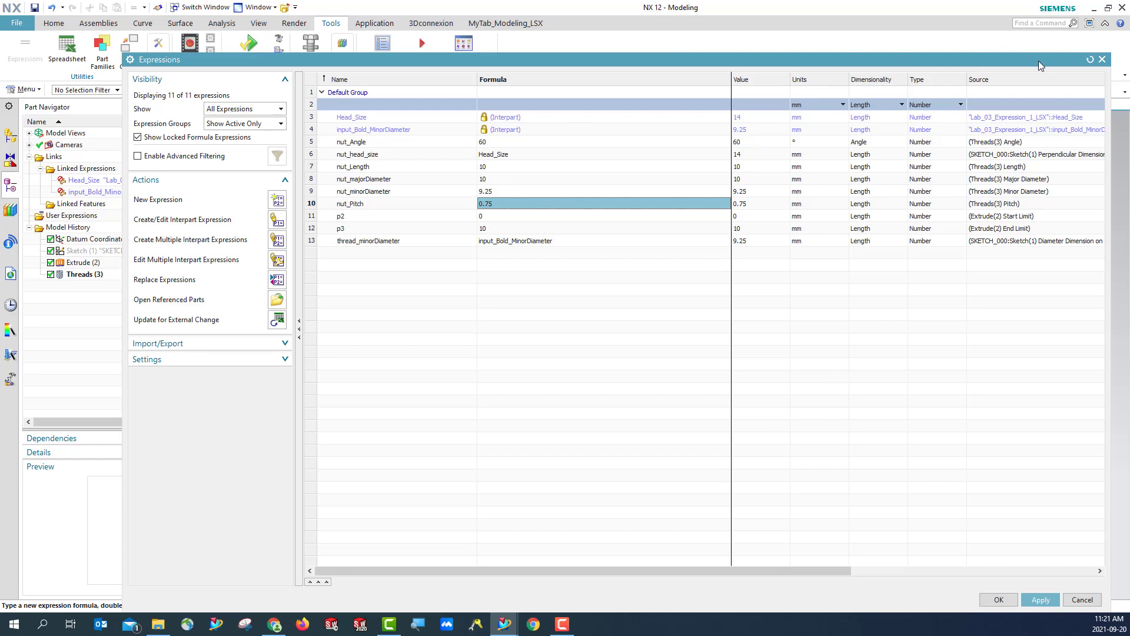
left_click_drag(1040, 64, 1020, 109)
left_click_drag(745, 107, 738, 84)
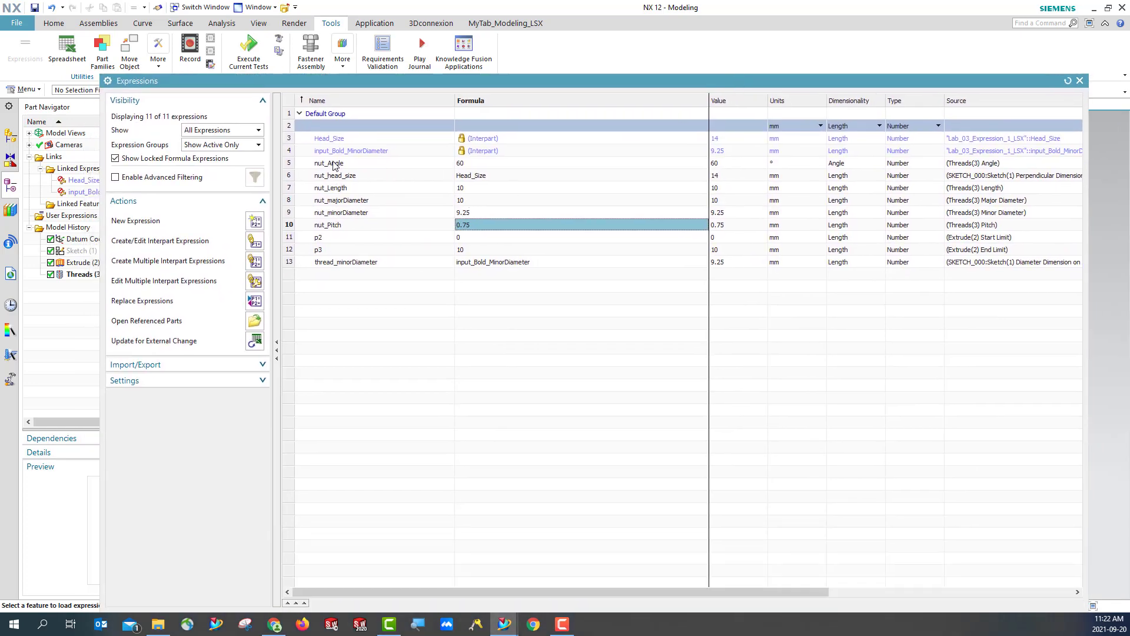
- Link the formula of nut_Angle to the interpart expression input_Bolt_Angle from Lab_03_Expression_1_LSX.prt
left_click(465, 164)
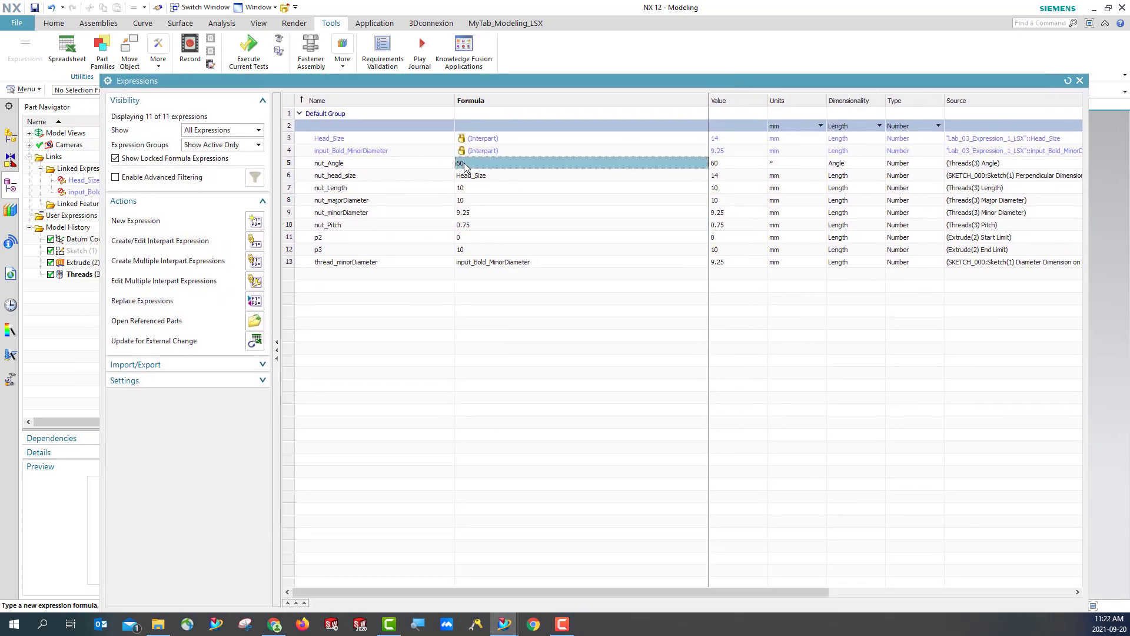
left_click(465, 164)
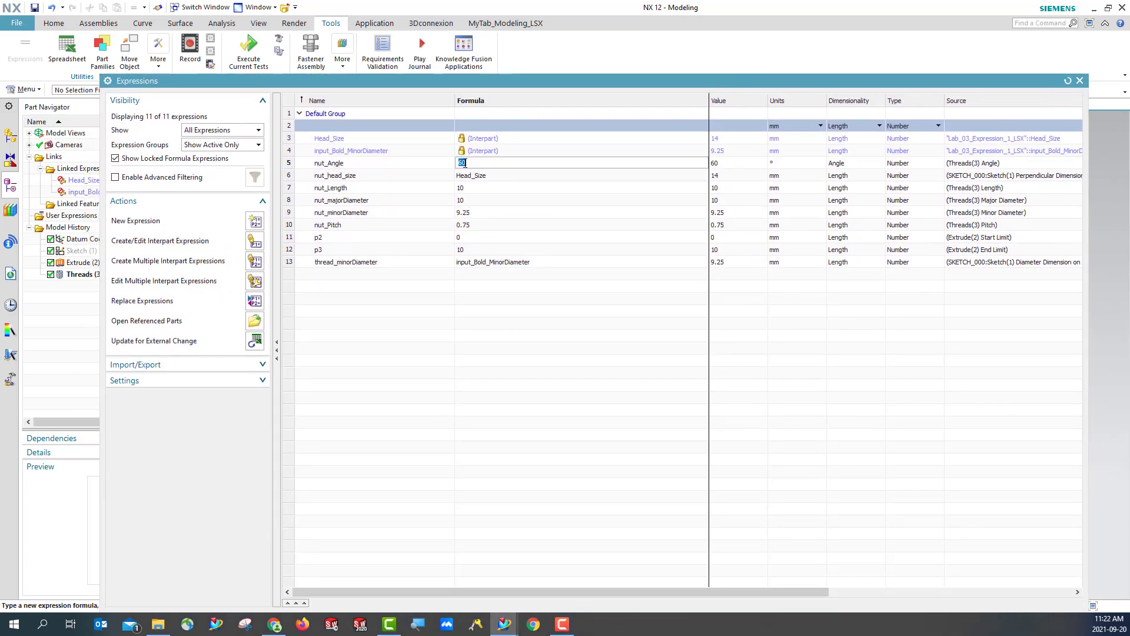
left_click(255, 240)
left_click(161, 181)
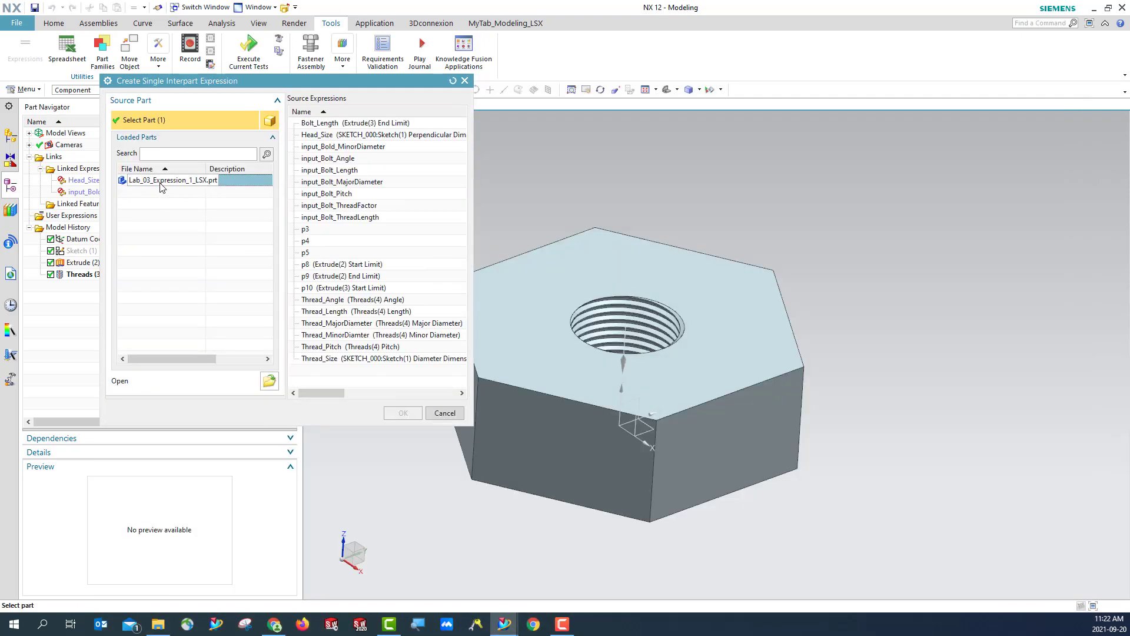
left_click(330, 162)
left_click(403, 413)
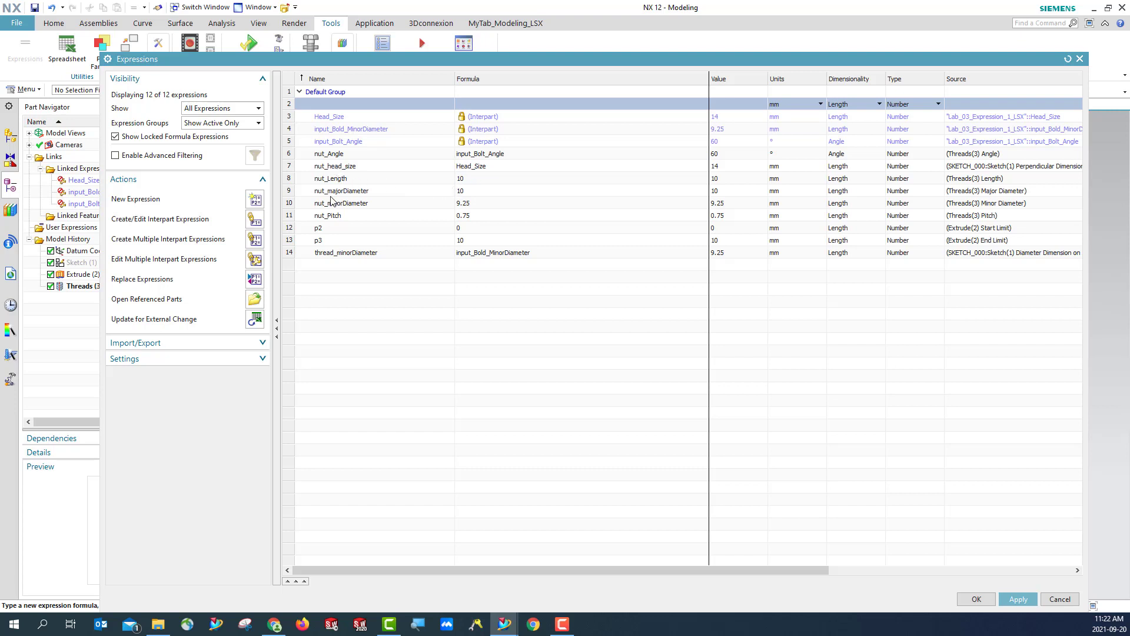
- Link the formula of nut_majorDiameter to the interpart expression input_Bolt_MajorDiameter from Lab_03_Expression_1_LSX.prt
double_click(466, 192)
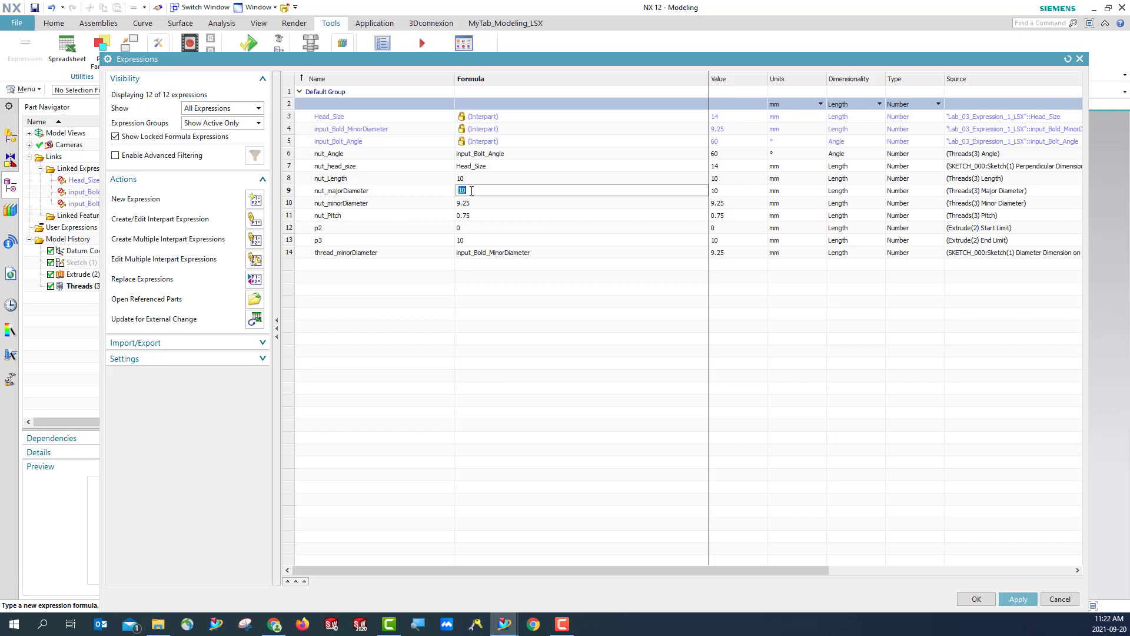
left_click(256, 222)
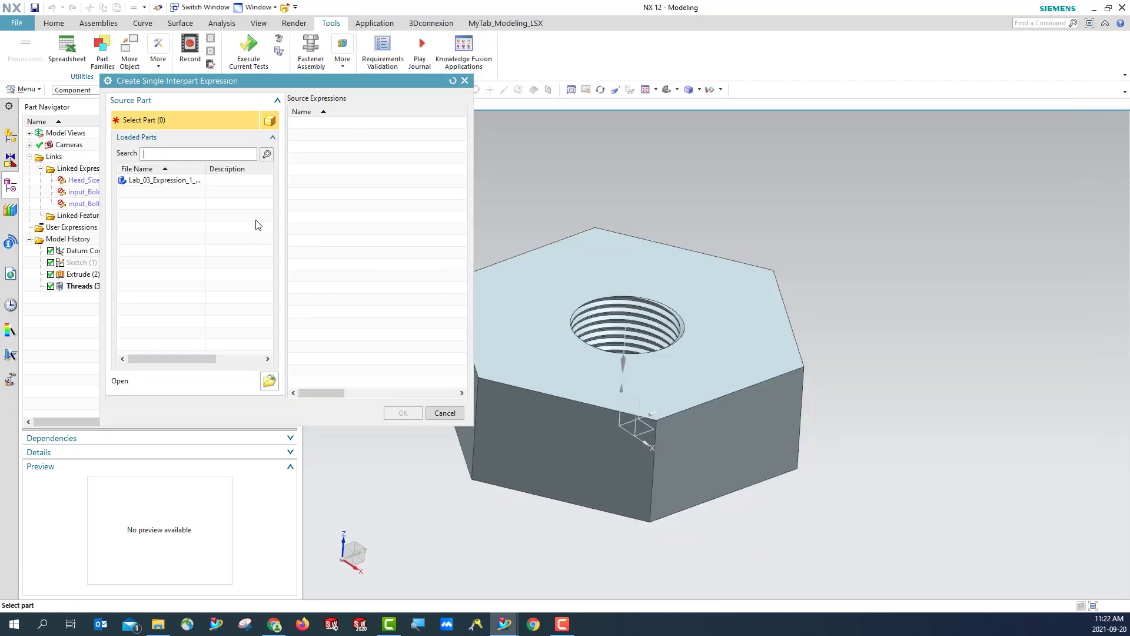
left_click(172, 181)
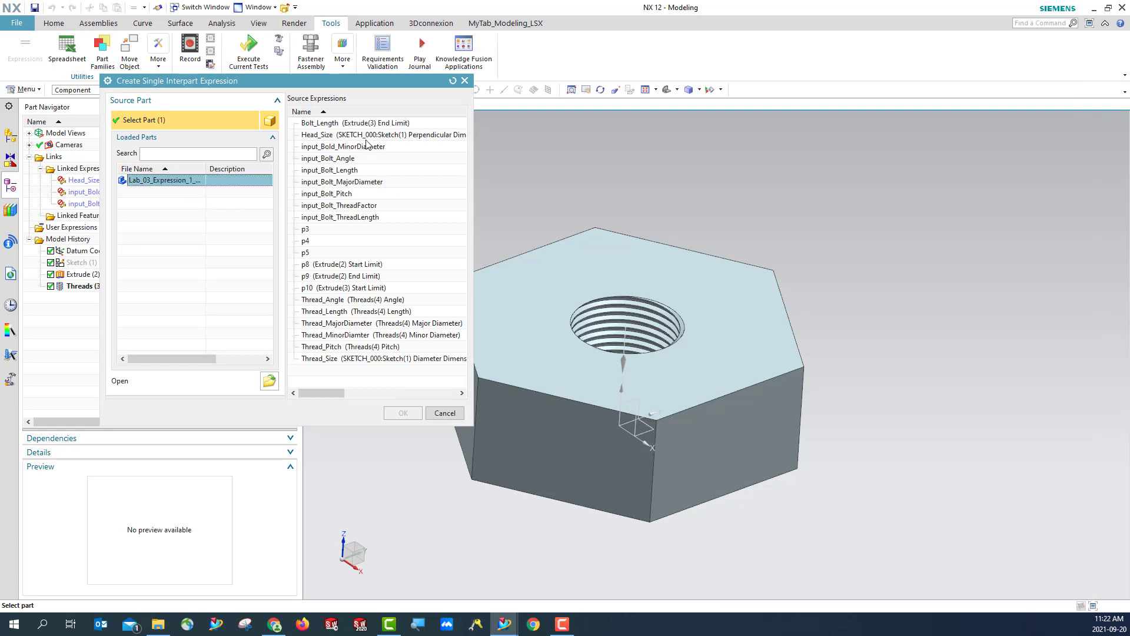
left_click(351, 184)
left_click(402, 413)
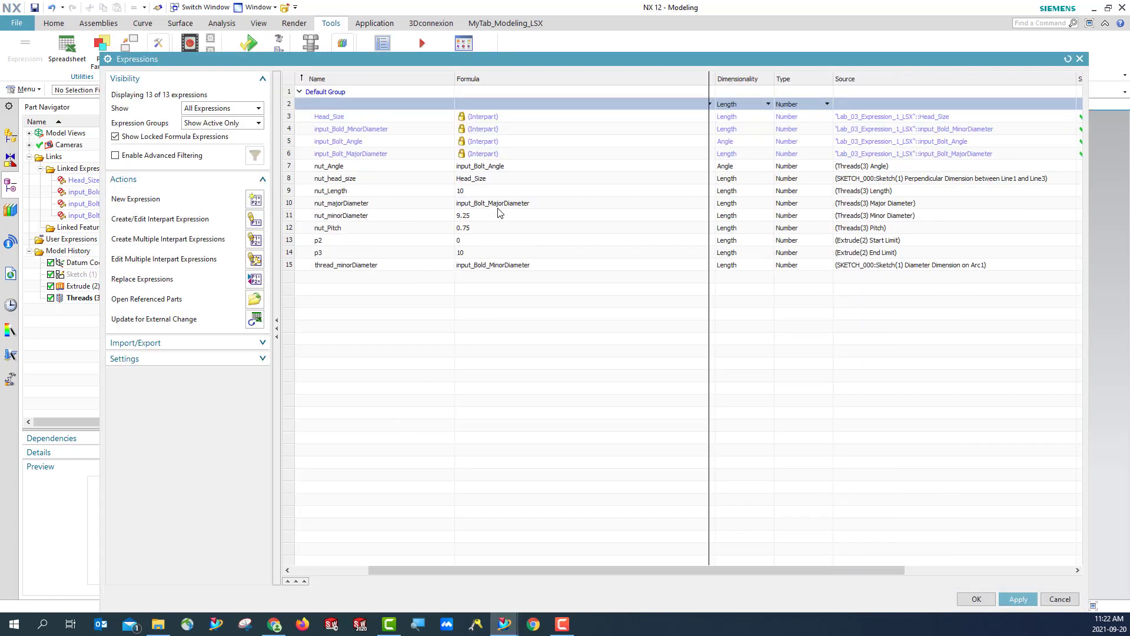
- Try to create an interpart link from nut_minorDiameter to input_Bold_MinorDiameter in Lab_03_Expression_1_LSX.prt
left_click(463, 217)
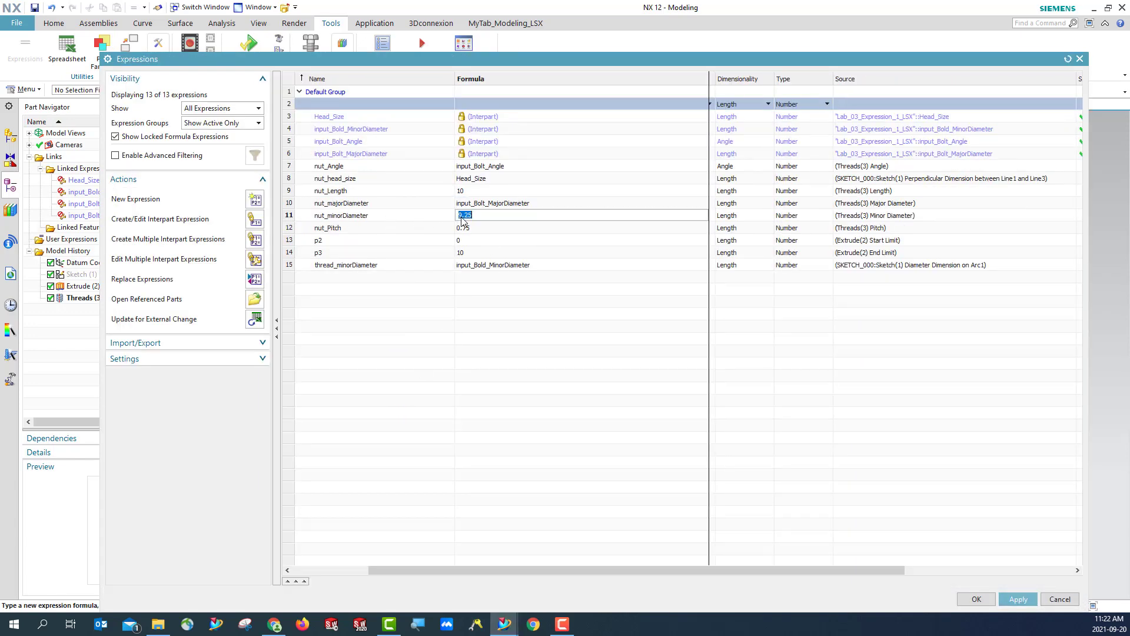
left_click(257, 227)
left_click(171, 182)
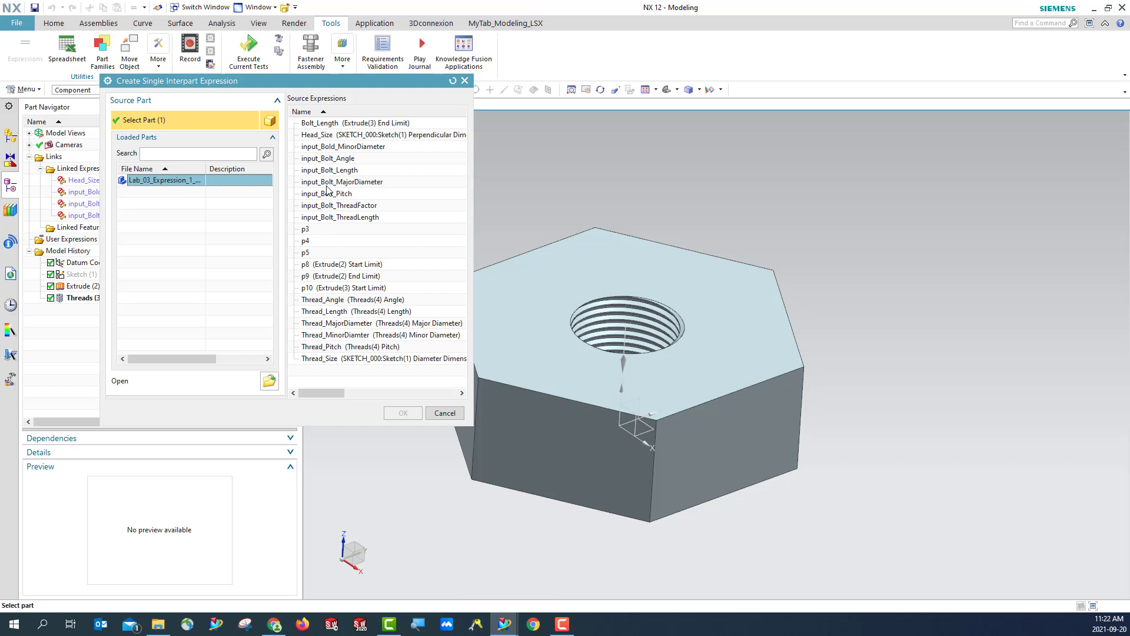
left_click(341, 146)
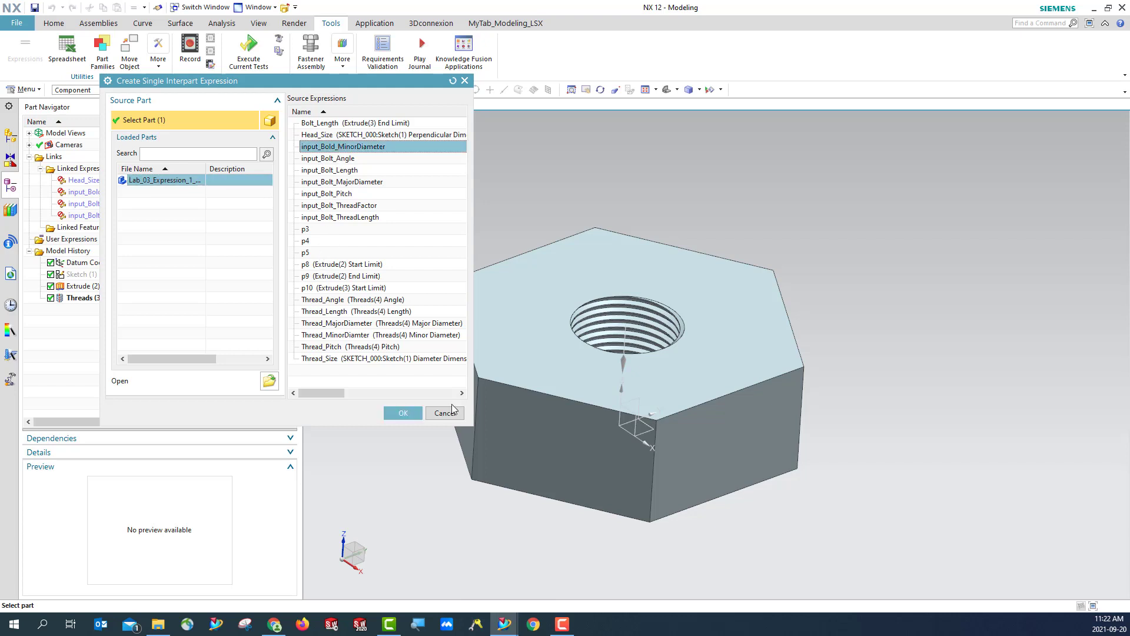
left_click(403, 414)
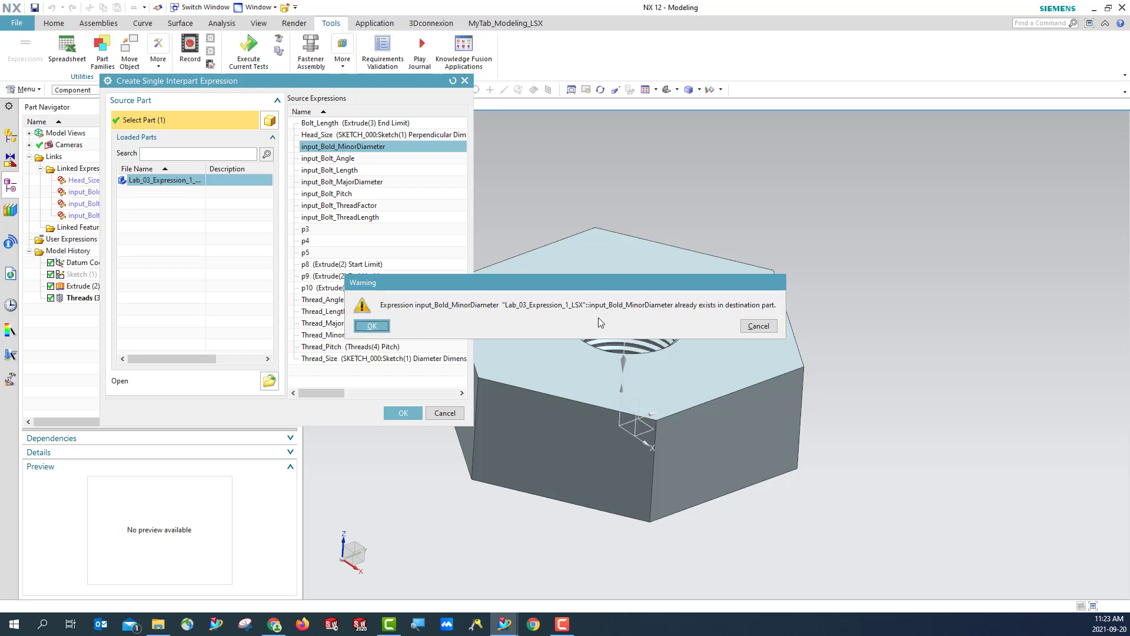
left_click(758, 326)
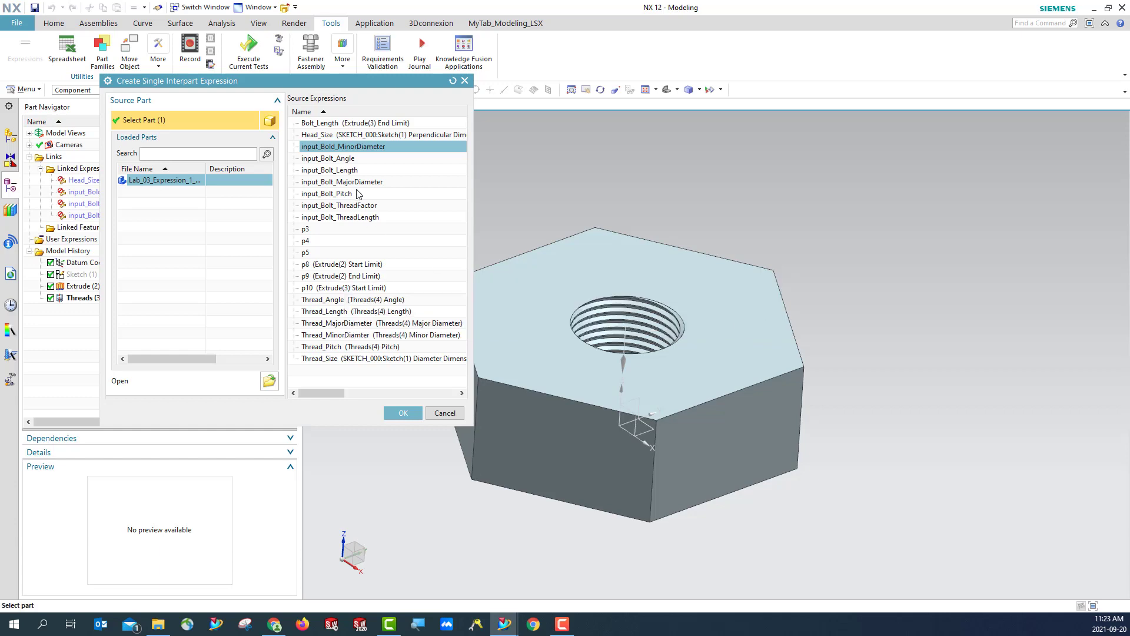
left_click(445, 414)
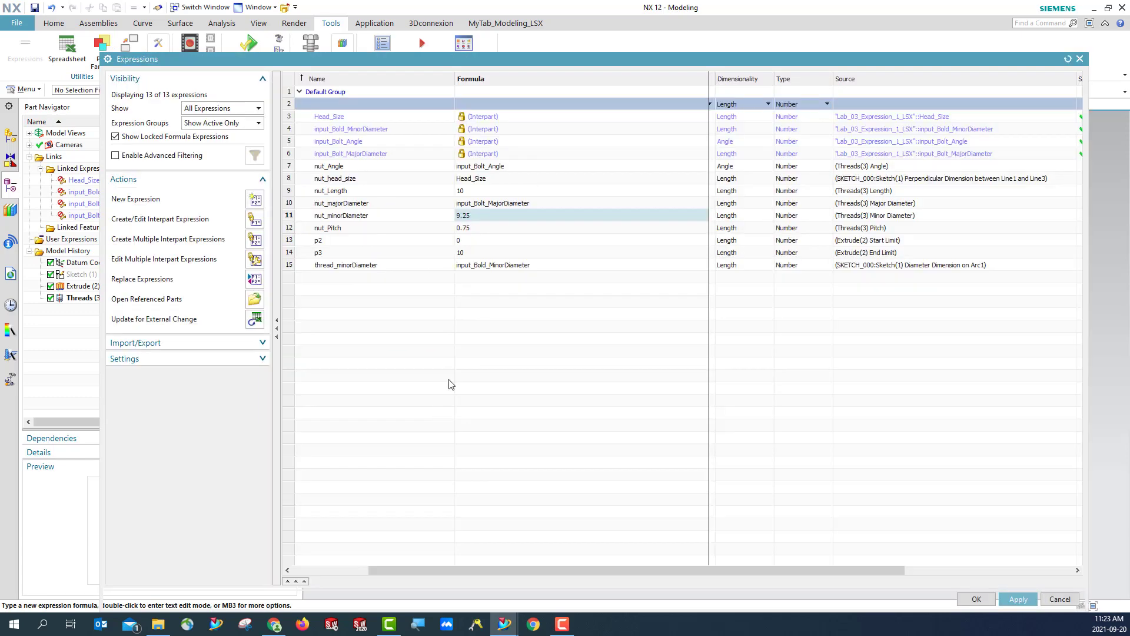
- Set the formula of nut_minorDiameter to the already linked expression input_Bold_MinorDiameter
double_click(471, 216)
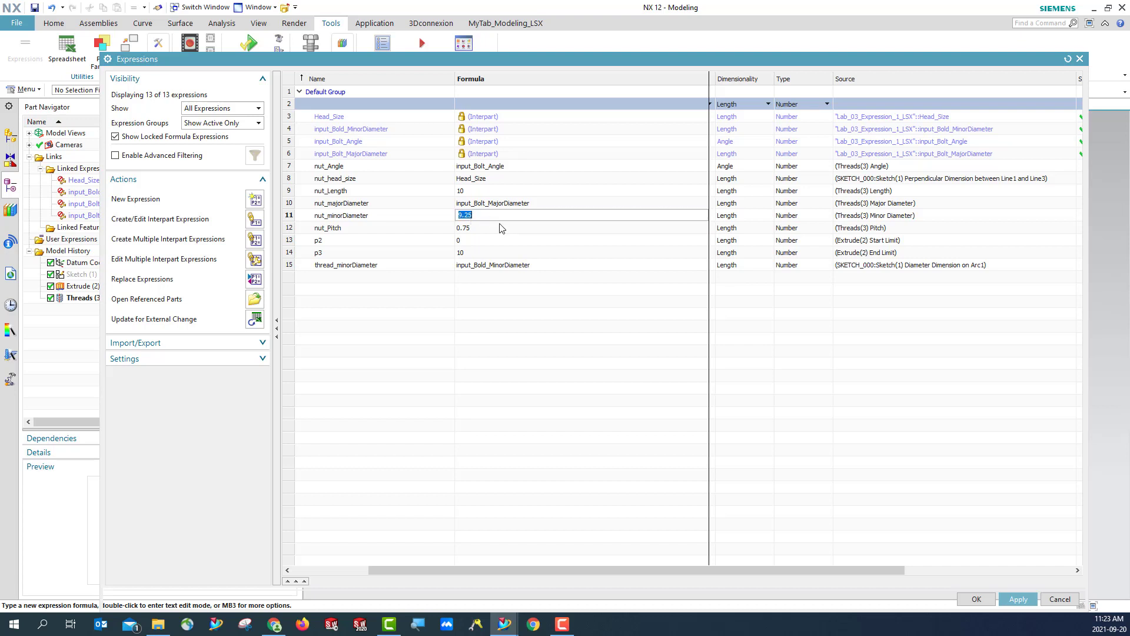
left_click(372, 132)
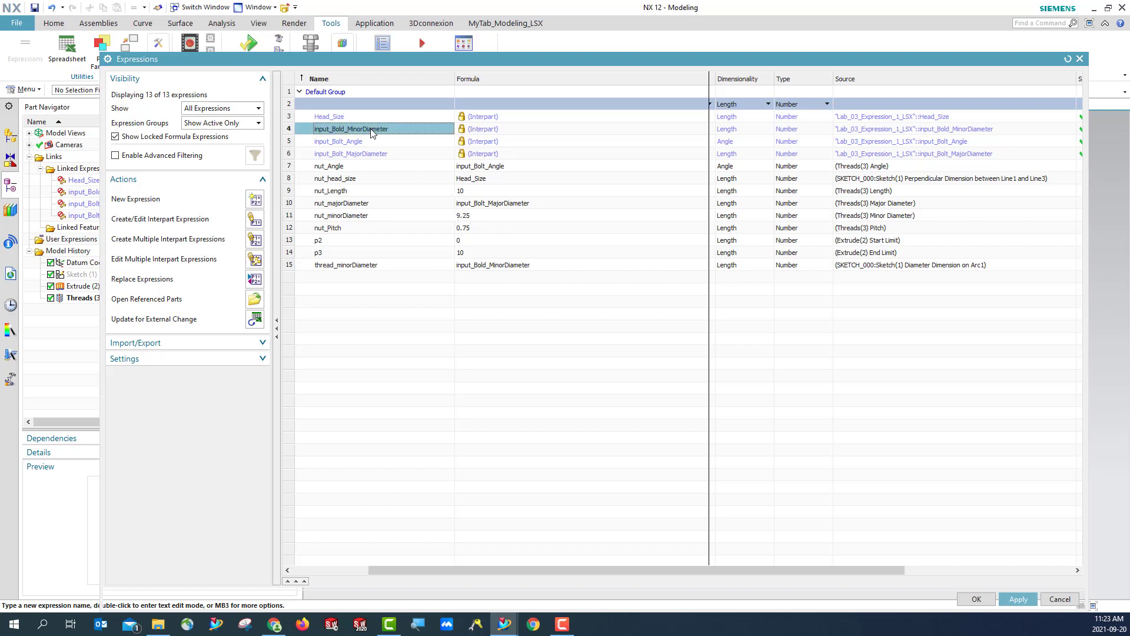
double_click(371, 131)
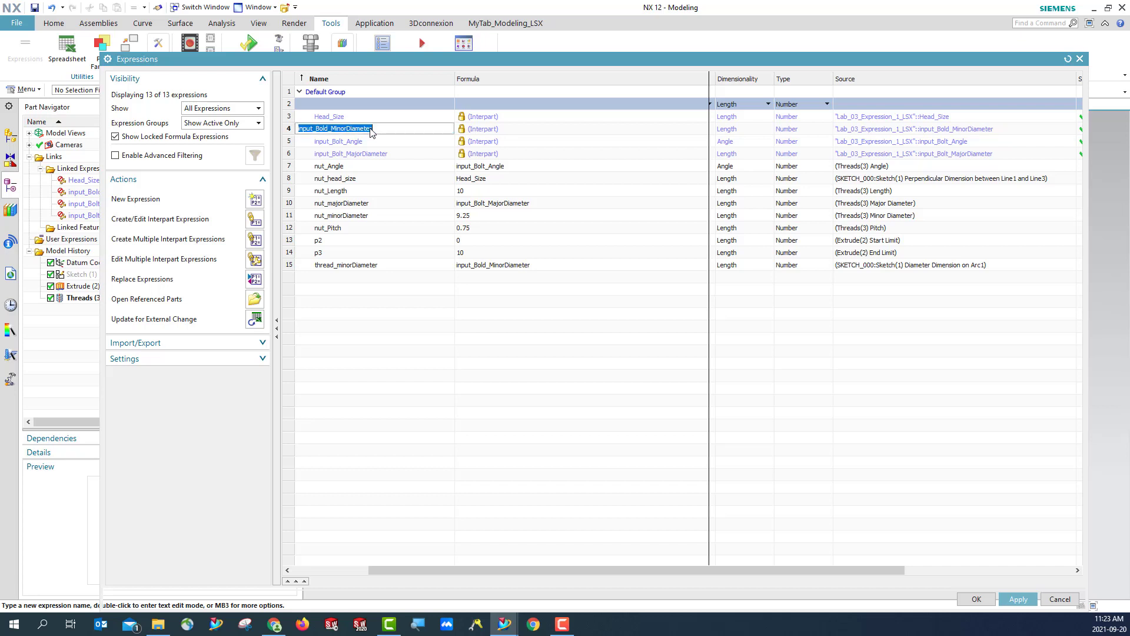
double_click(483, 215)
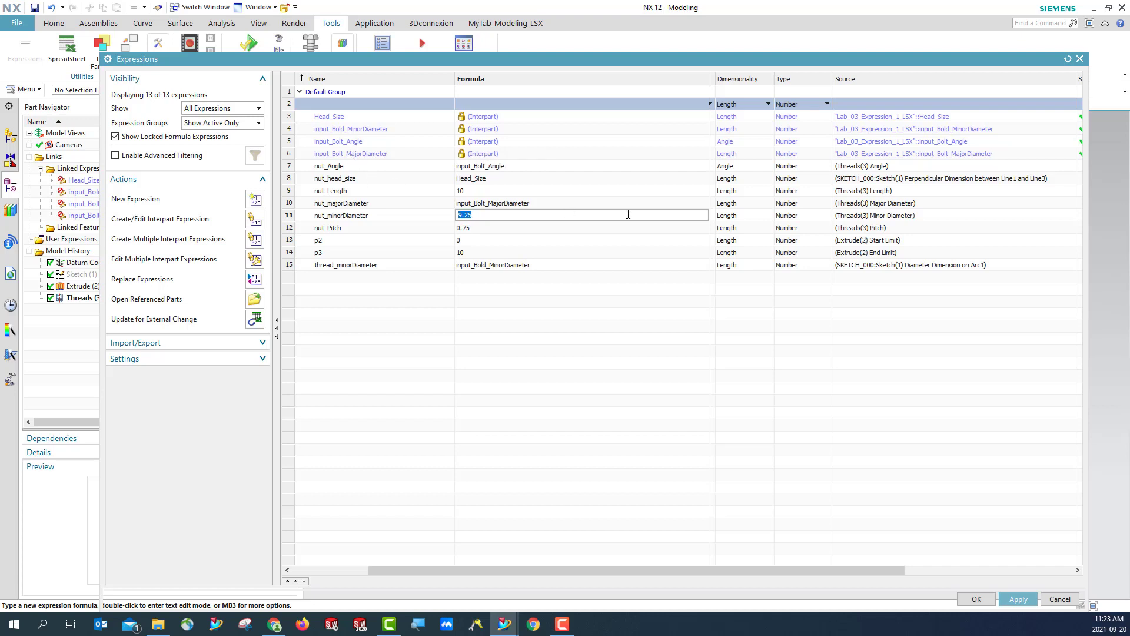
type("i")
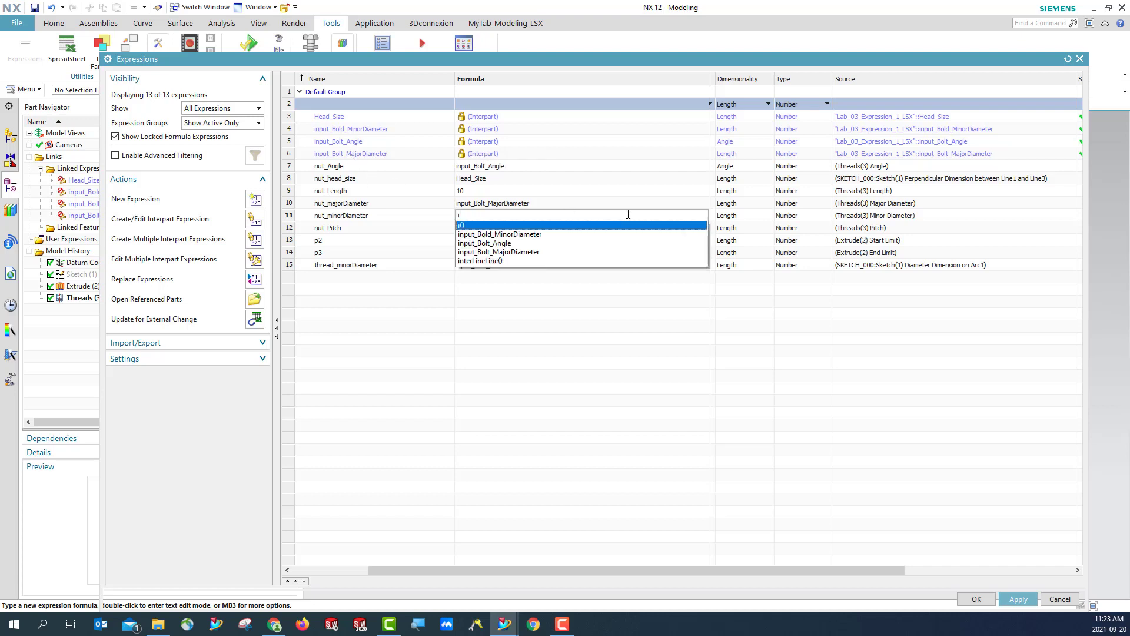
left_click(521, 234)
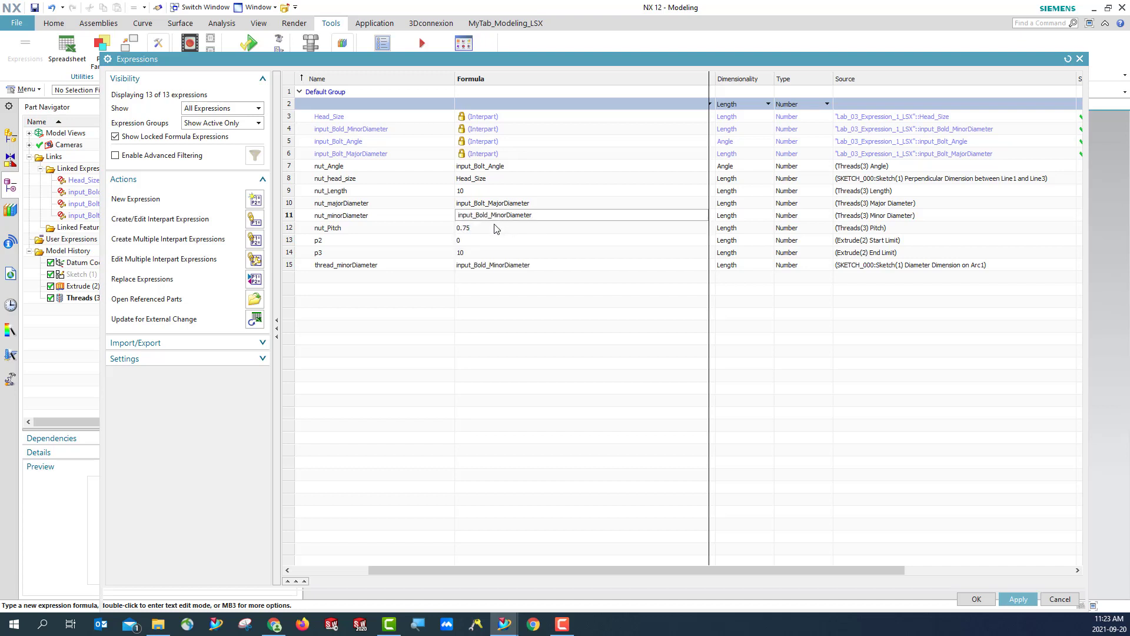
key("Return")
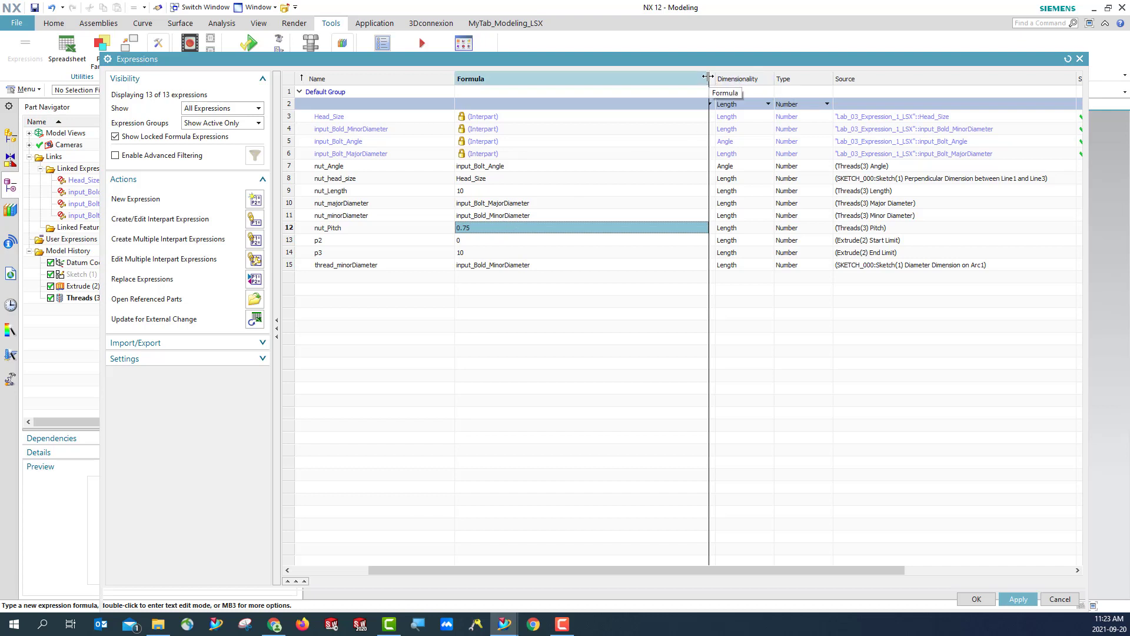
- Narrow the Formula column of the expression table and bring the hidden Units column back into view
left_click_drag(709, 78, 604, 82)
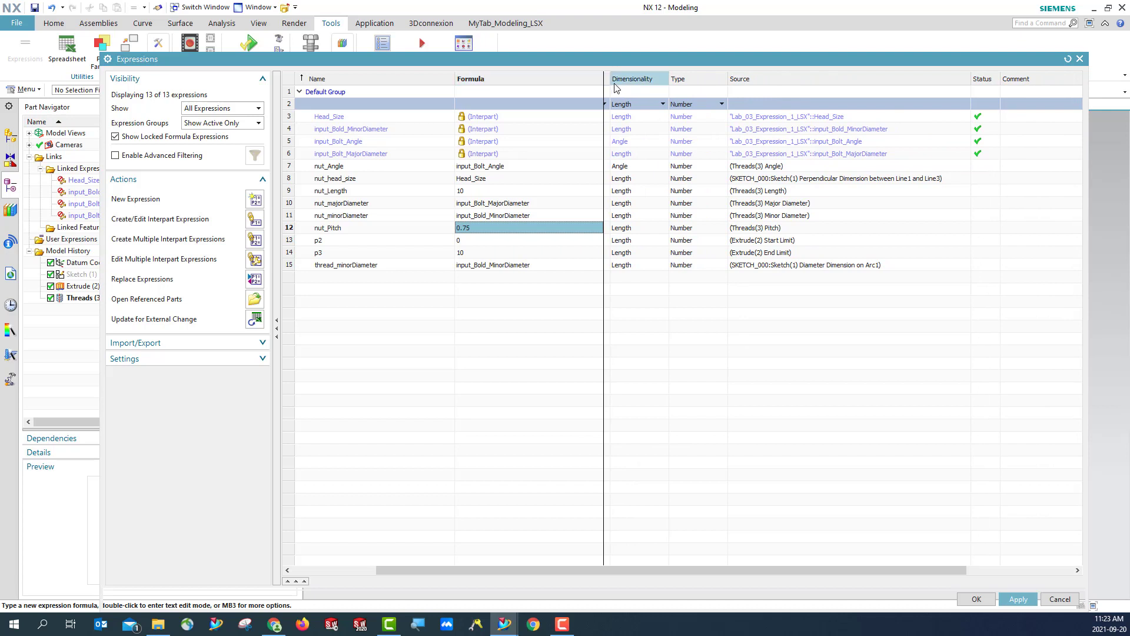
double_click(612, 83)
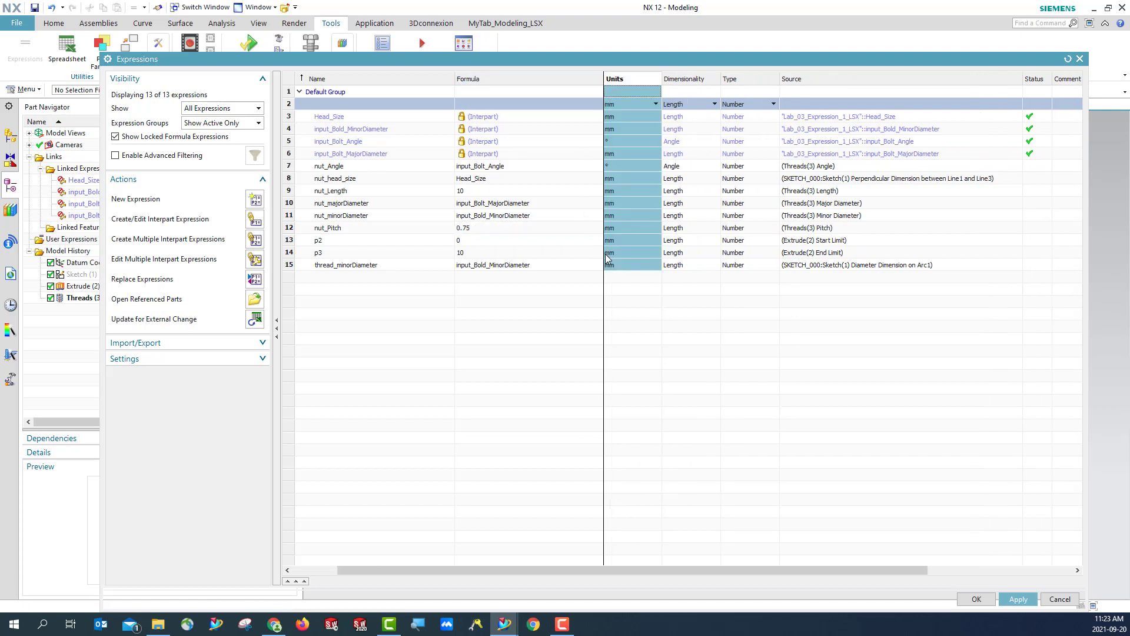
- Link the formula of nut_Pitch to the interpart expression input_Bolt_Pitch from Lab_03_Expression_1_LSX.prt and save the nut part
left_click(563, 83)
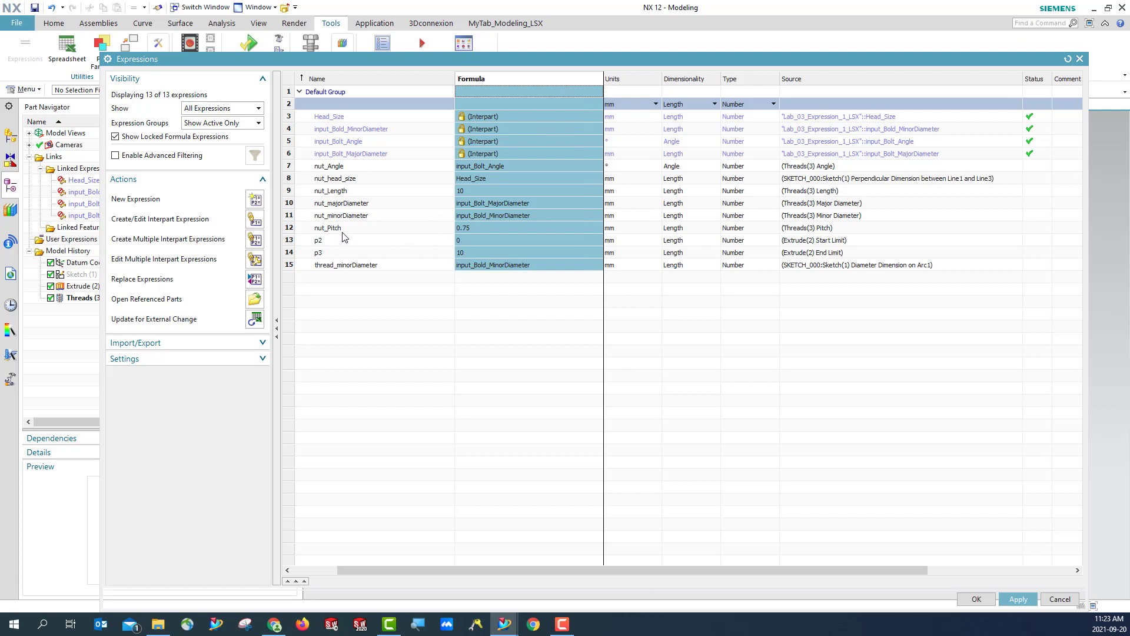
double_click(480, 230)
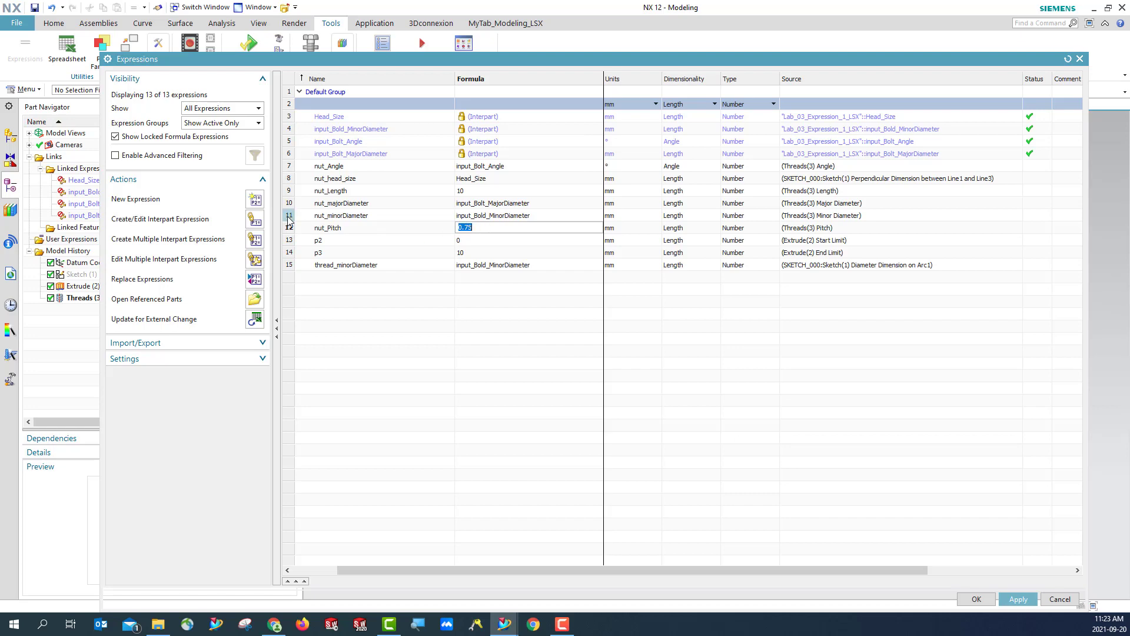
left_click(255, 219)
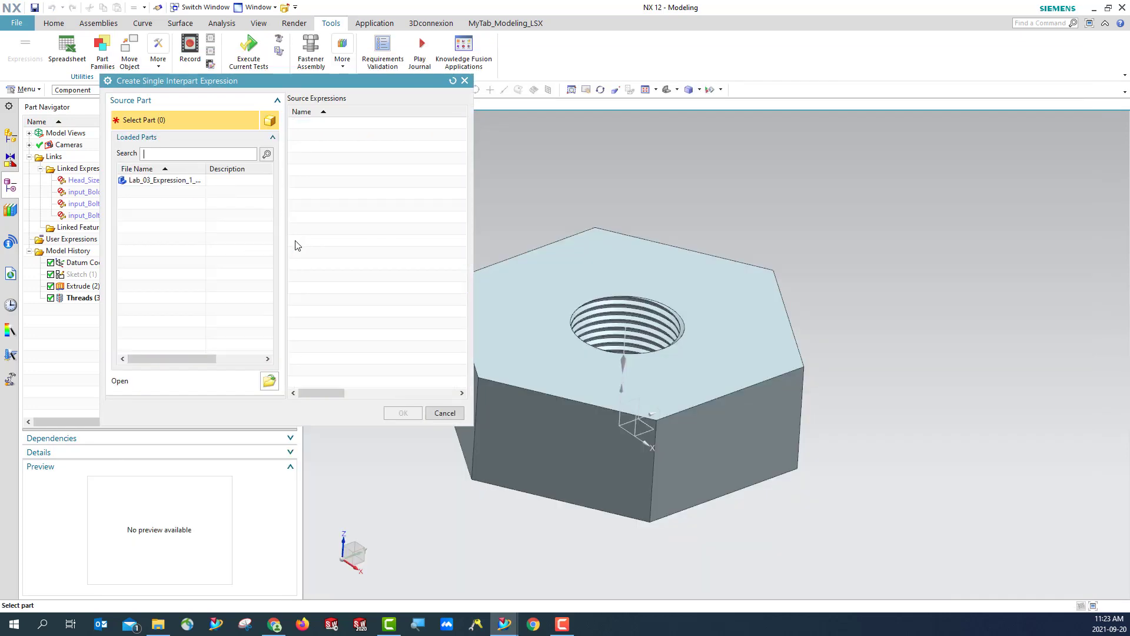
left_click(156, 182)
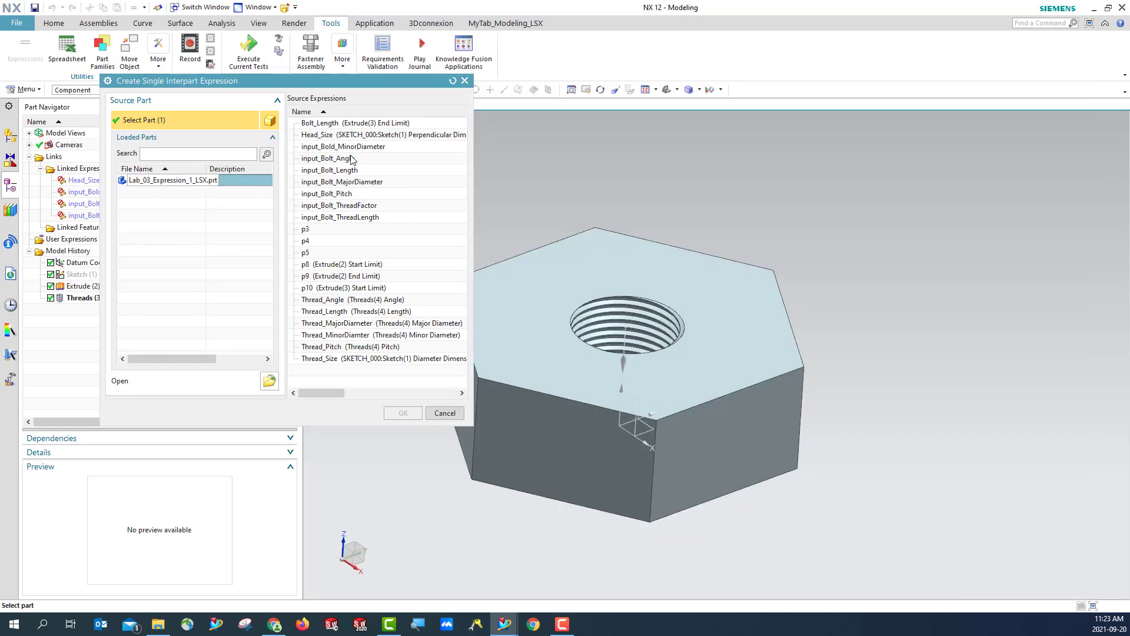
left_click(345, 196)
left_click(403, 413)
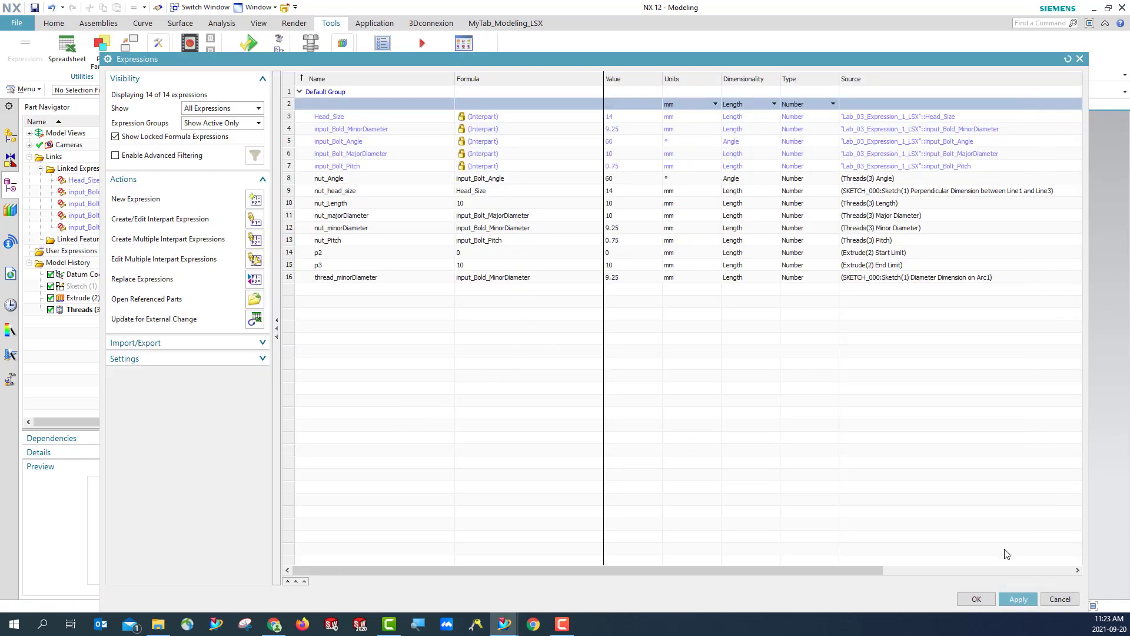
left_click(979, 599)
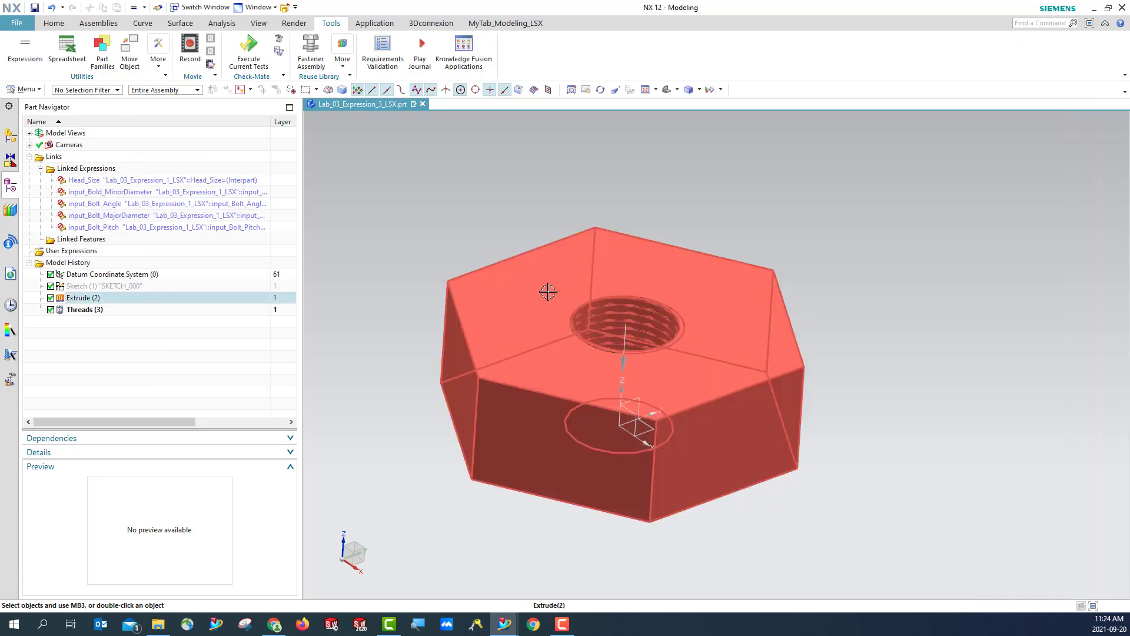
left_click(34, 7)
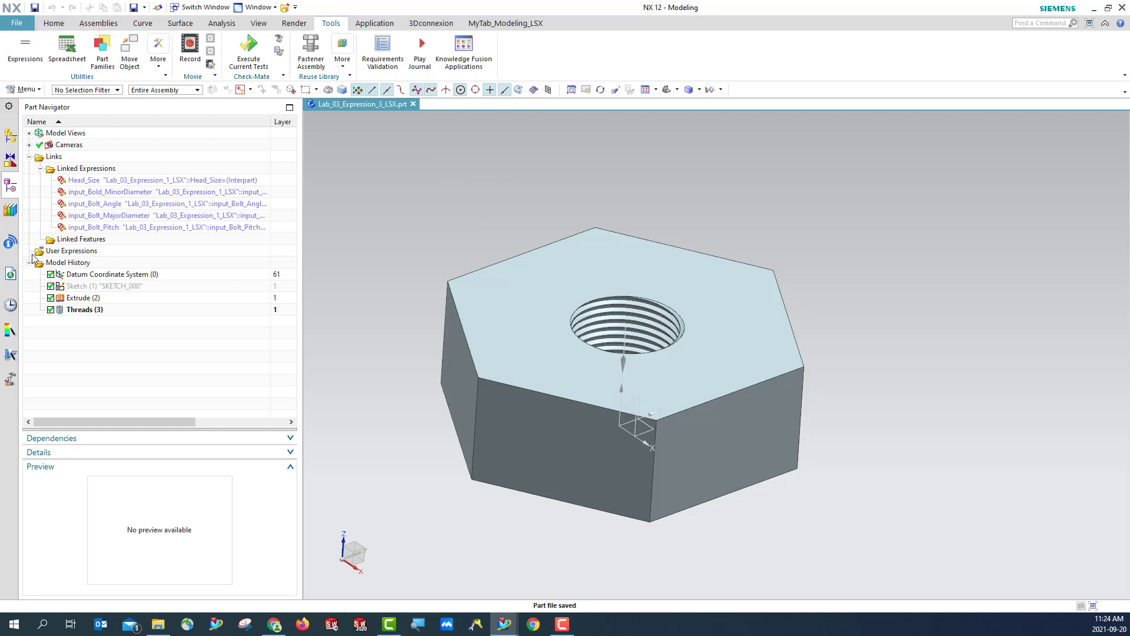
left_click(18, 23)
left_click(36, 61)
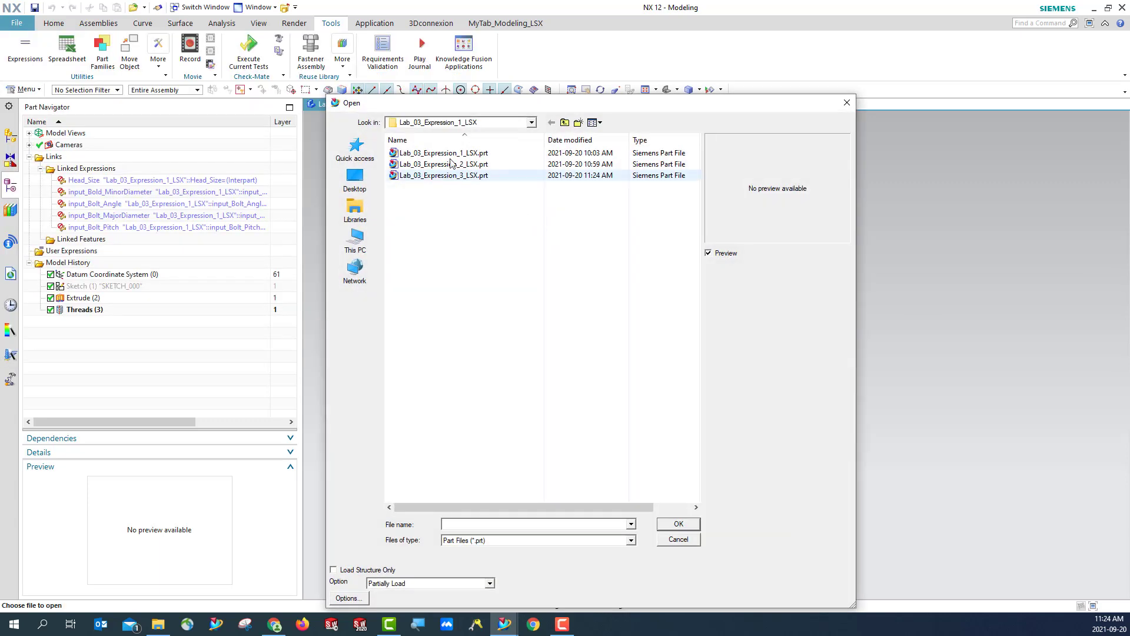
left_click(457, 155)
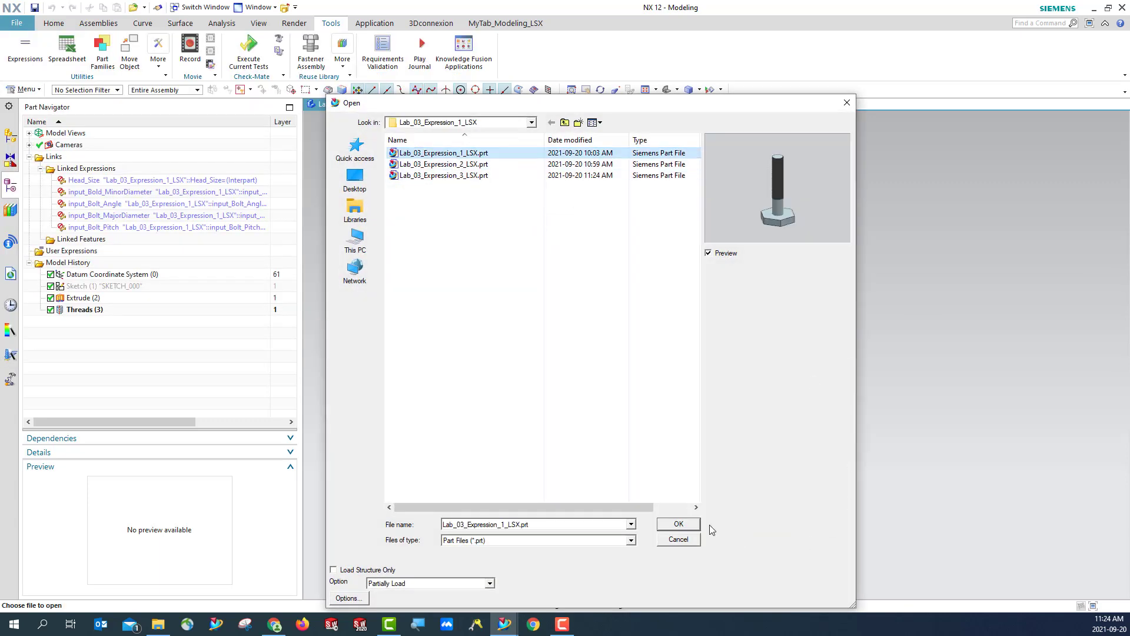
left_click(683, 526)
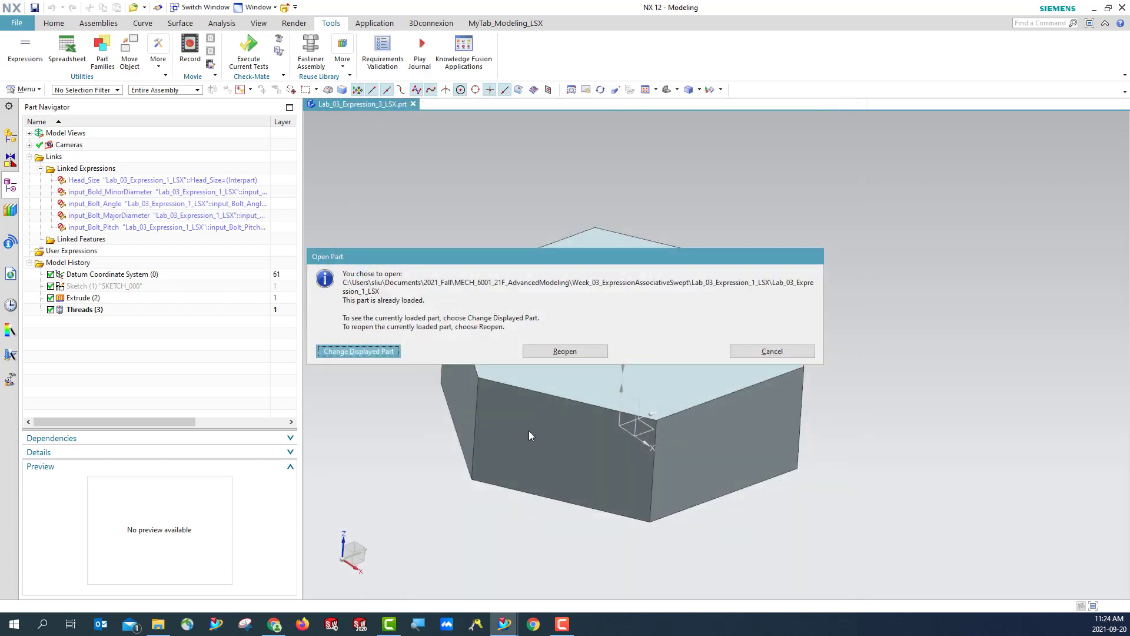
left_click(772, 357)
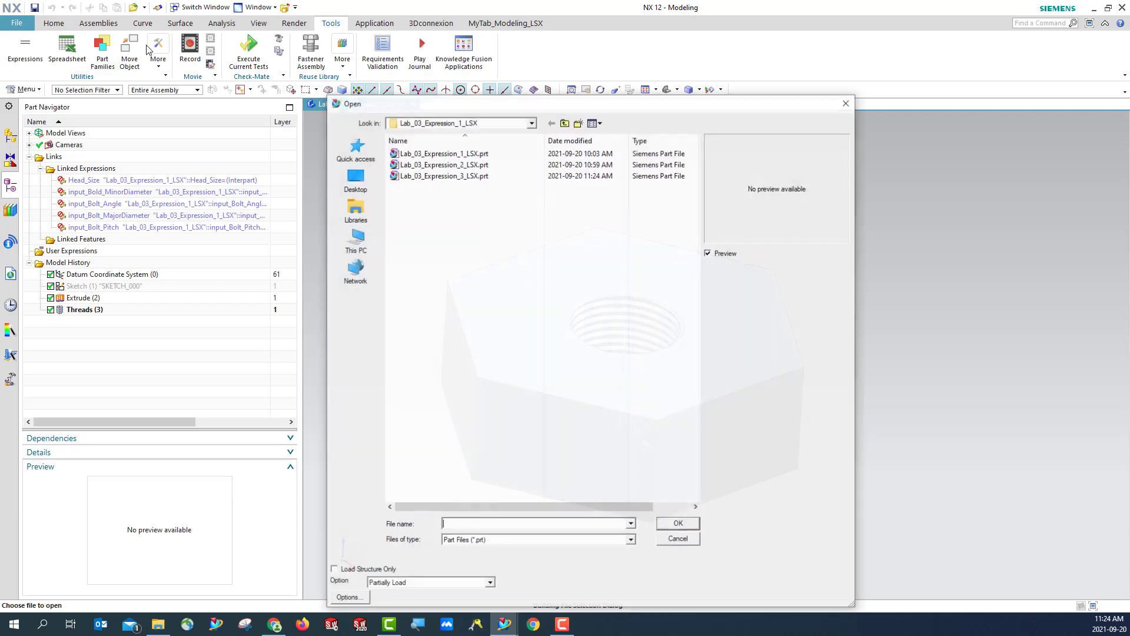
left_click(18, 30)
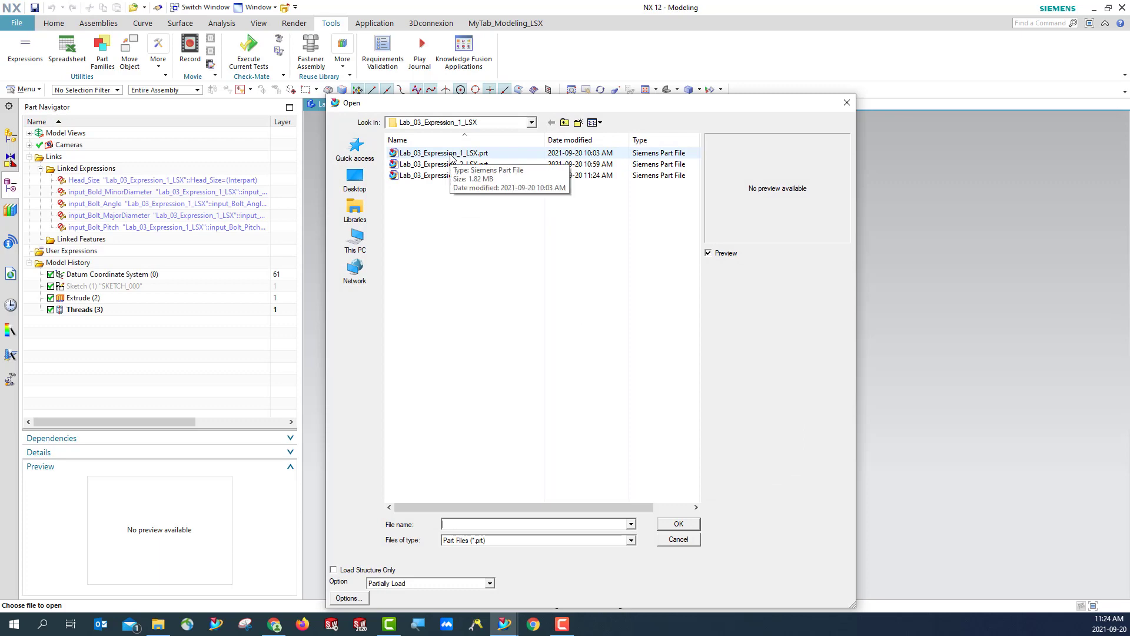
left_click(451, 155)
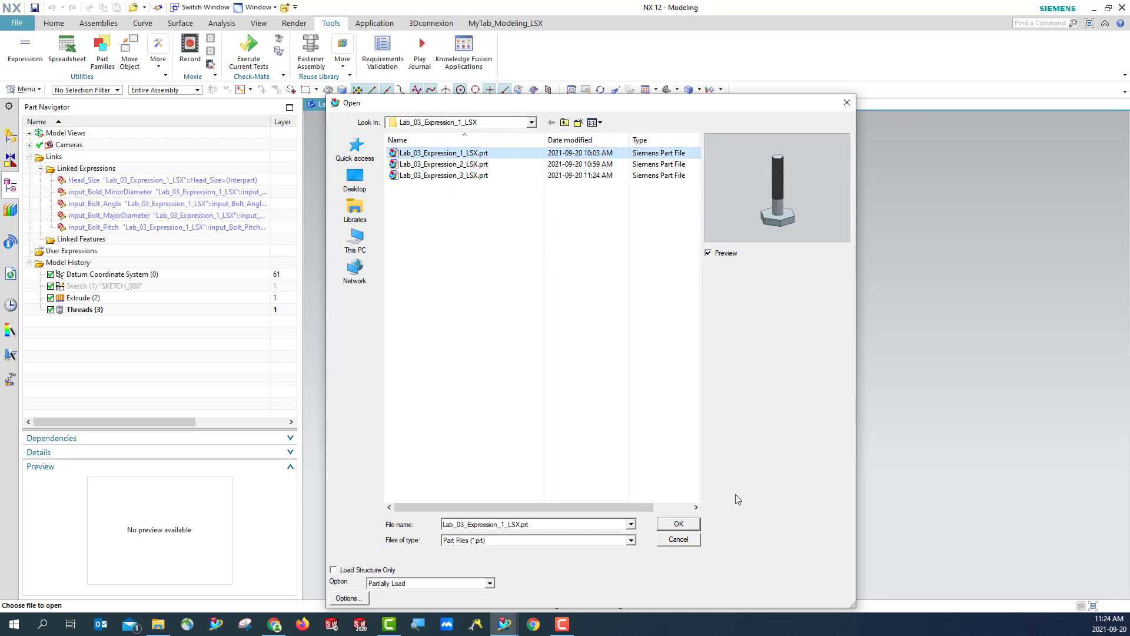
left_click(683, 524)
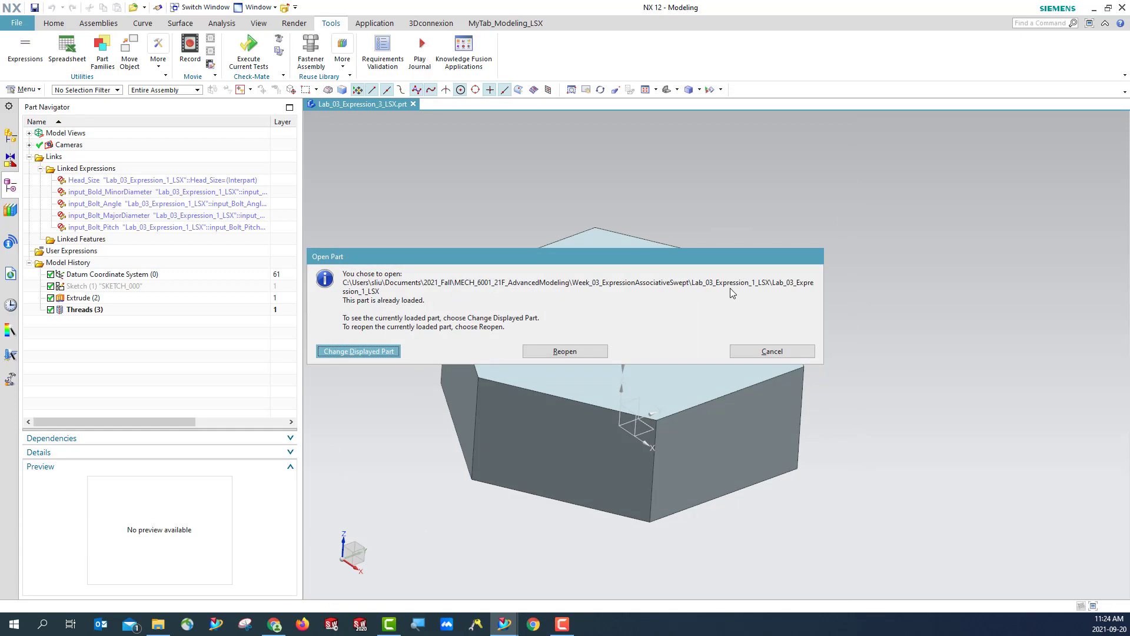
left_click(772, 351)
key("Escape")
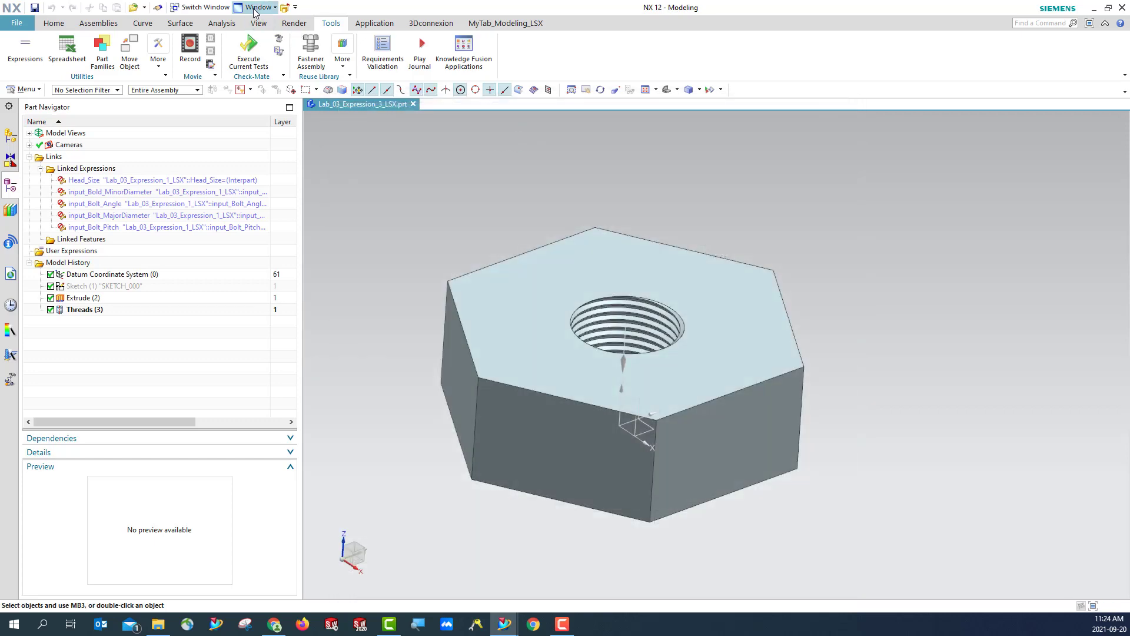
left_click(254, 12)
left_click(256, 23)
- Reopen the already loaded bolt part Lab_03_Expression_1_LSX.prt in its own window
left_click(20, 23)
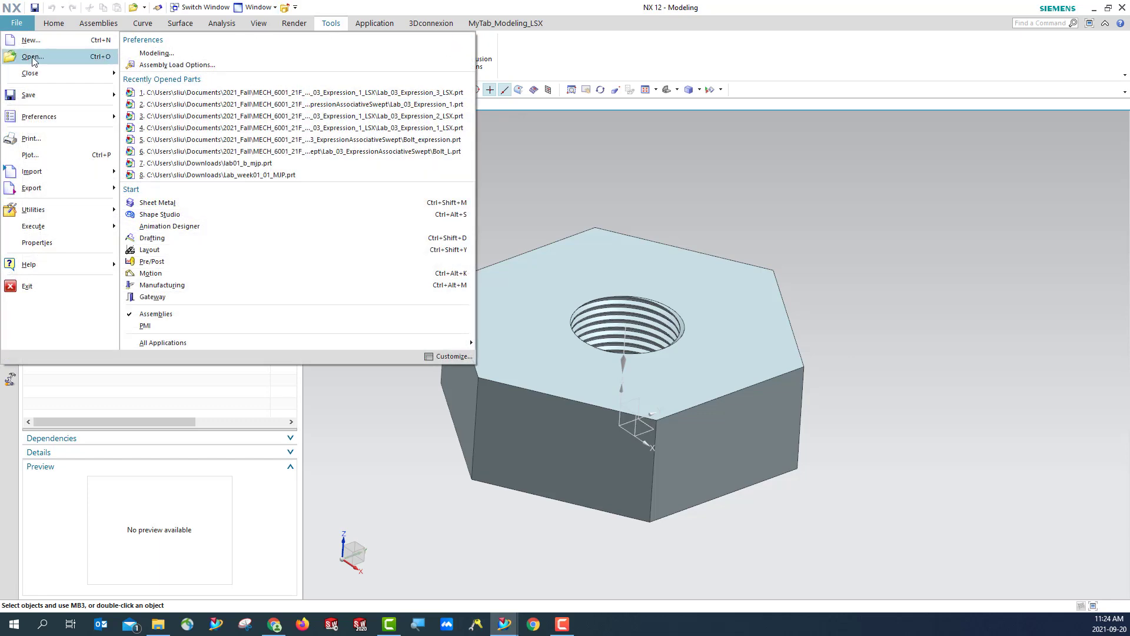
left_click(33, 57)
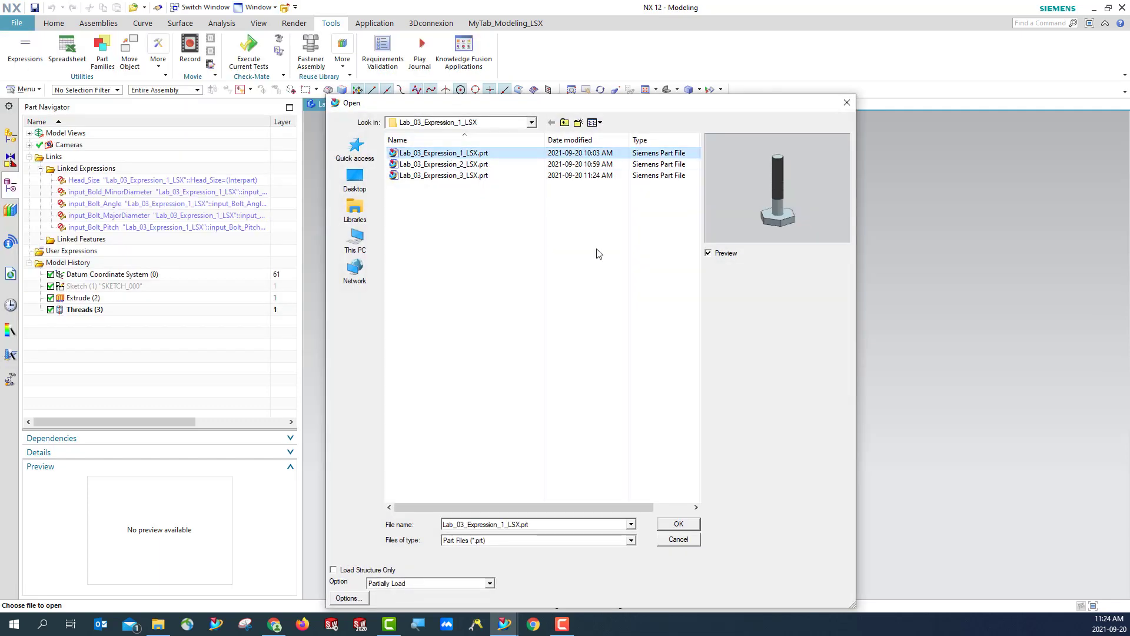
left_click(687, 523)
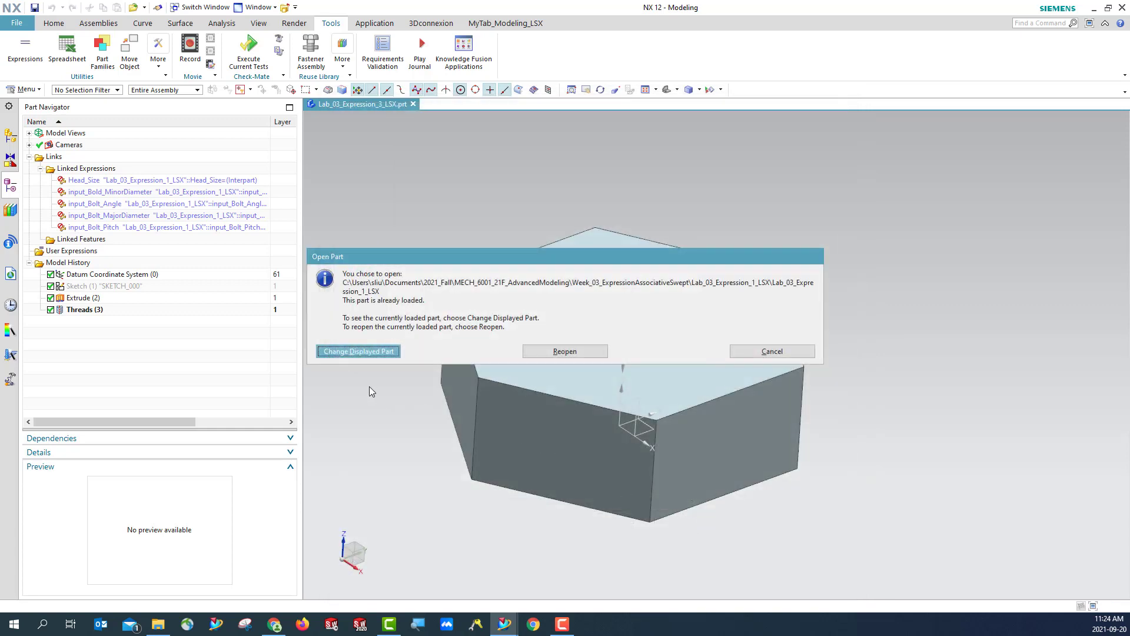
left_click(552, 353)
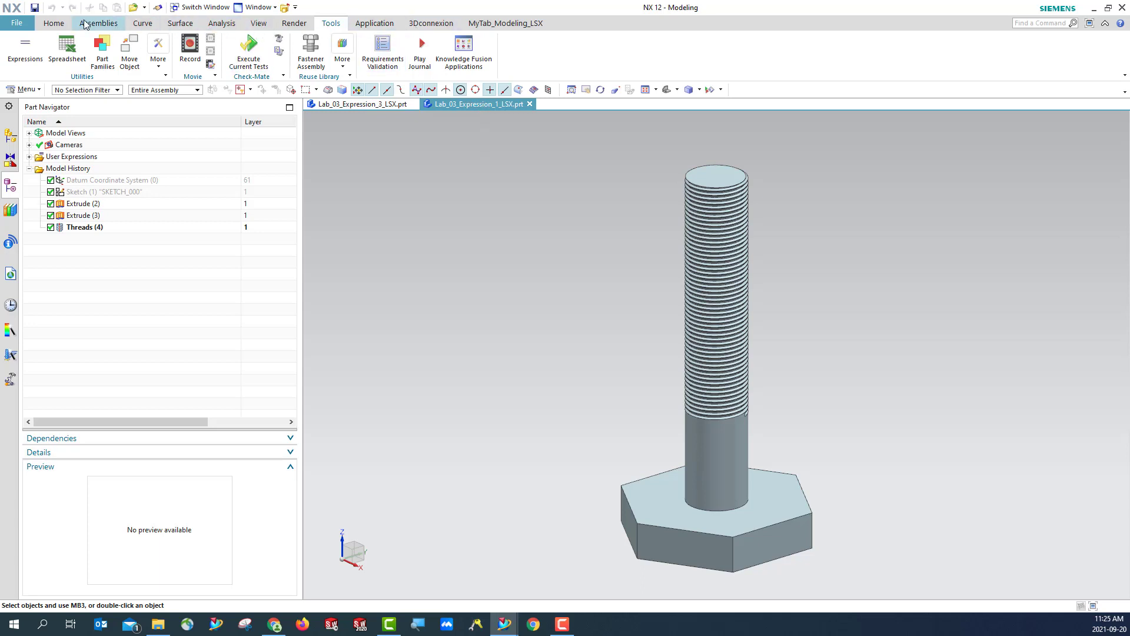
- Arrange the bolt and nut part windows side by side in a two-column window layout
left_click(257, 7)
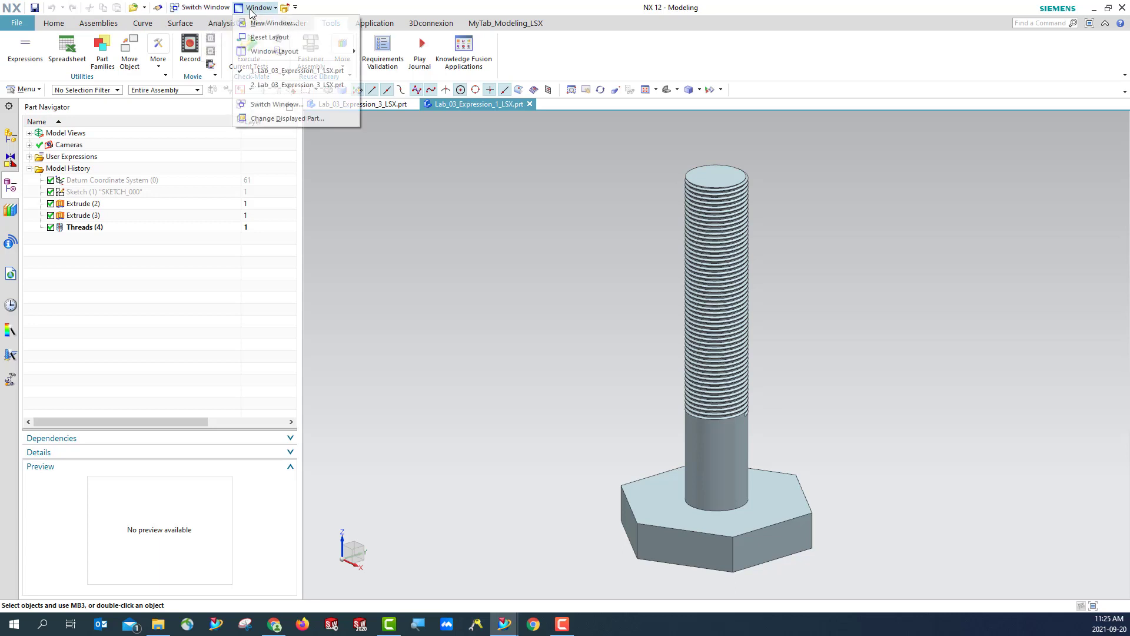
mouse_move(262, 57)
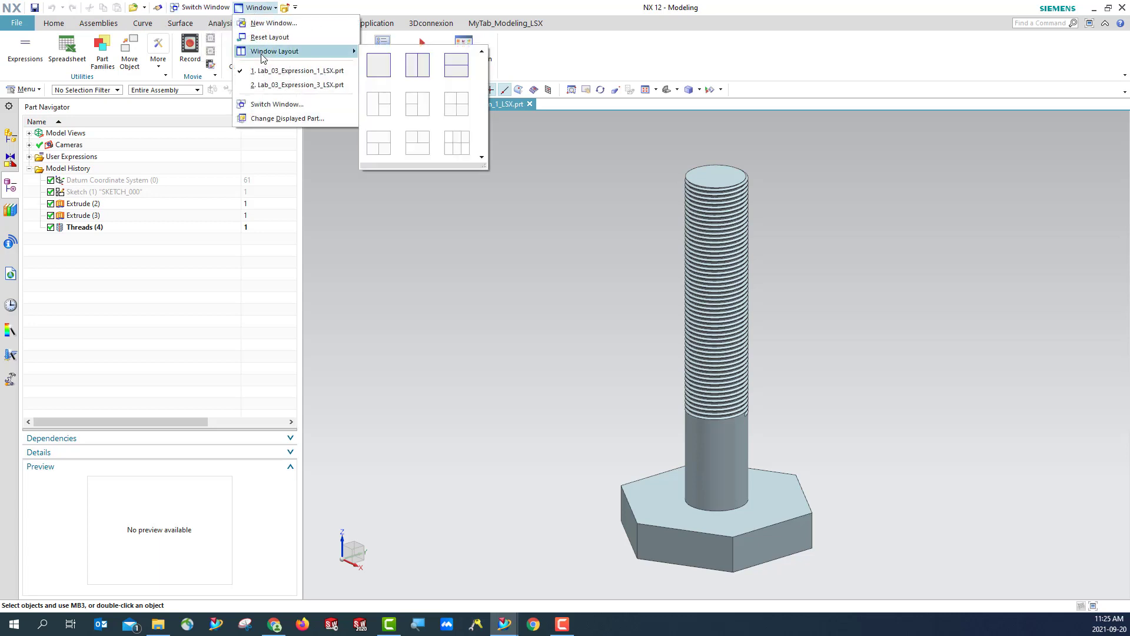
left_click(413, 69)
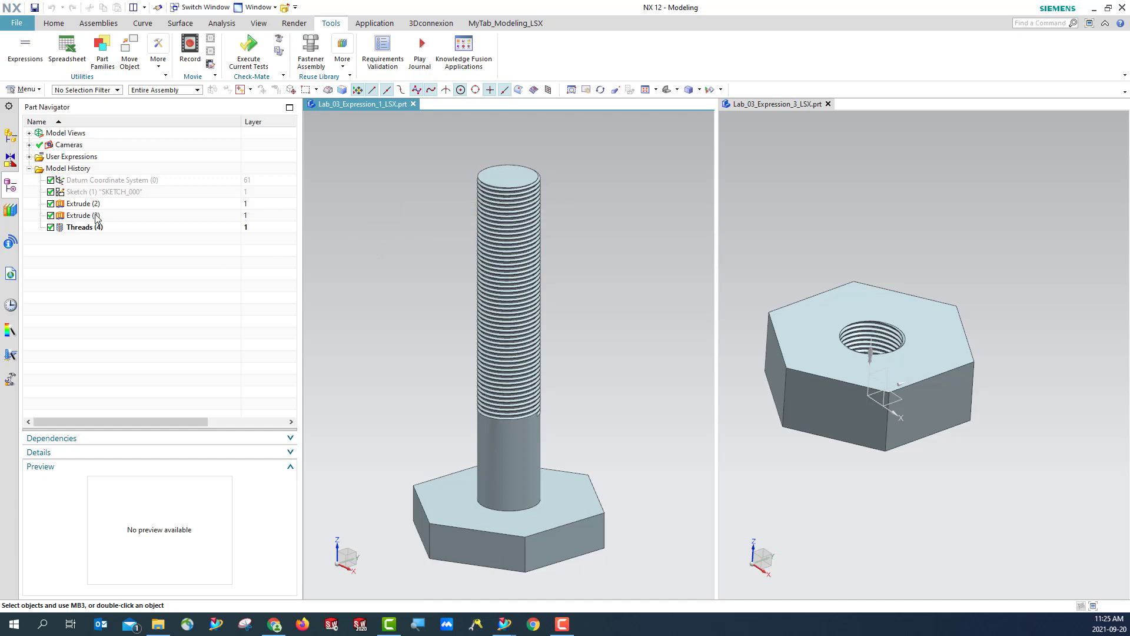
- Expand the bolt part's user expressions and set input_Bolt_MajorDiameter to 12
left_click(30, 157)
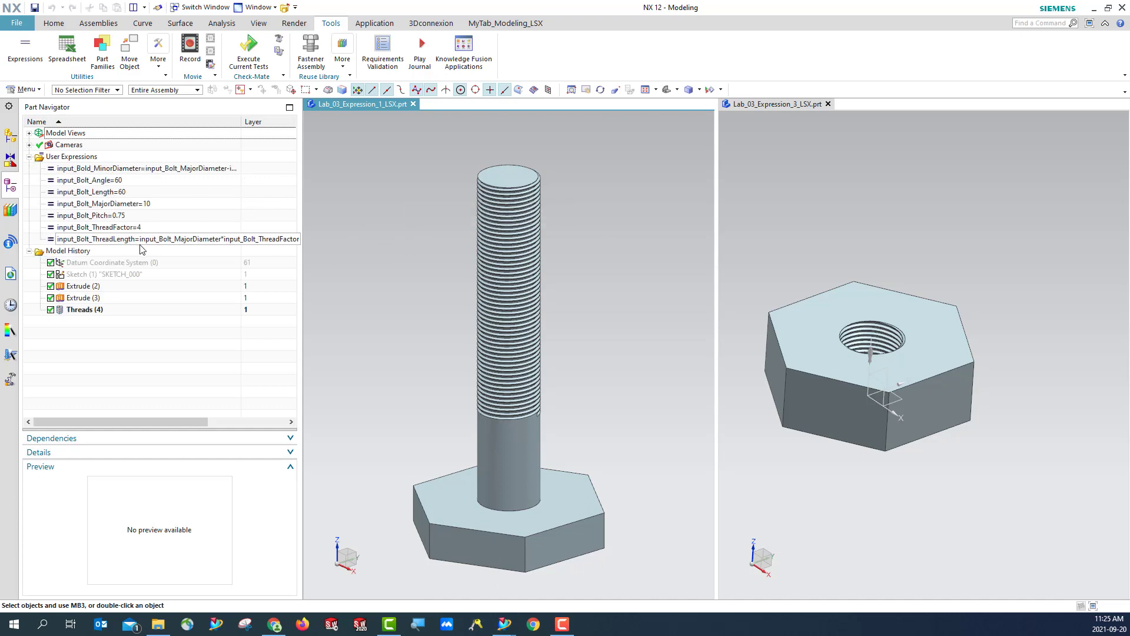
double_click(155, 204)
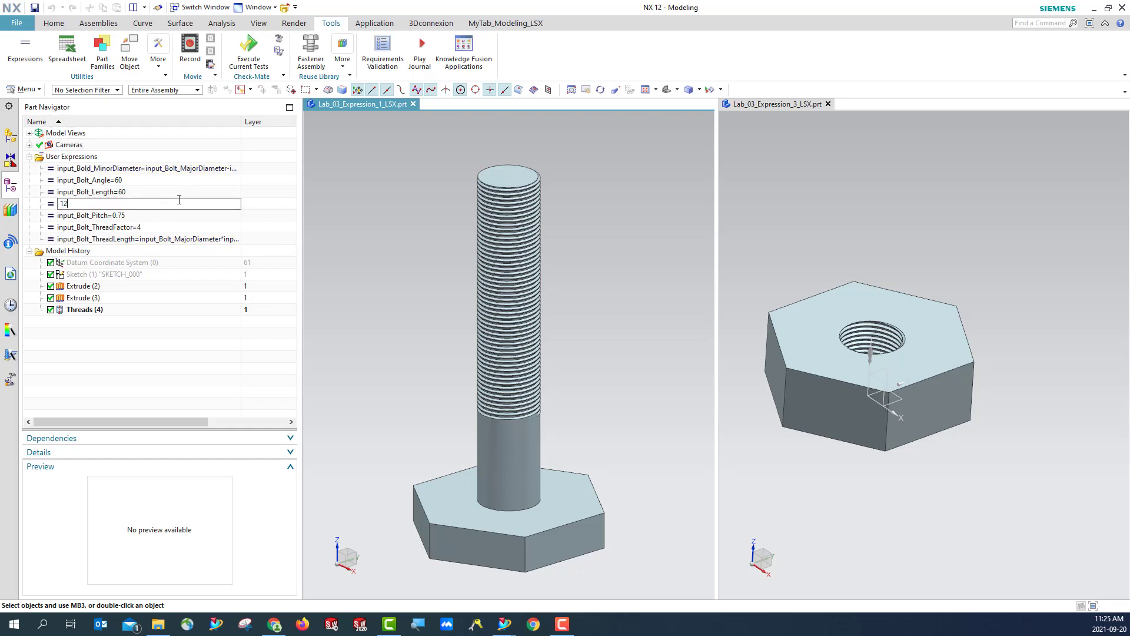
key("Return")
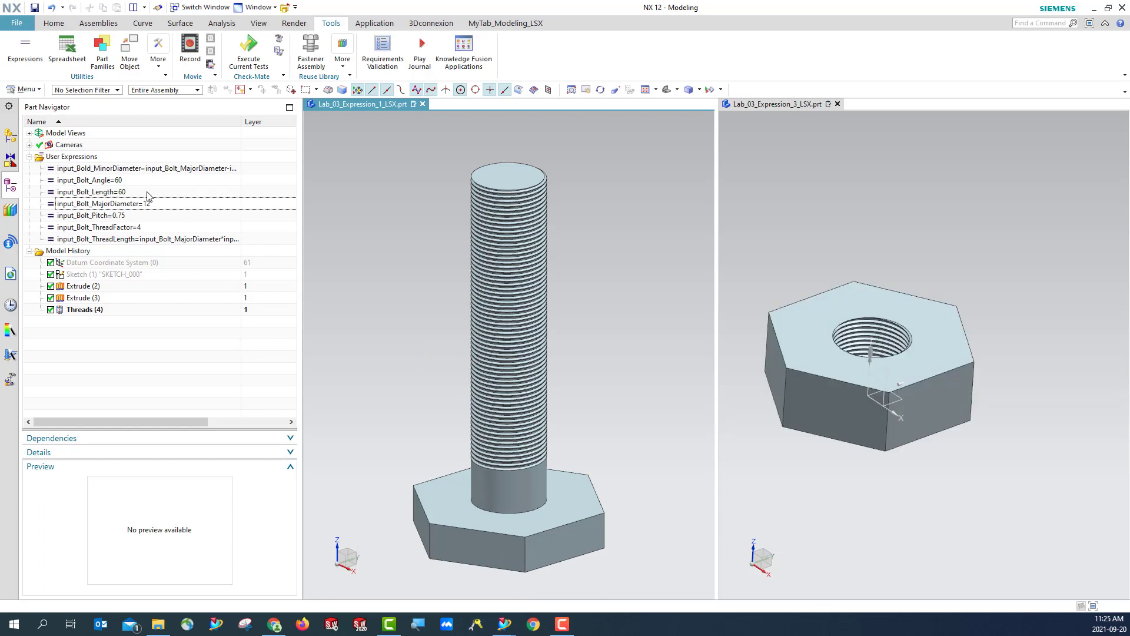
- Set the bolt's user expression input_Bolt_MajorDiameter to 20 and dismiss the update report
left_click(163, 205)
left_click(163, 205)
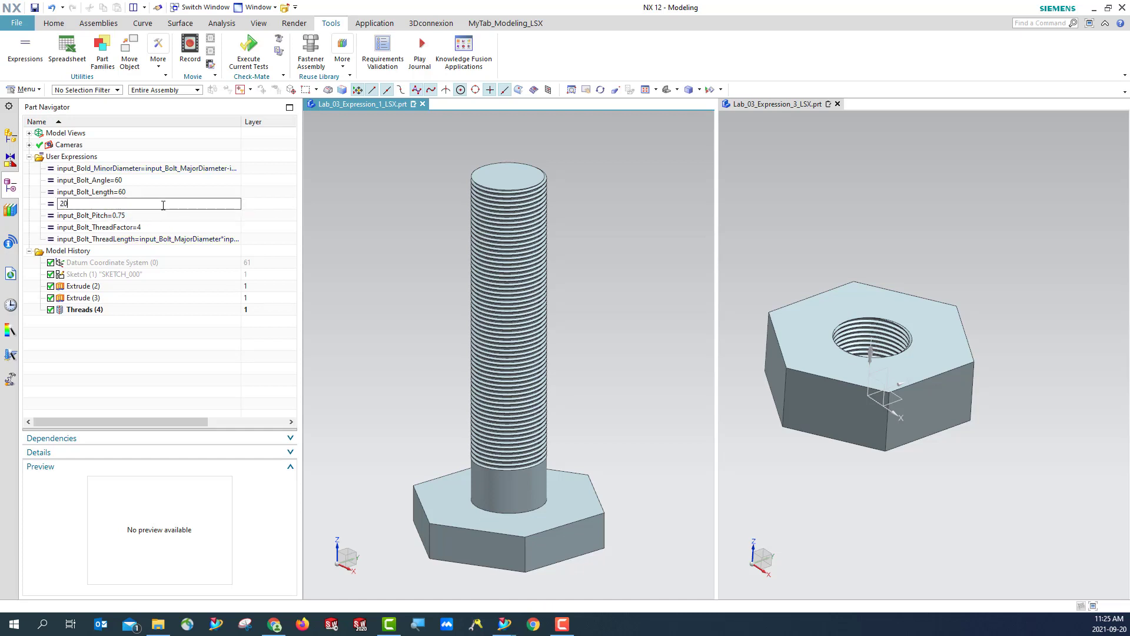
type("20")
key("Return")
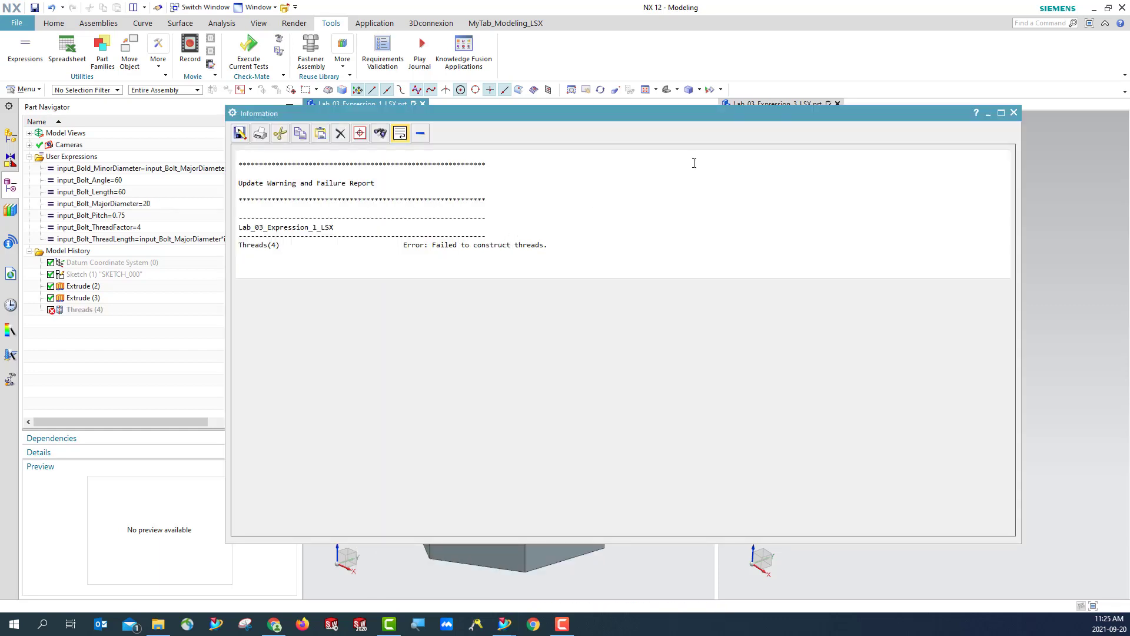
left_click(1013, 113)
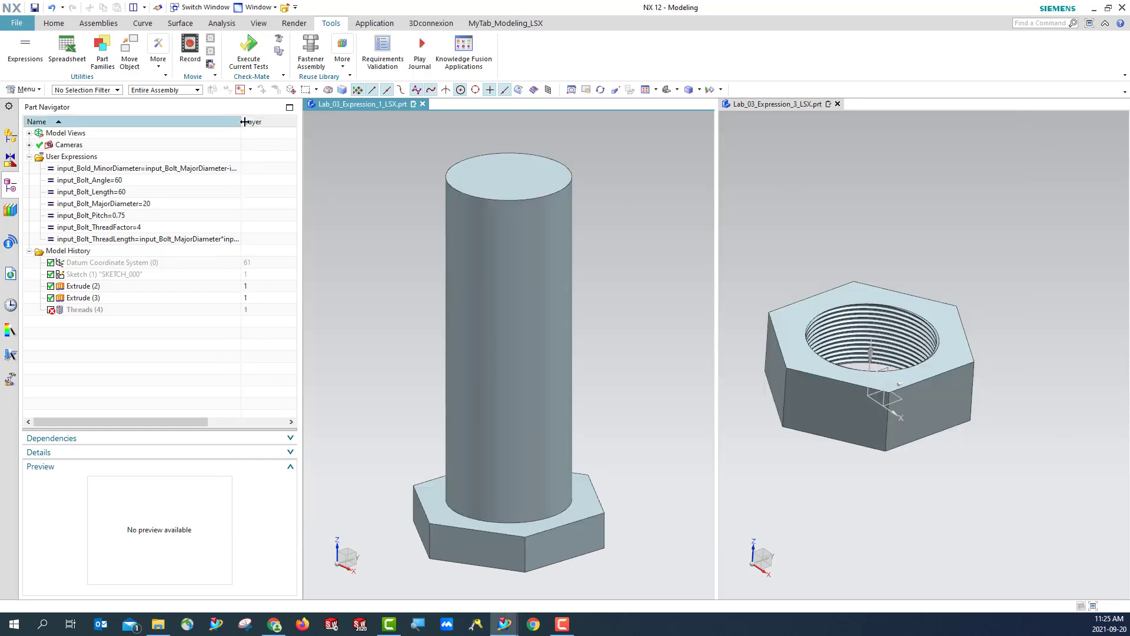
- Widen the name column of the bolt's model tree and set the user expression input_Bolt_Pitch to 1
left_click_drag(242, 121, 281, 120)
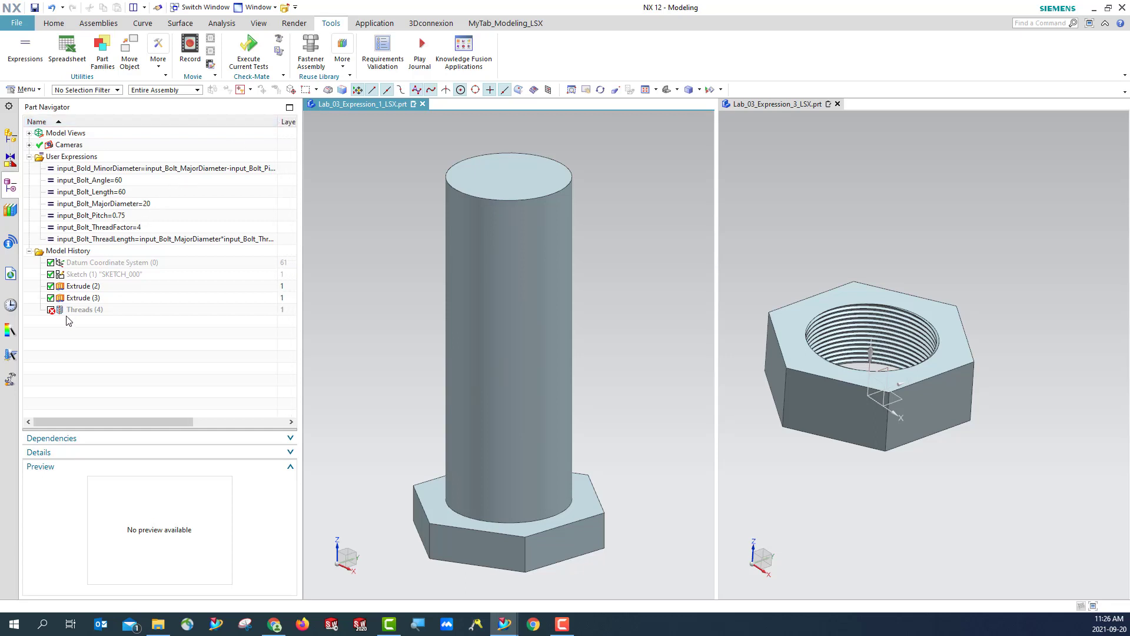
left_click(122, 218)
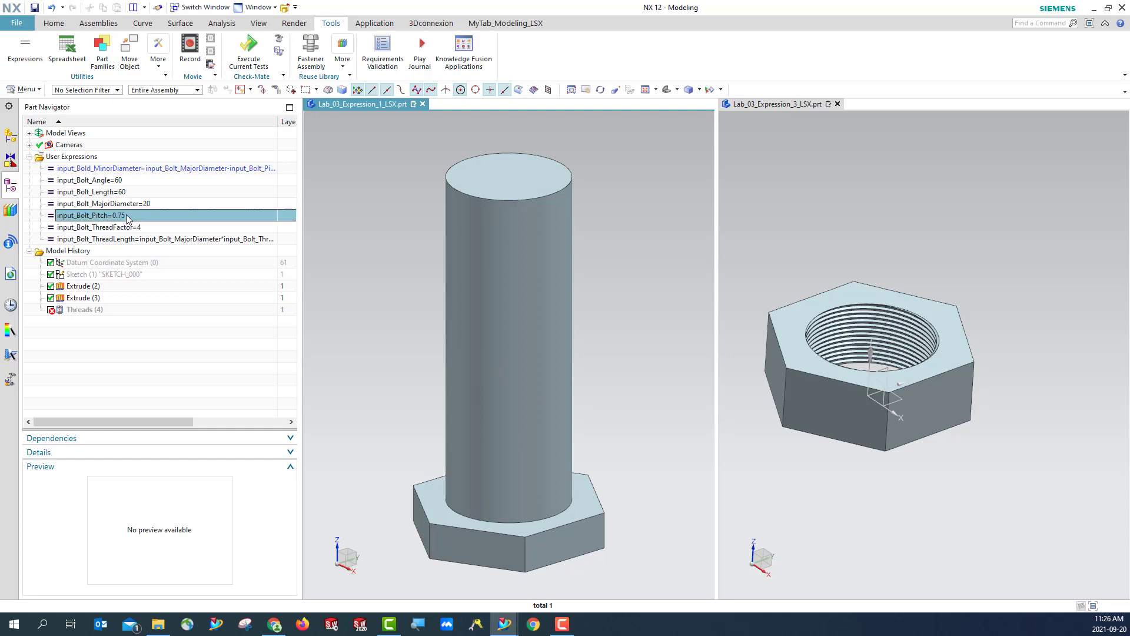
double_click(134, 216)
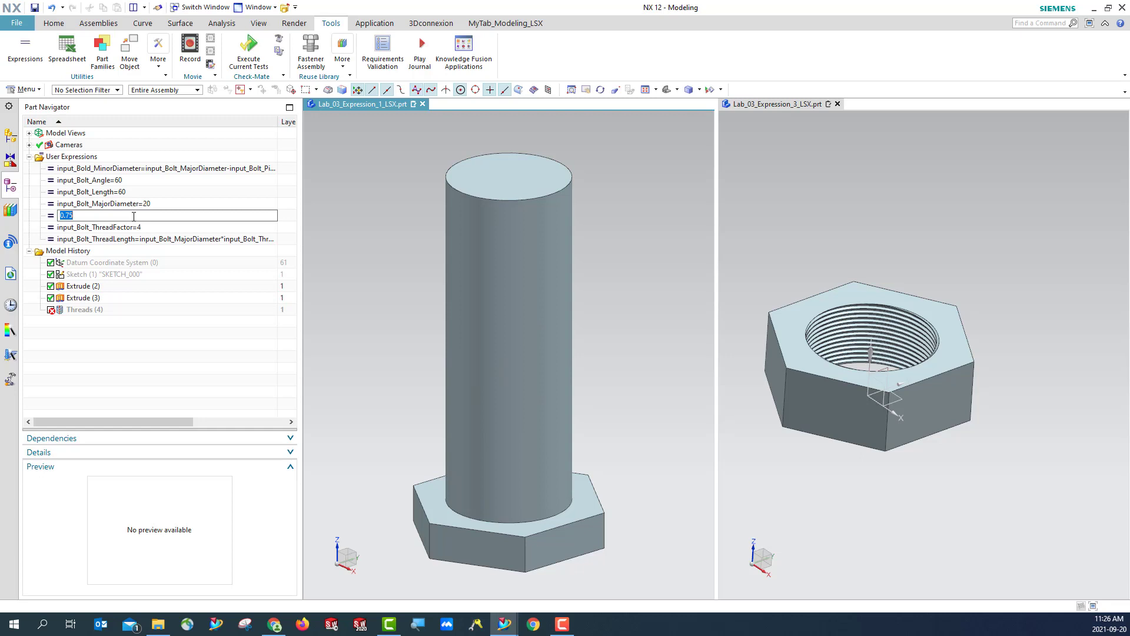
type("1")
key("Return")
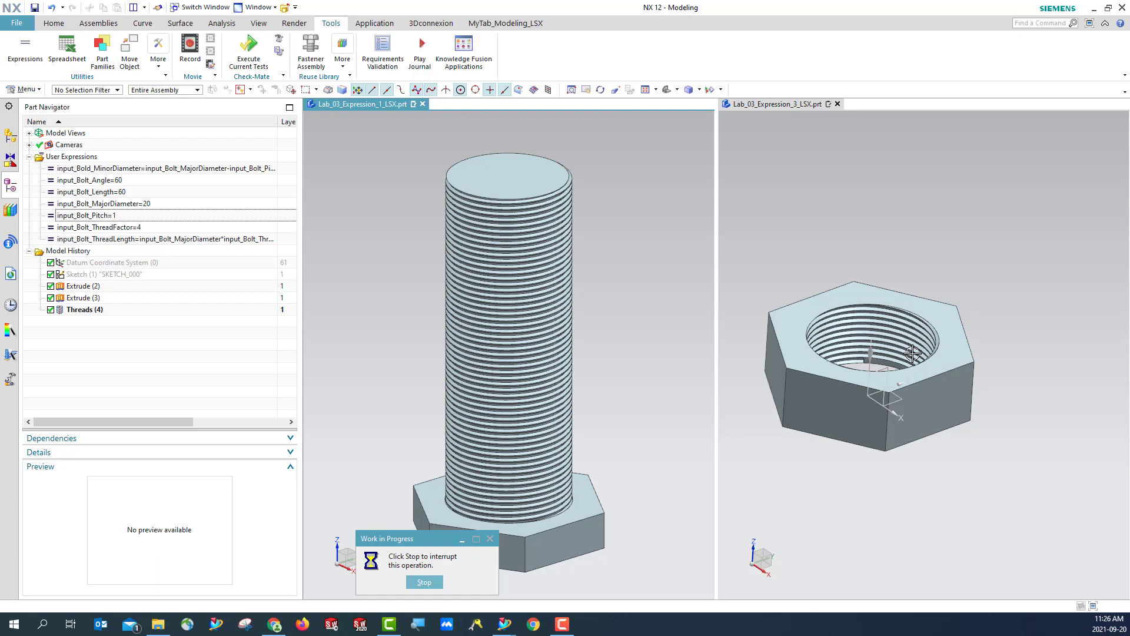
- Close the bolt part Lab_03_Expression_1_LSX.prt and save the nut part Lab_03_Expression_3_LSX.prt
left_click(795, 210)
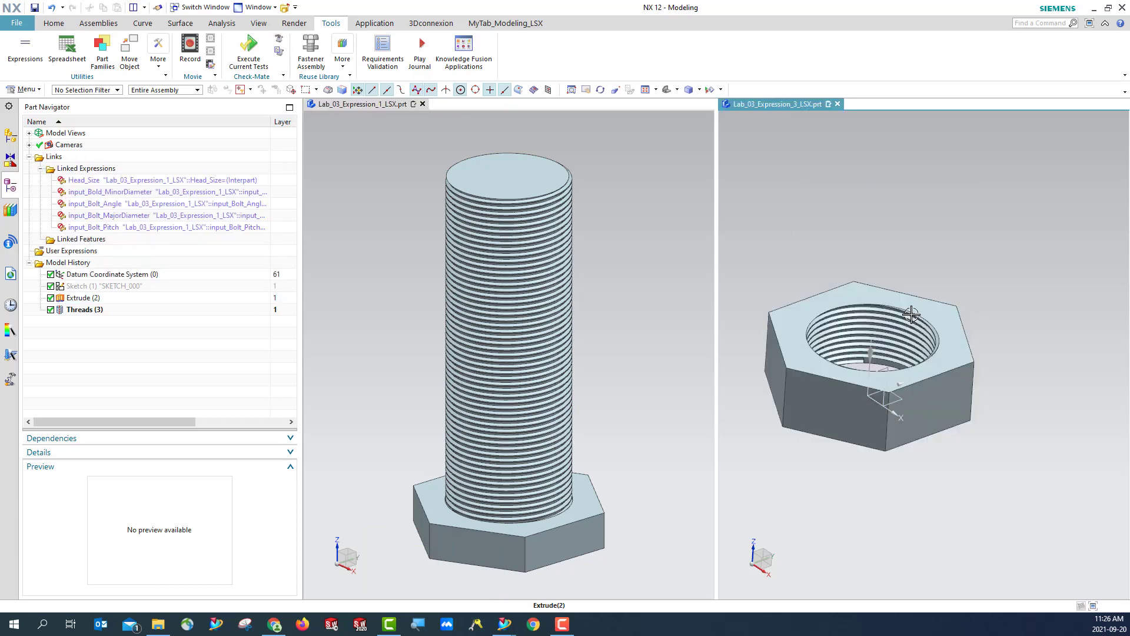
left_click(866, 219)
left_click(807, 179)
left_click(423, 104)
left_click(570, 333)
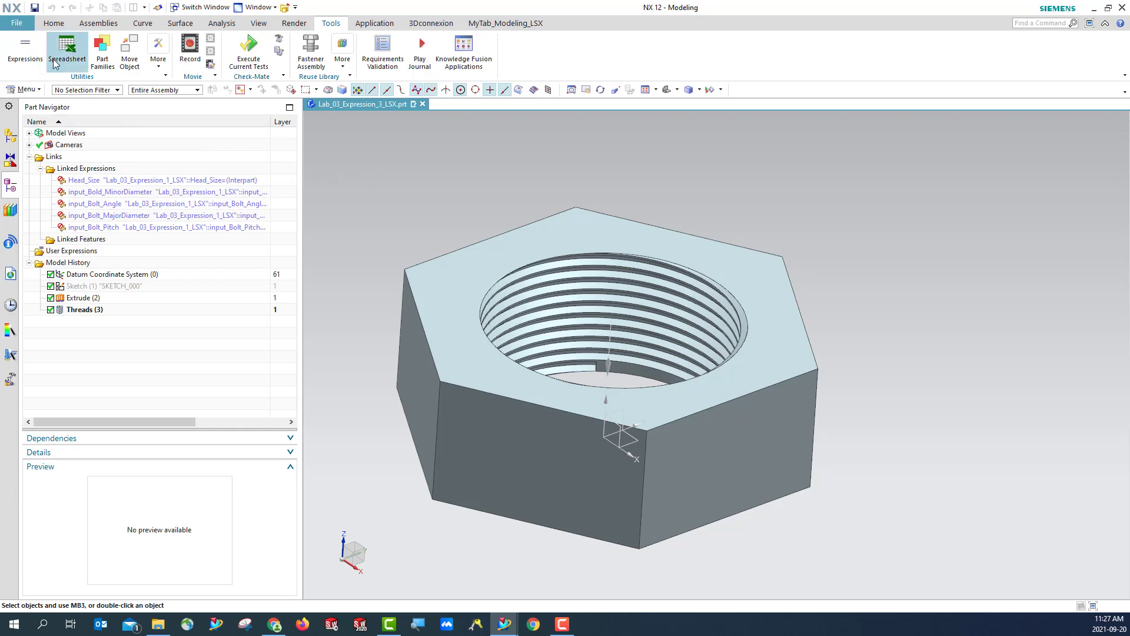
left_click(34, 10)
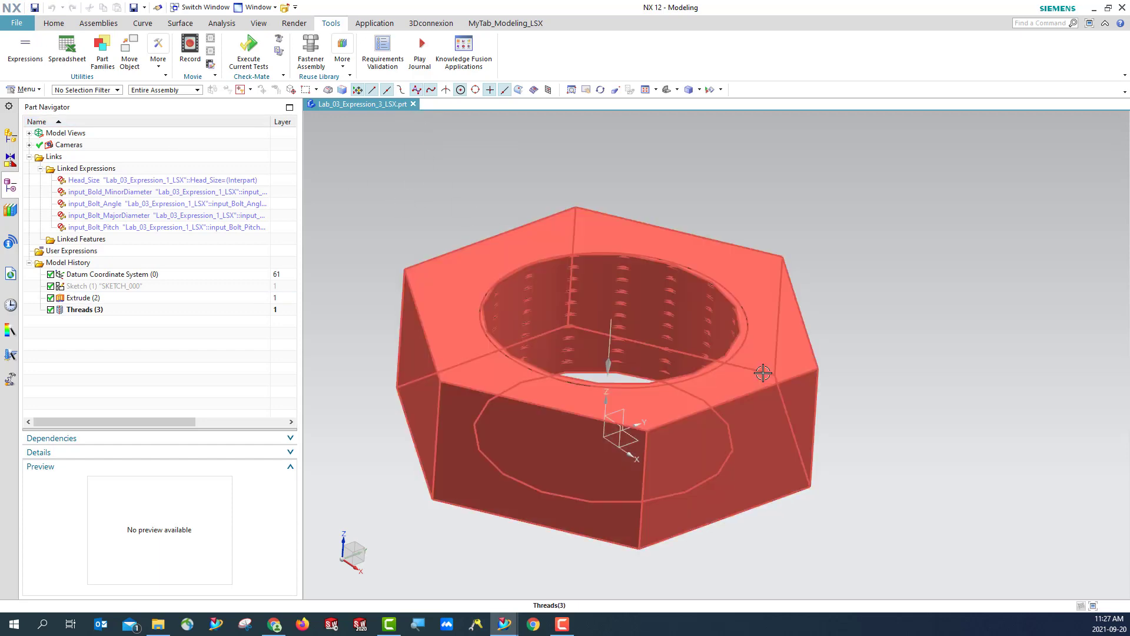
- Reopen the bolt part Lab_03_Expression_1_LSX.prt alongside the nut part
scroll(860, 422, "down", 3)
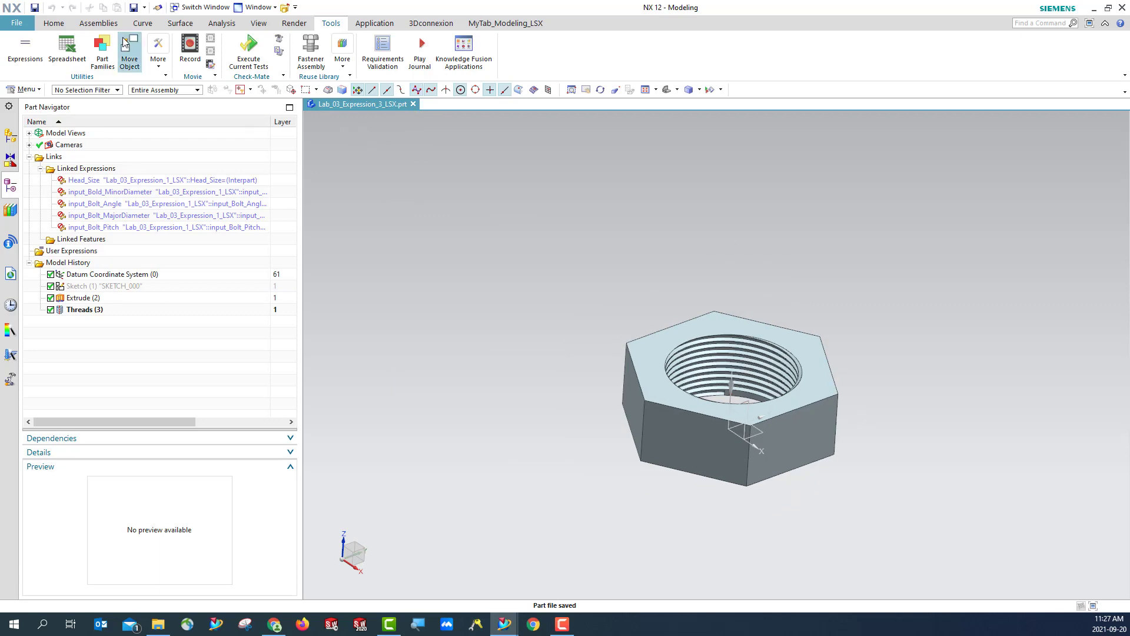
left_click(17, 23)
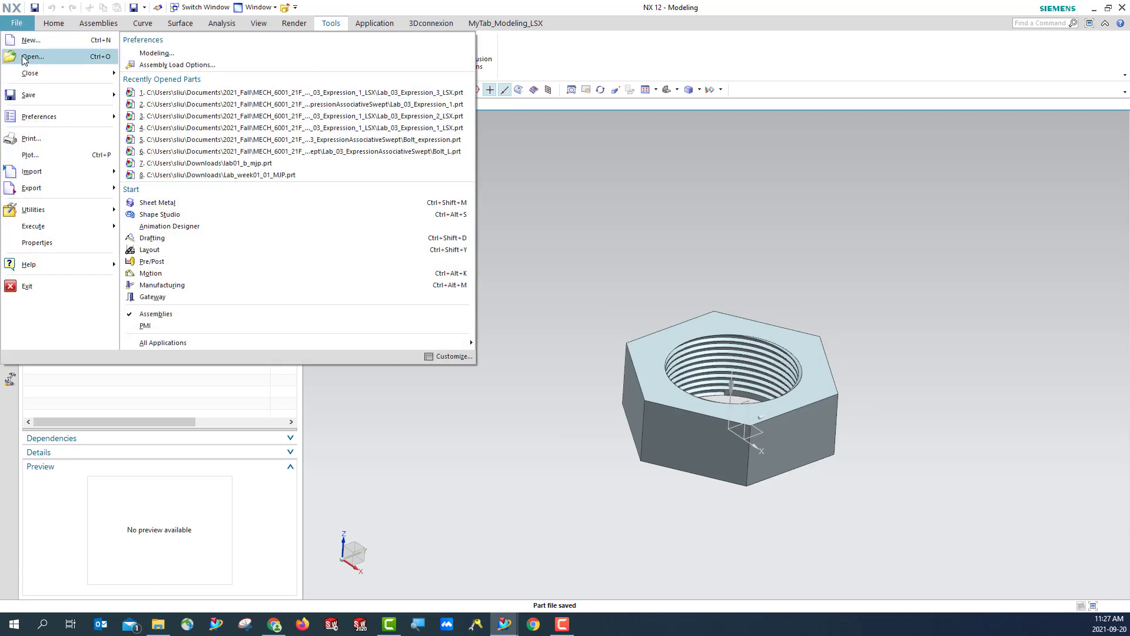
left_click(25, 57)
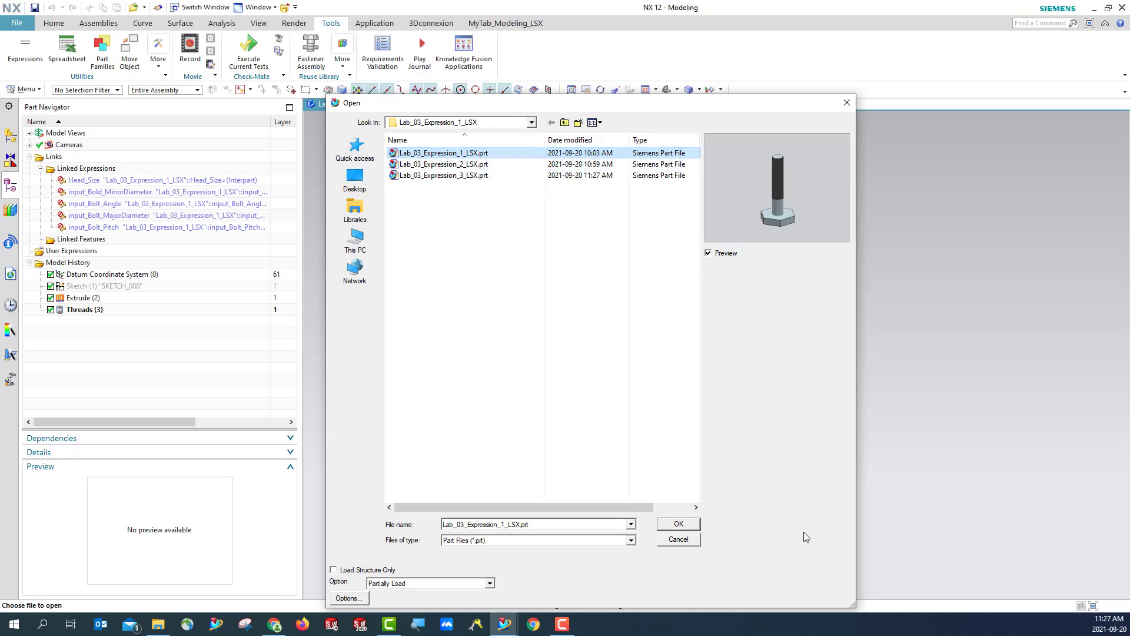
left_click(697, 524)
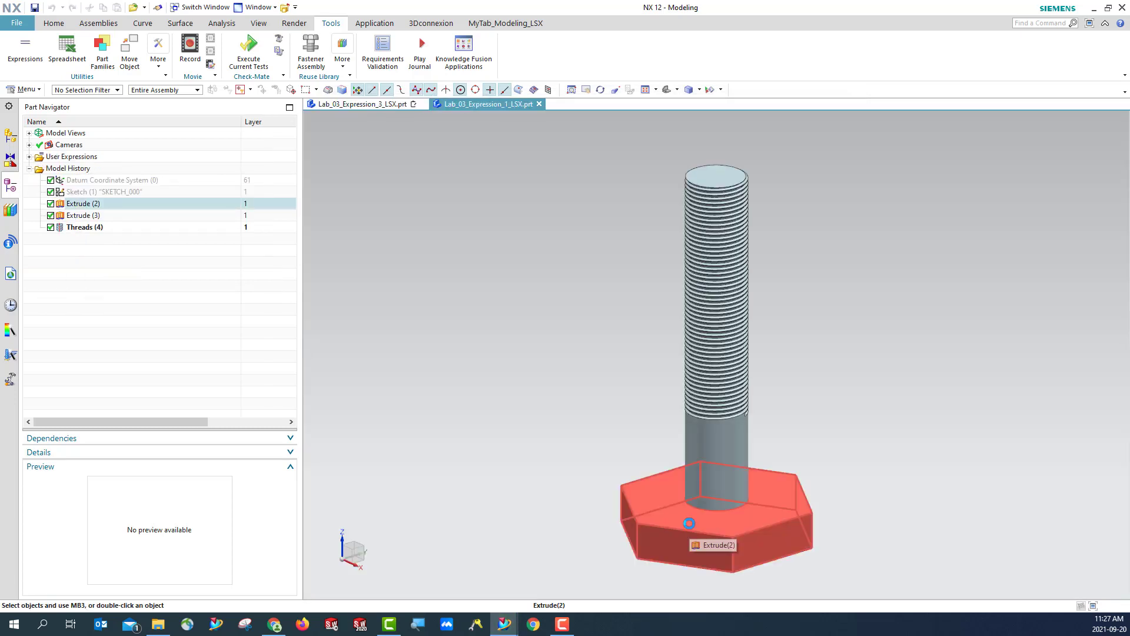
- Compare the nut with the reopened bolt, collapse the nut's linked expressions and save the nut part Lab_03_Expression_3_LSX.prt
left_click(362, 104)
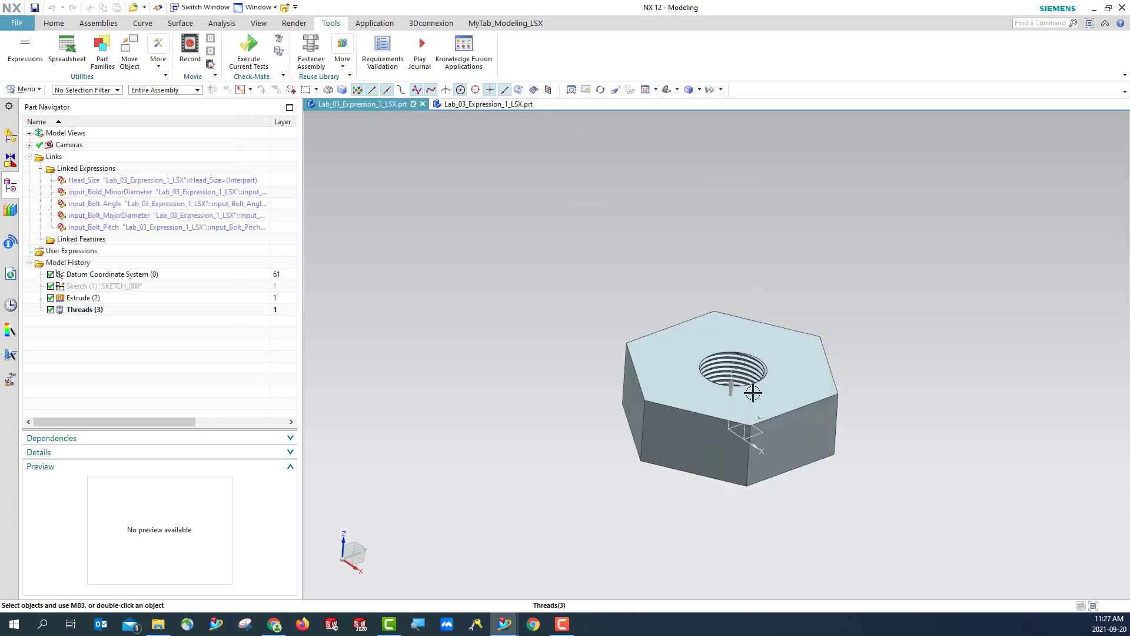
left_click(477, 106)
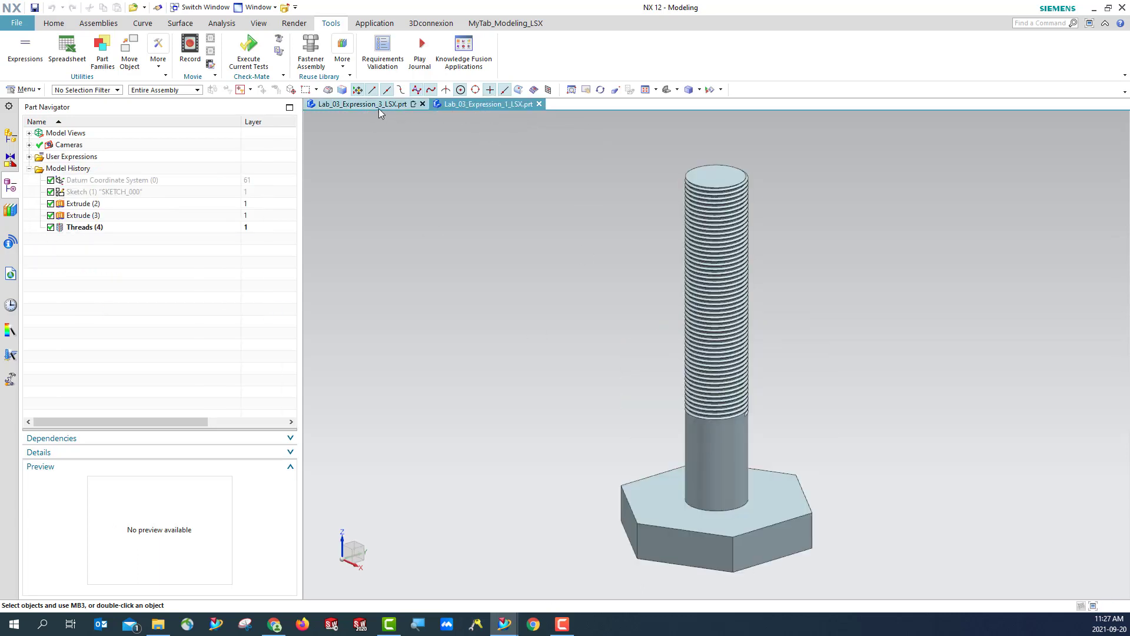
left_click(378, 108)
left_click(457, 105)
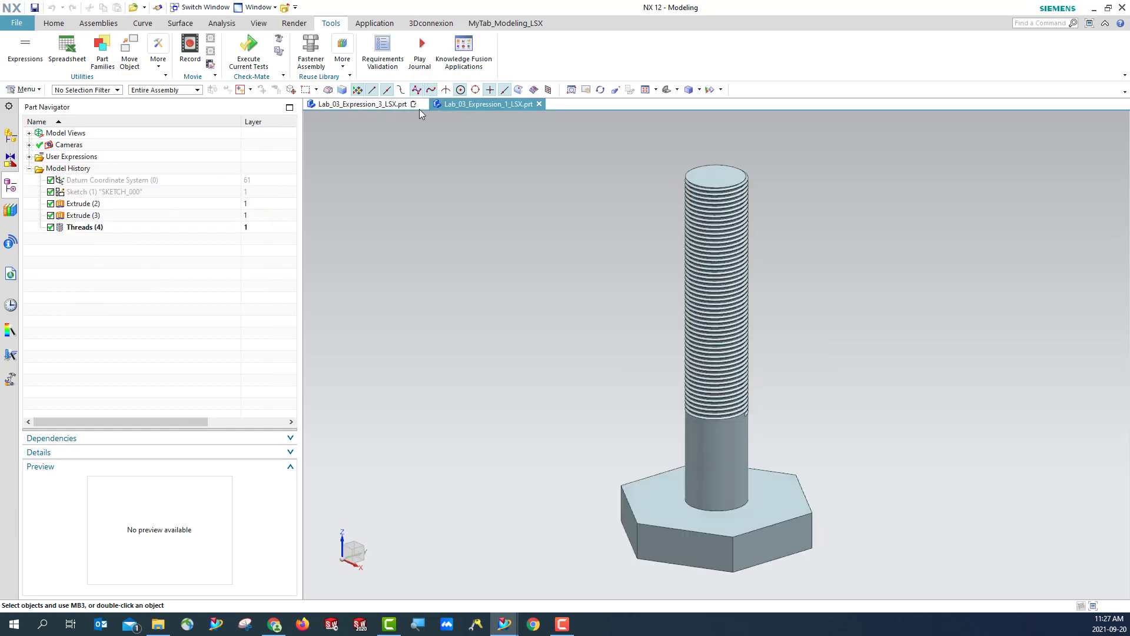
left_click(383, 104)
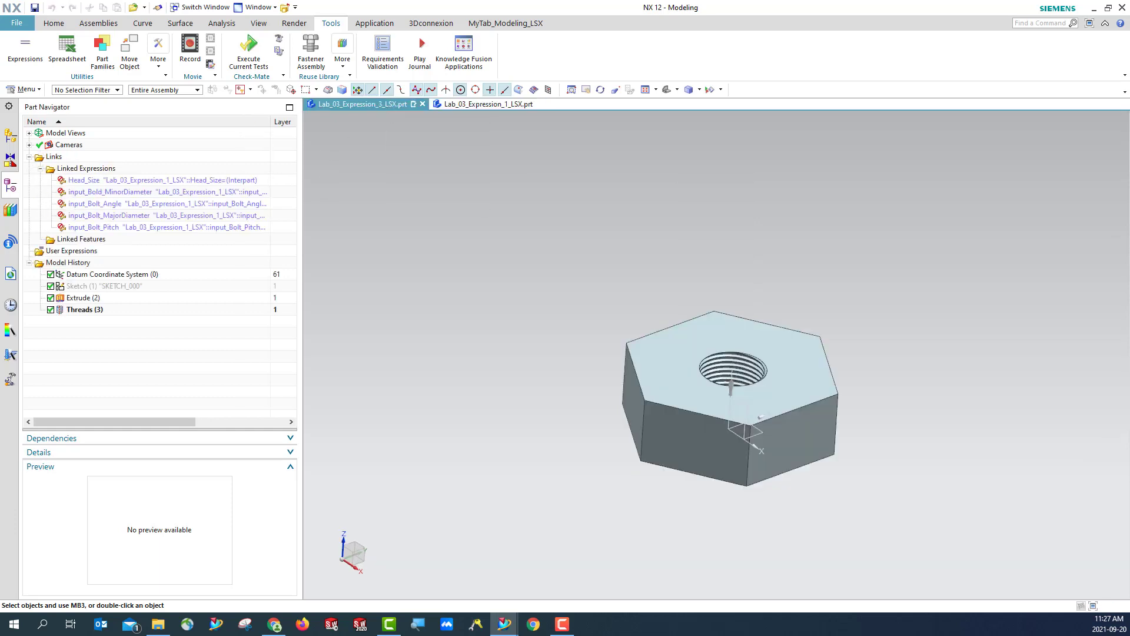
left_click(40, 169)
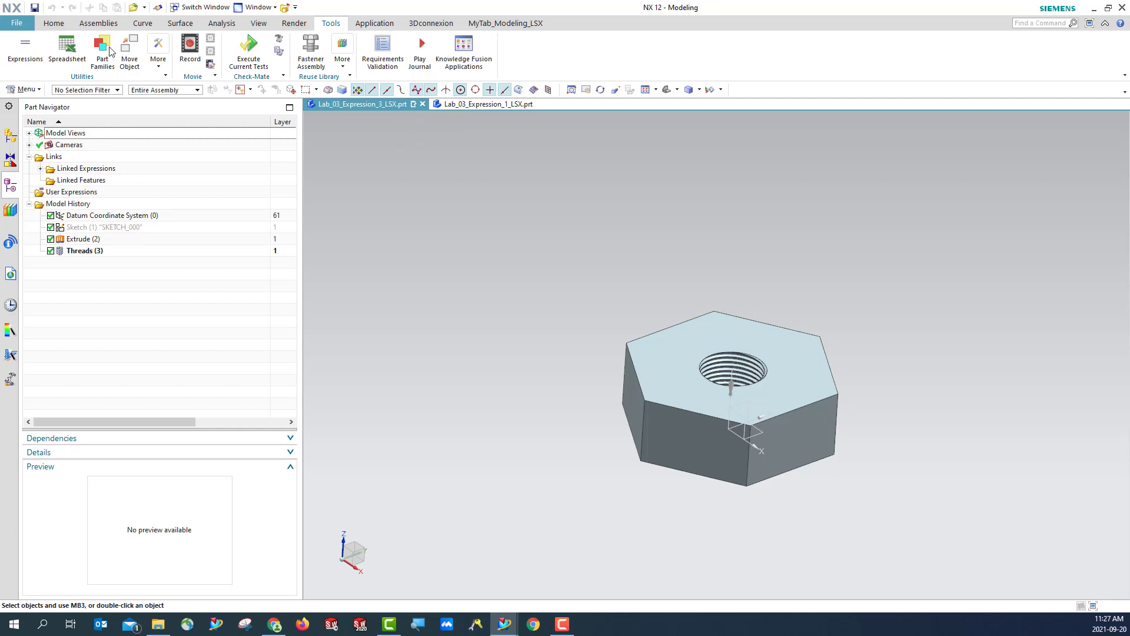
left_click(34, 8)
- In the bolt part, set the user expressions input_Bolt_MajorDiameter to 12 and input_Bolt_Pitch to 1
left_click(468, 107)
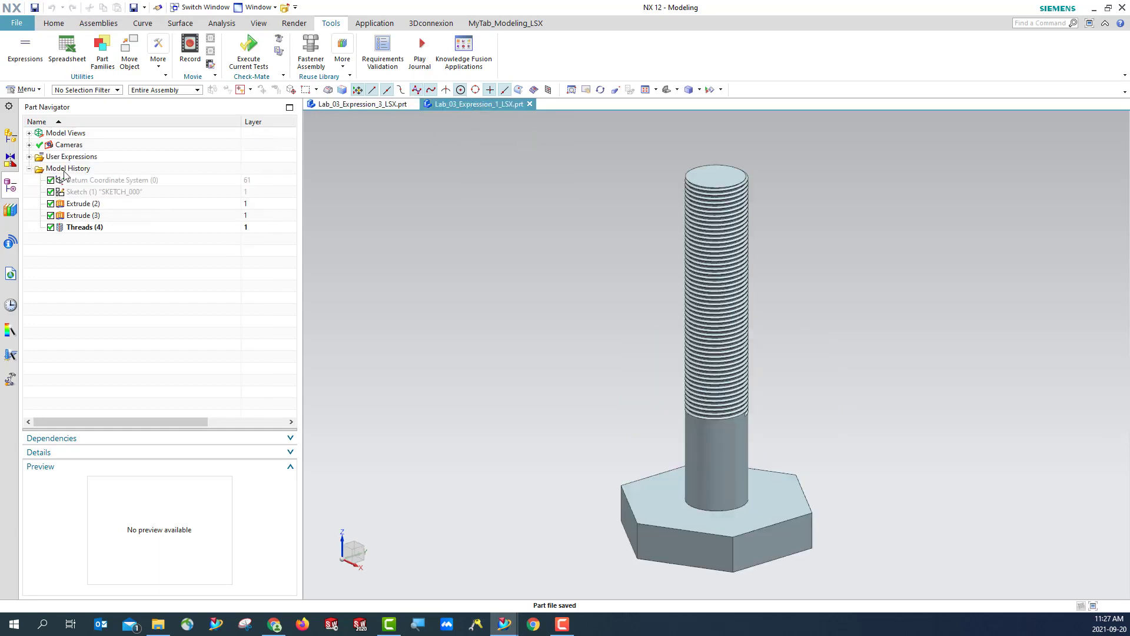
left_click(29, 157)
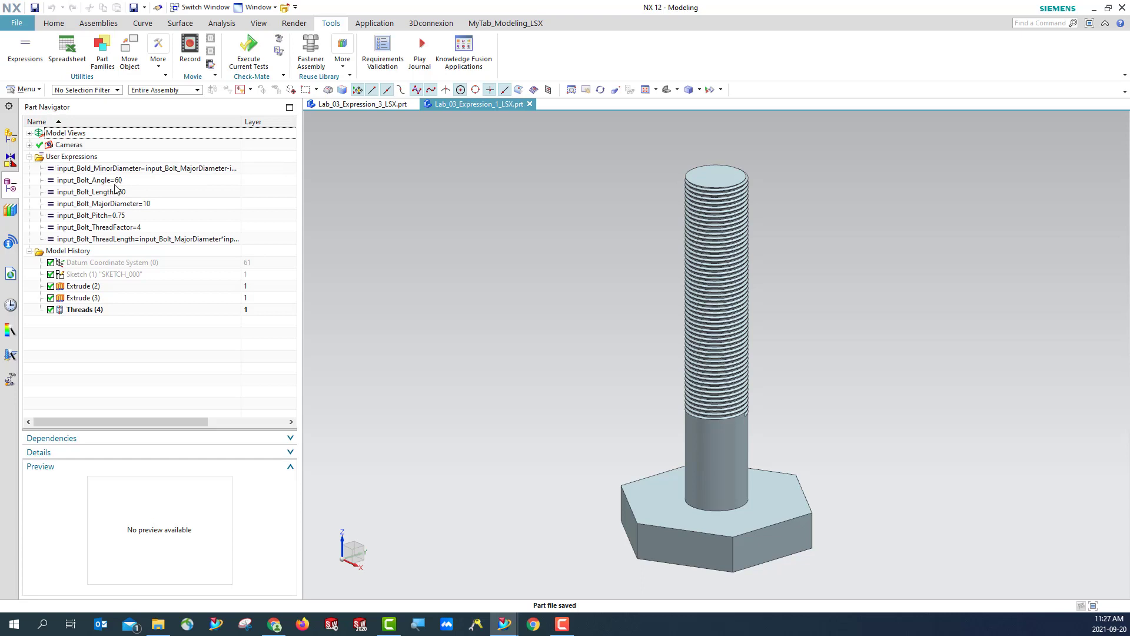
left_click_drag(241, 121, 271, 121)
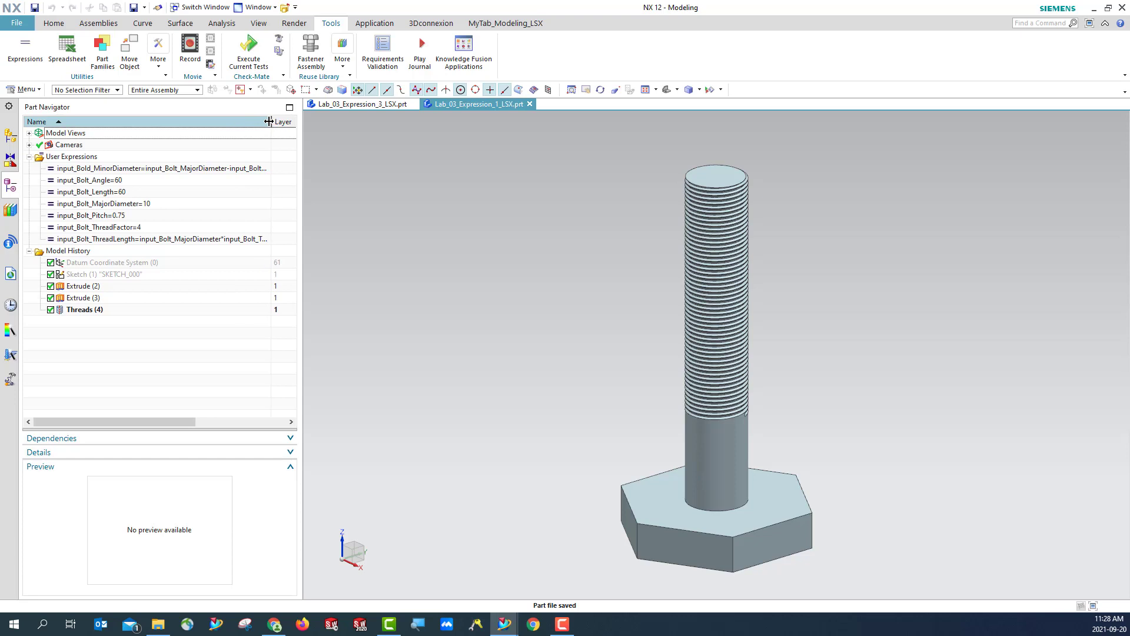
double_click(152, 204)
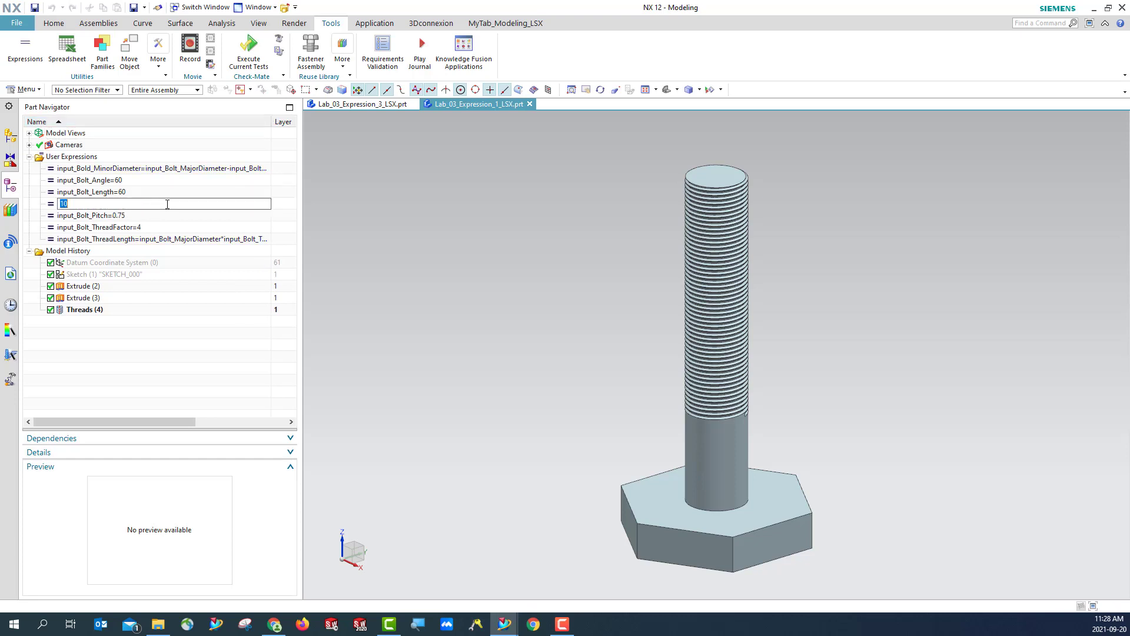
key("Return")
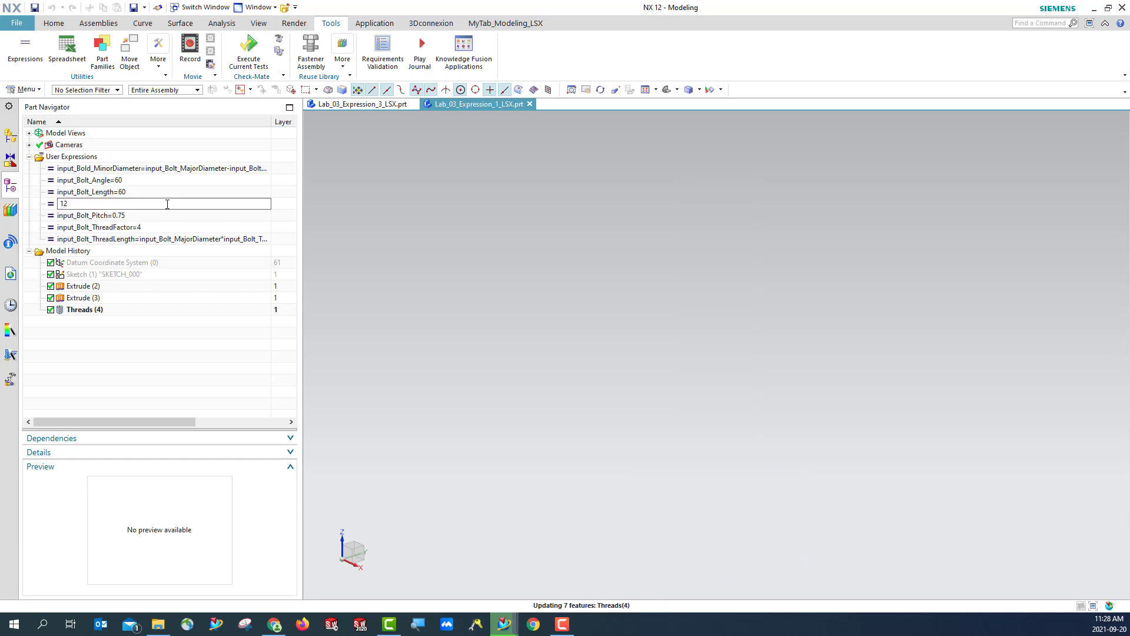
double_click(132, 217)
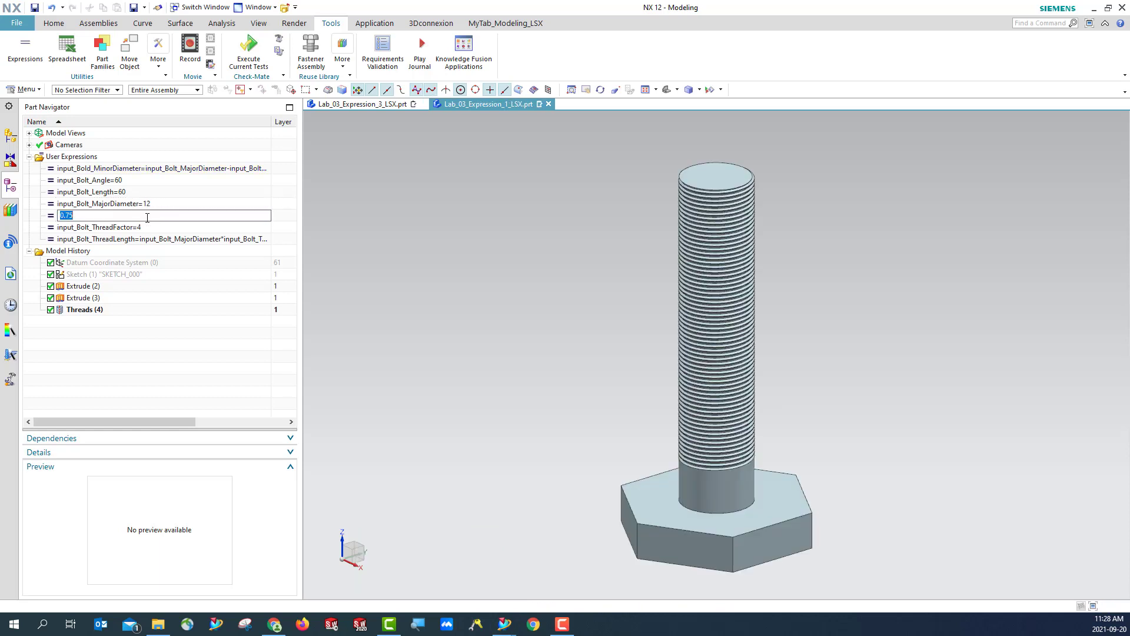
key("Return")
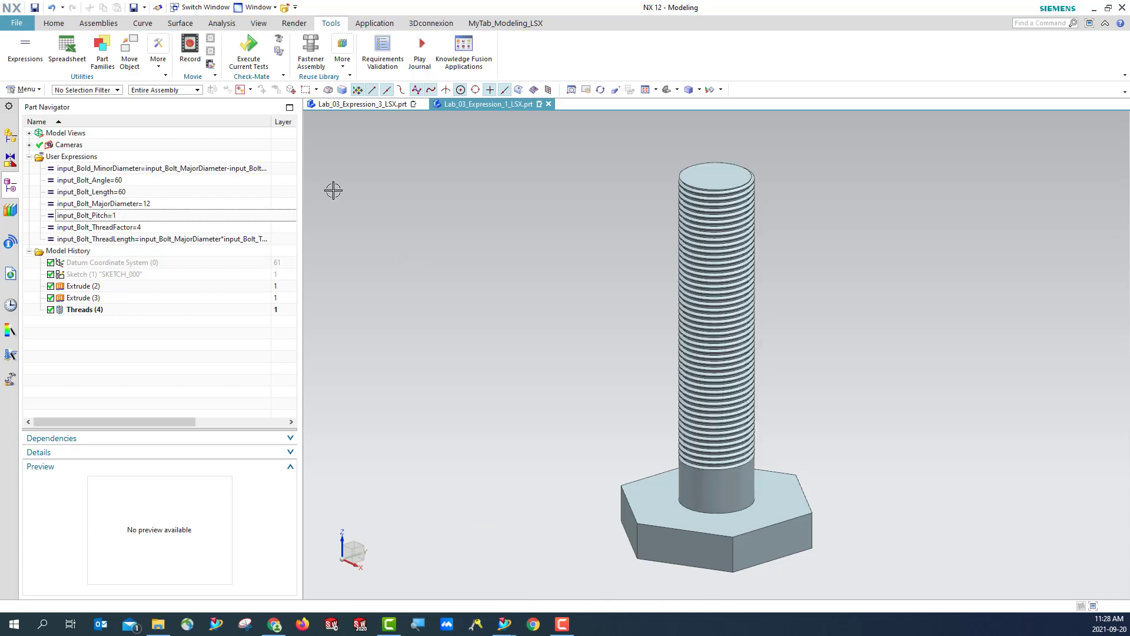
- Check the values of input_Bolt_MajorDiameter, nut_majorDiameter and nut_Pitch in the nut part's expressions
left_click(365, 105)
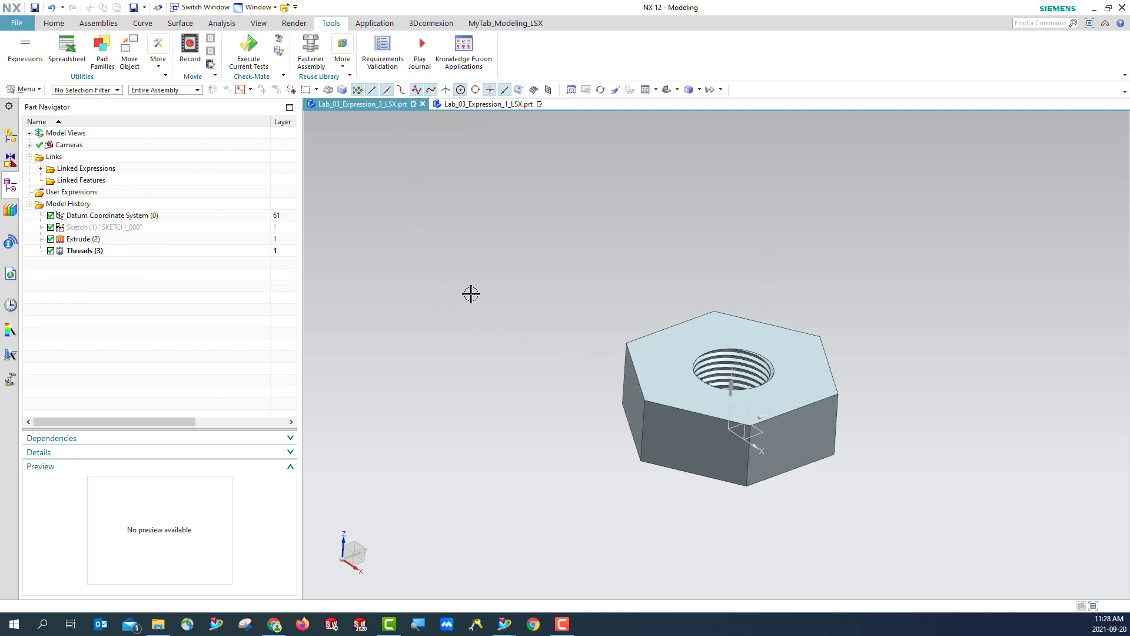
key("ctrl+e")
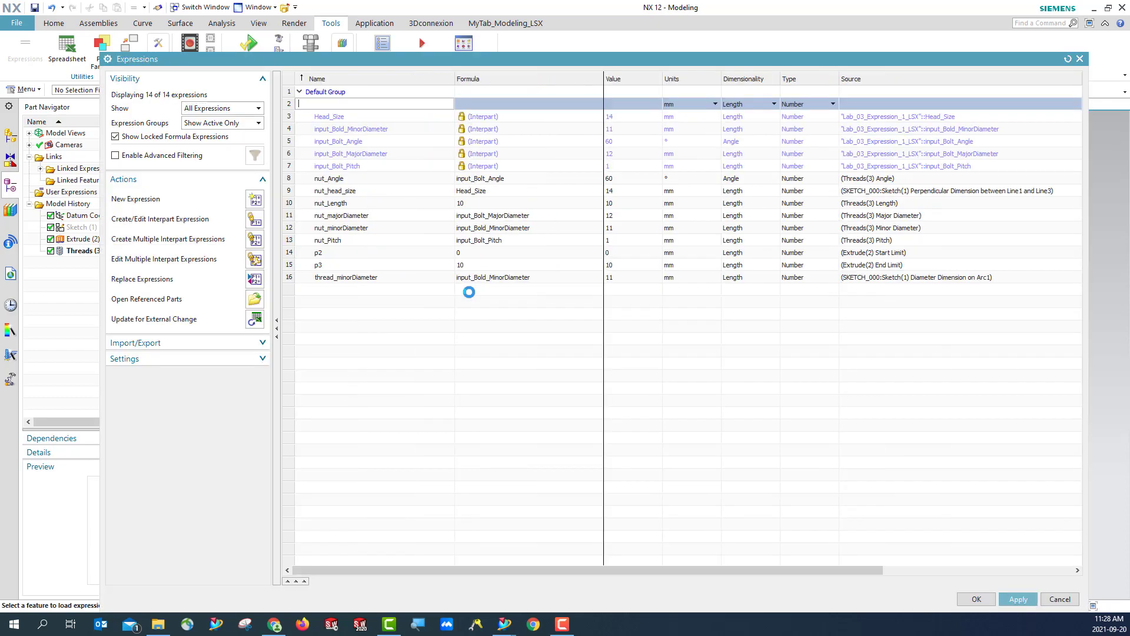
left_click(618, 156)
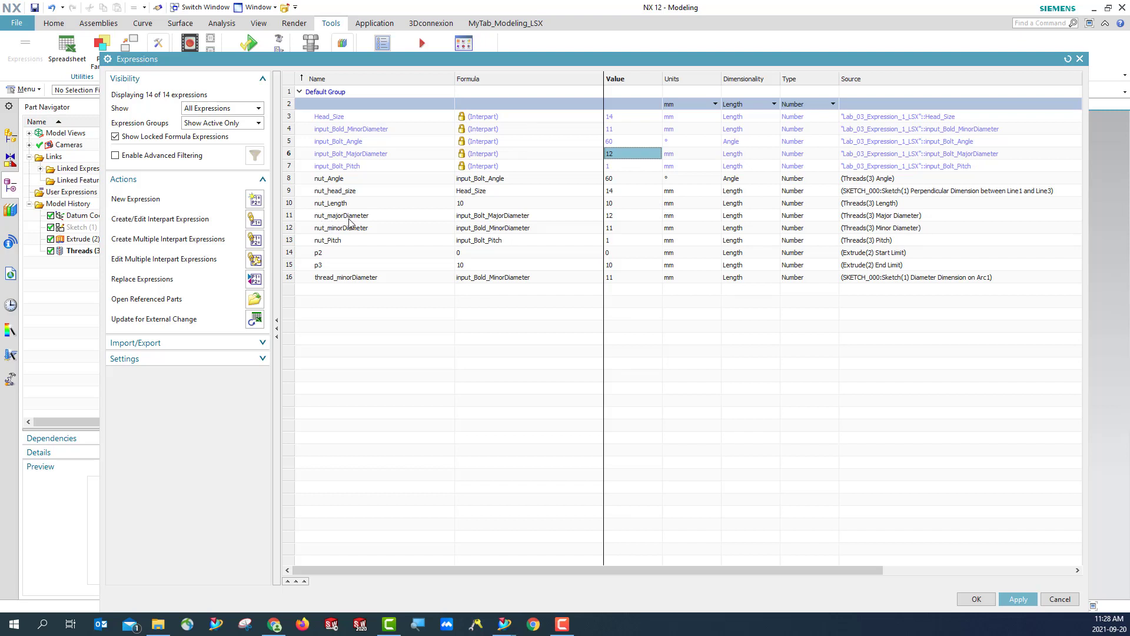
left_click(617, 216)
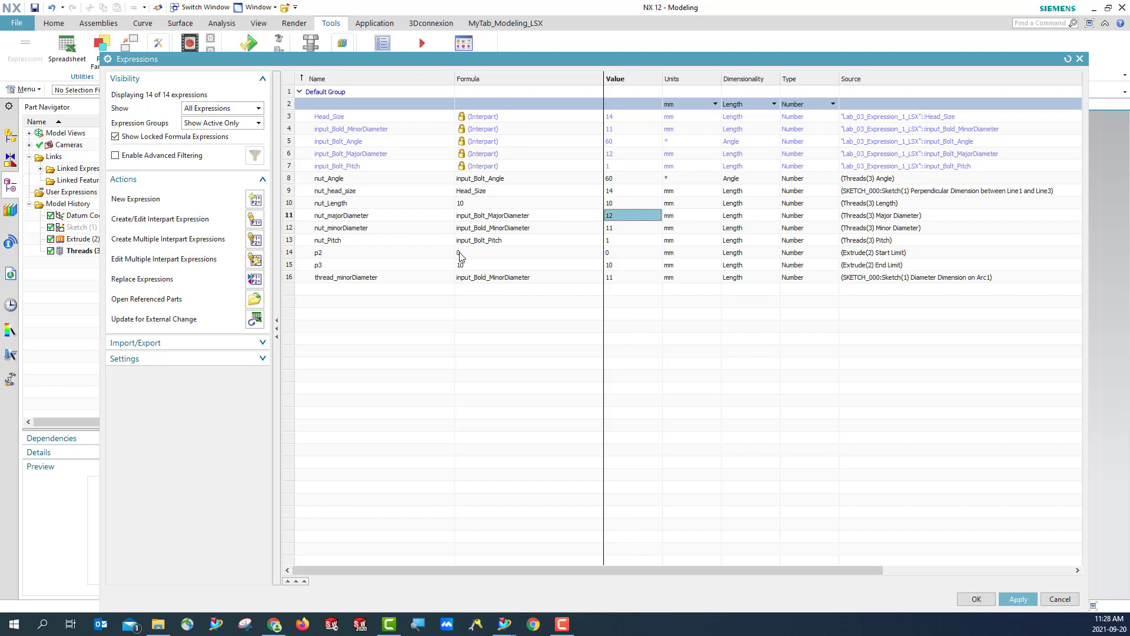
left_click(619, 241)
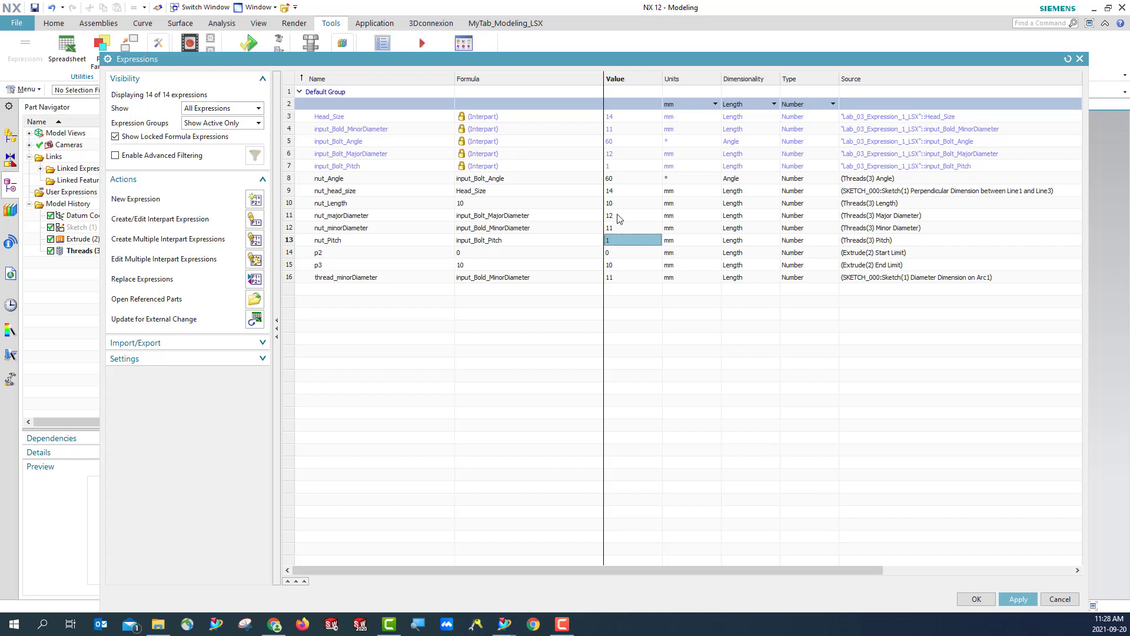
left_click(620, 217)
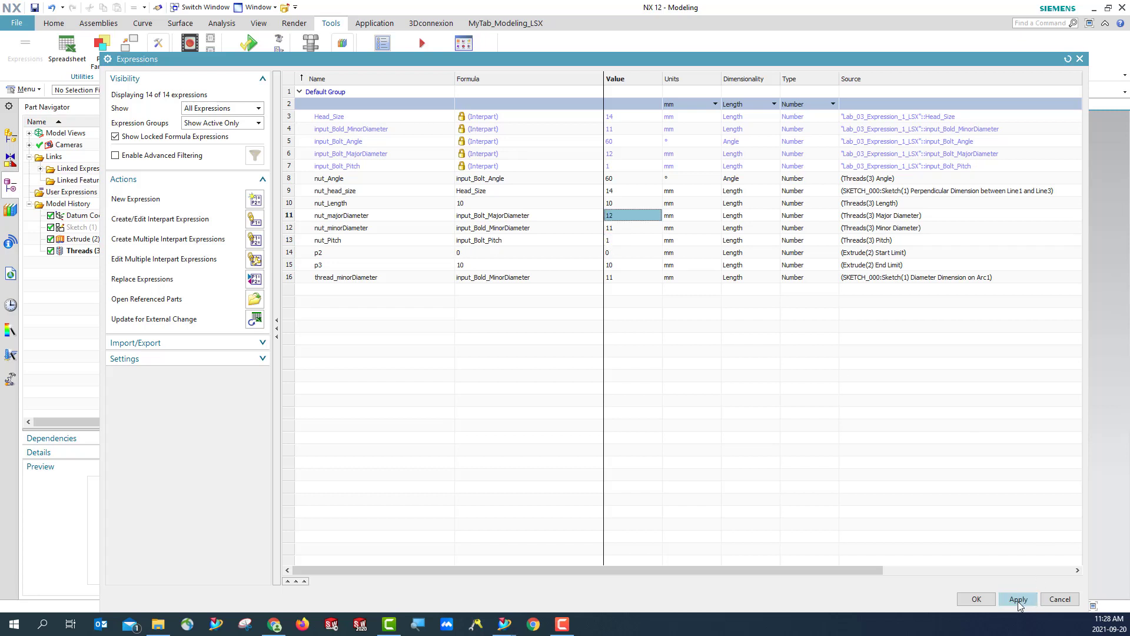
left_click(975, 602)
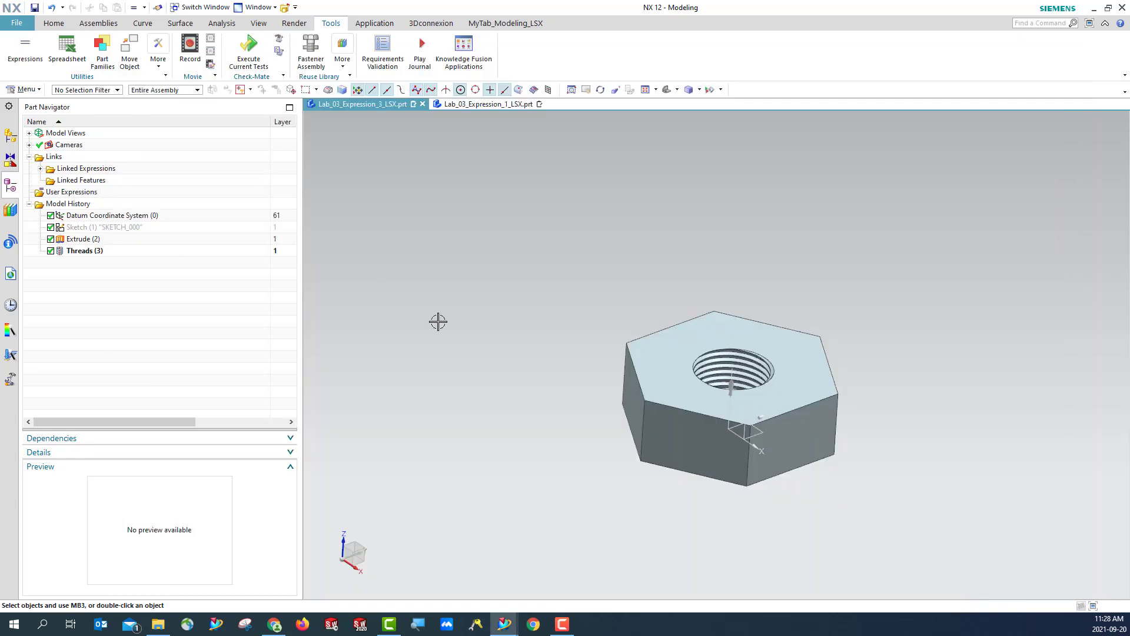
- Save the nut part Lab_03_Expression_3_LSX.prt and the bolt part Lab_03_Expression_1_LSX.prt
left_click(34, 7)
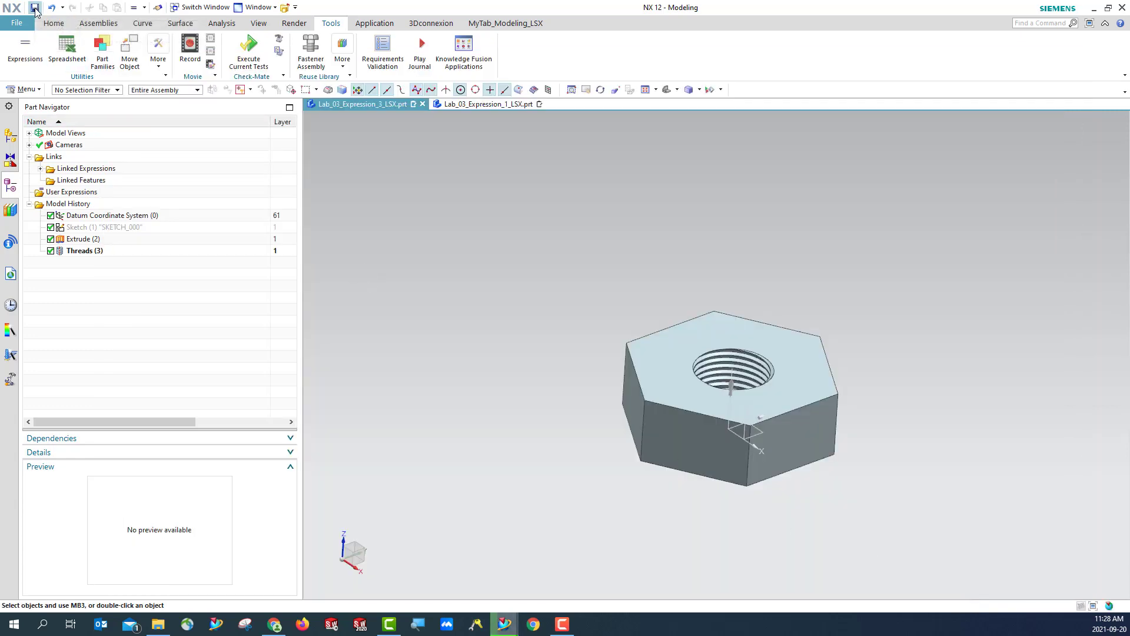
left_click(460, 105)
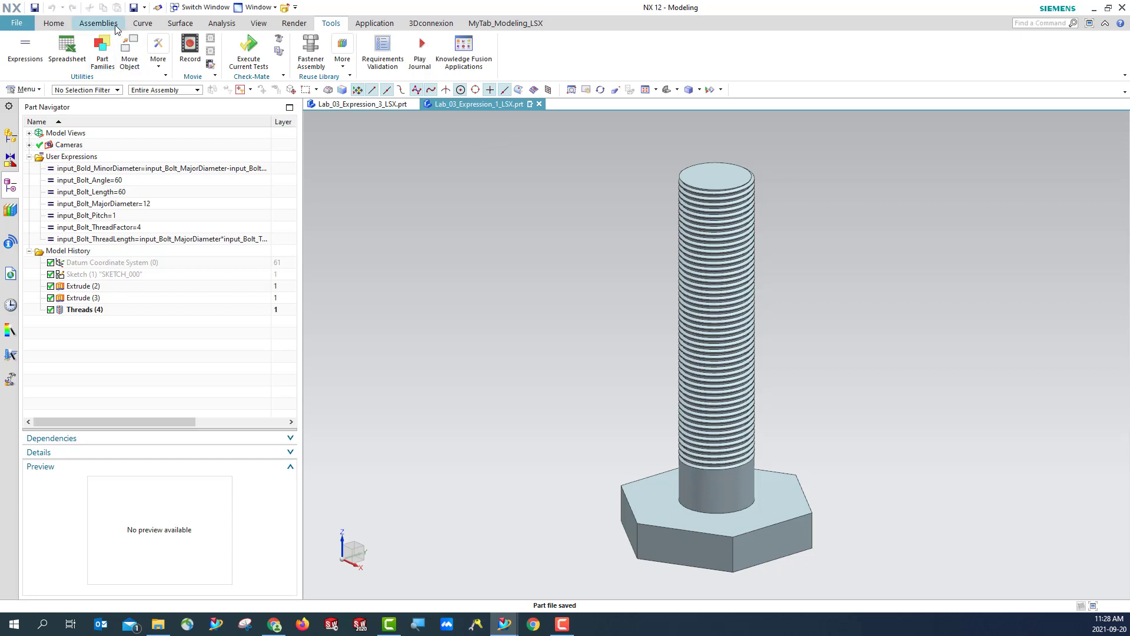
left_click(34, 10)
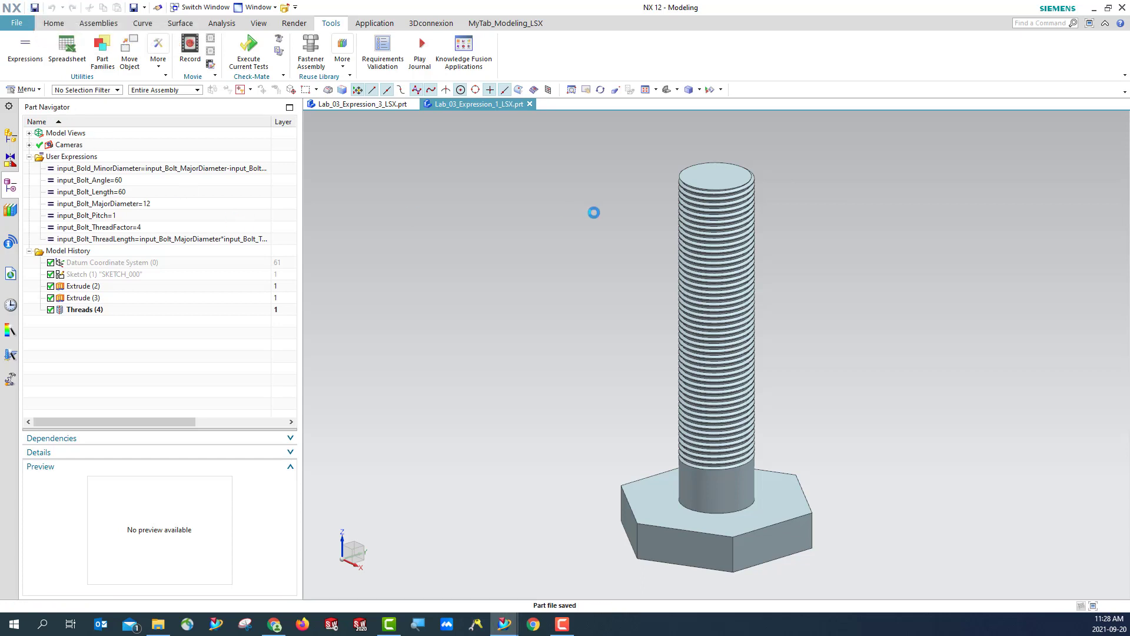